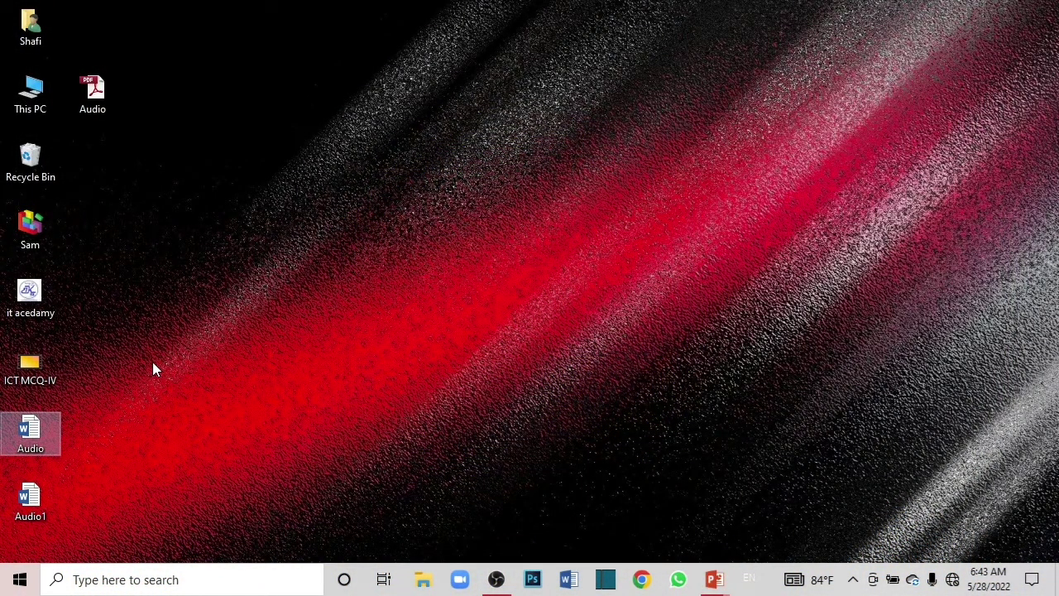
Open the Audio Word document from its desktop icon
{"action": "double_click", "coordinate": [44, 437]}
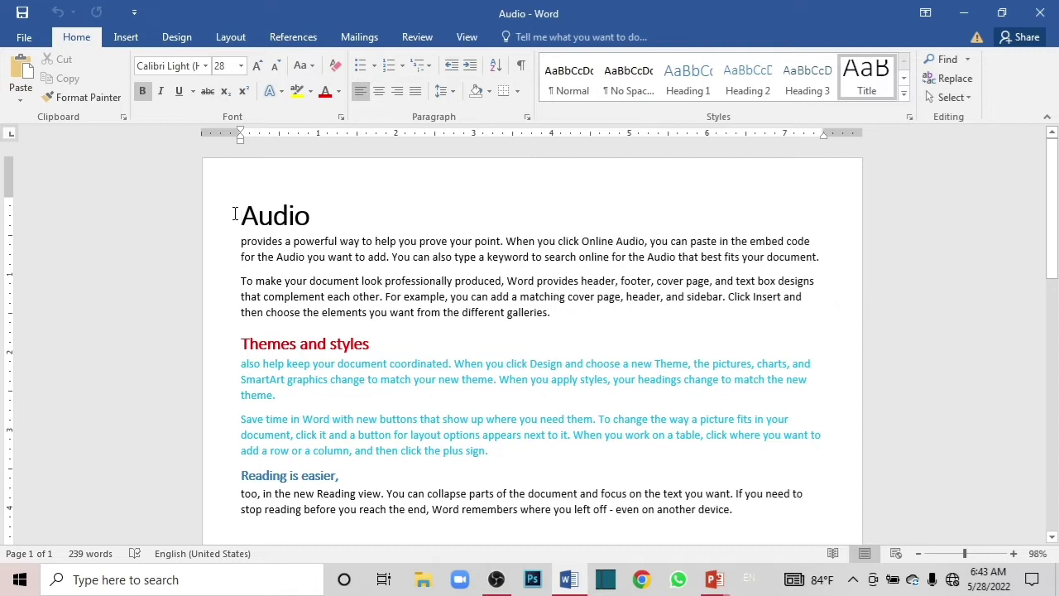
Select and deselect the text from Audio to 'Reading is easier', glance at File info, then show the Insert tab
{"action": "left_click_drag", "start_coordinate": [234, 214], "coordinate": [330, 473]}
{"action": "left_click", "coordinate": [451, 471]}
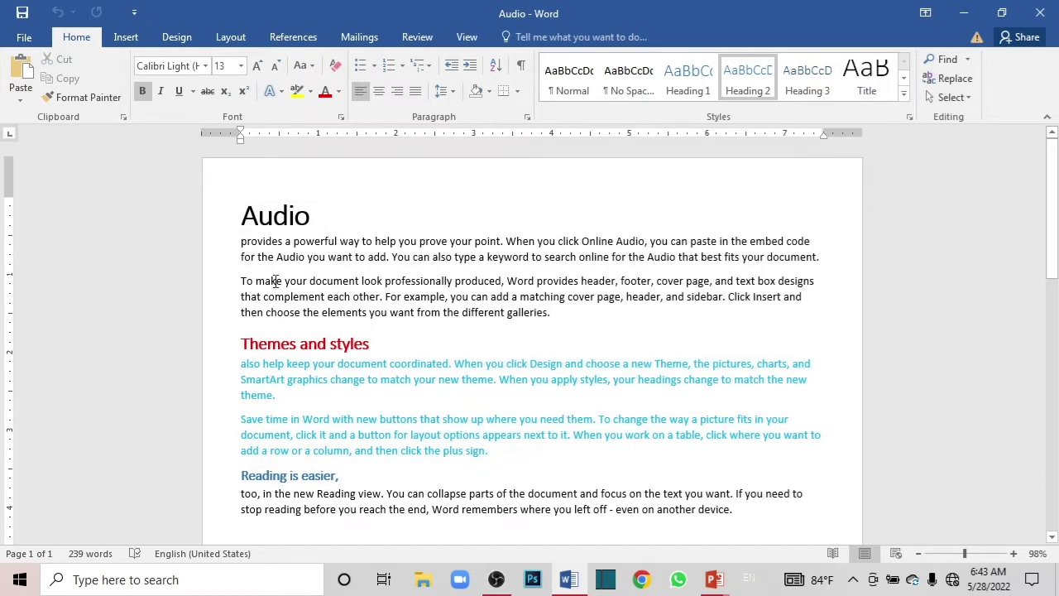
{"action": "left_click", "coordinate": [18, 39]}
{"action": "left_click", "coordinate": [20, 38]}
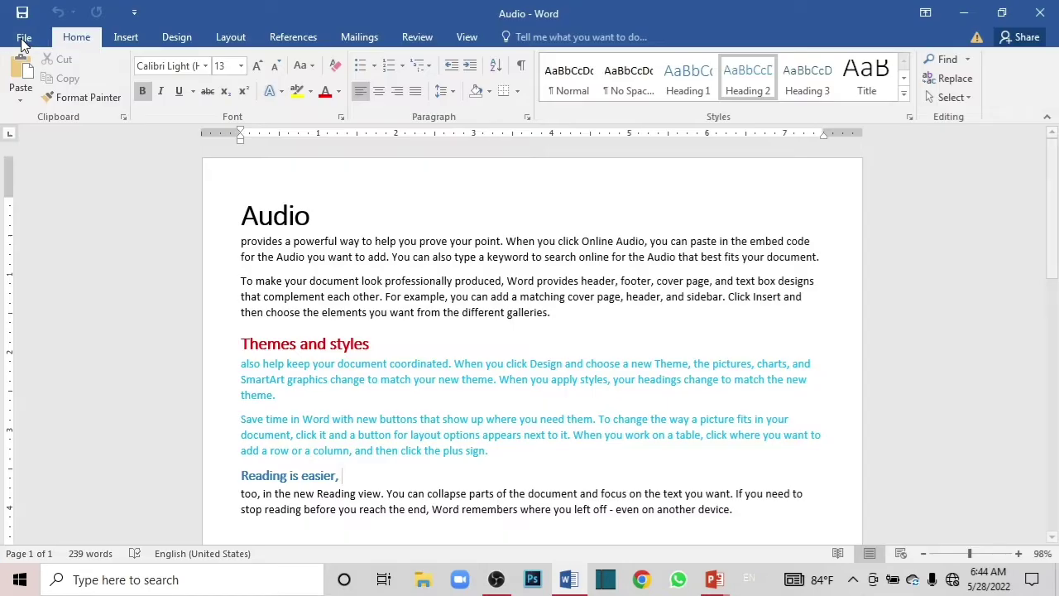
{"action": "left_click", "coordinate": [137, 41]}
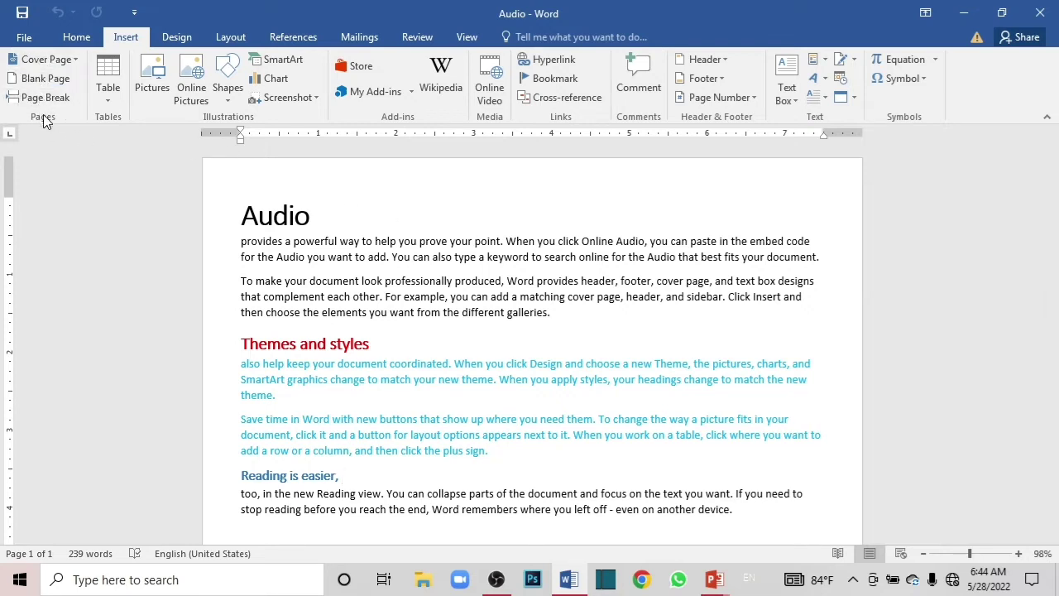
Insert the Insight 2 cover page with its bookshelf photo from the Cover Page gallery
{"action": "left_click", "coordinate": [49, 59]}
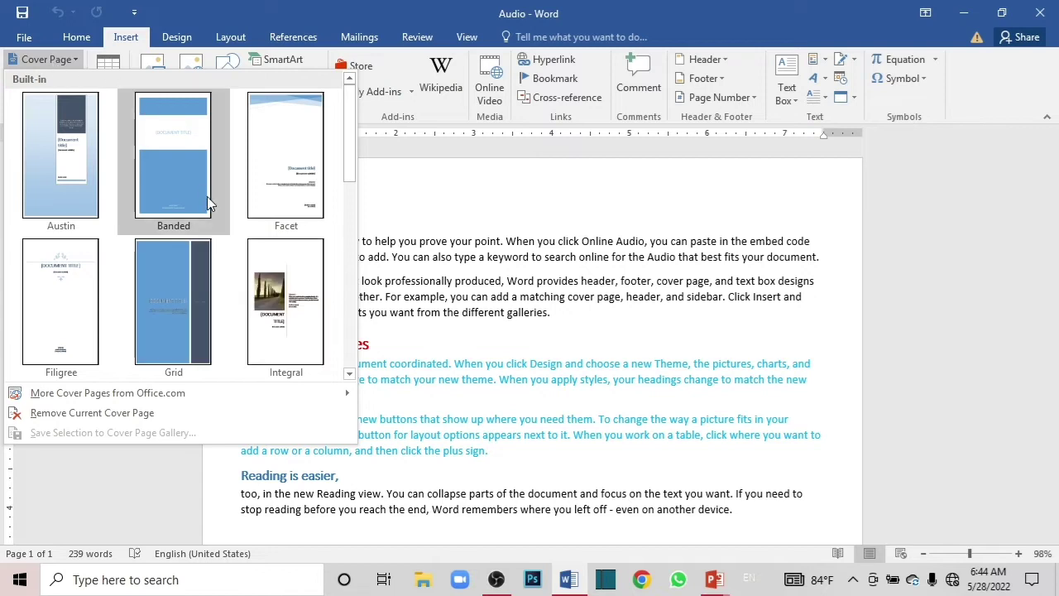
{"action": "mouse_move", "coordinate": [353, 123]}
{"action": "left_mouse_down"}
{"action": "mouse_move", "coordinate": [345, 337]}
{"action": "mouse_move", "coordinate": [333, 177]}
{"action": "left_mouse_up"}
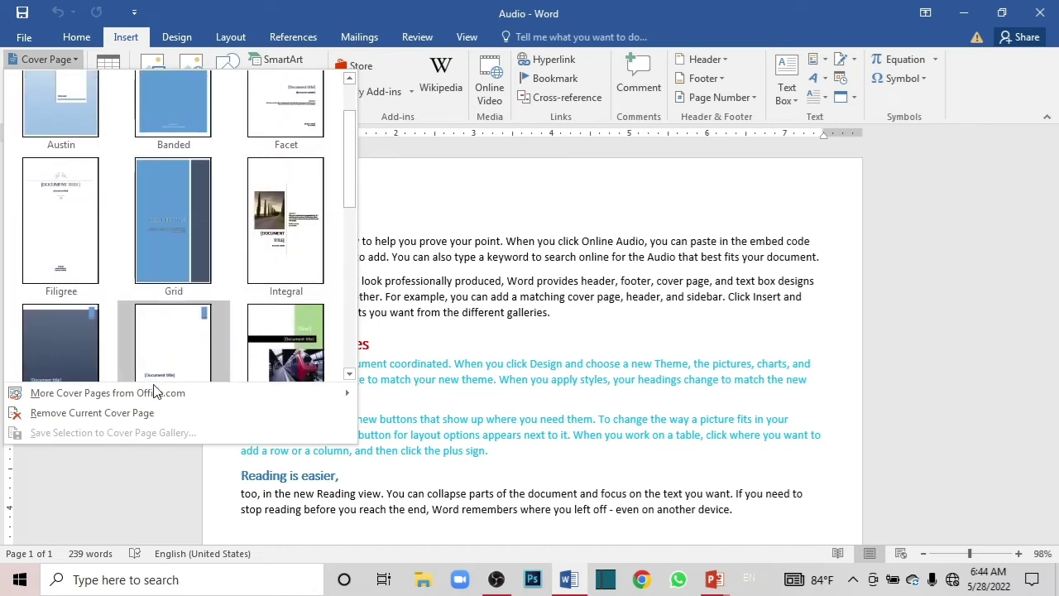
{"action": "mouse_move", "coordinate": [118, 395]}
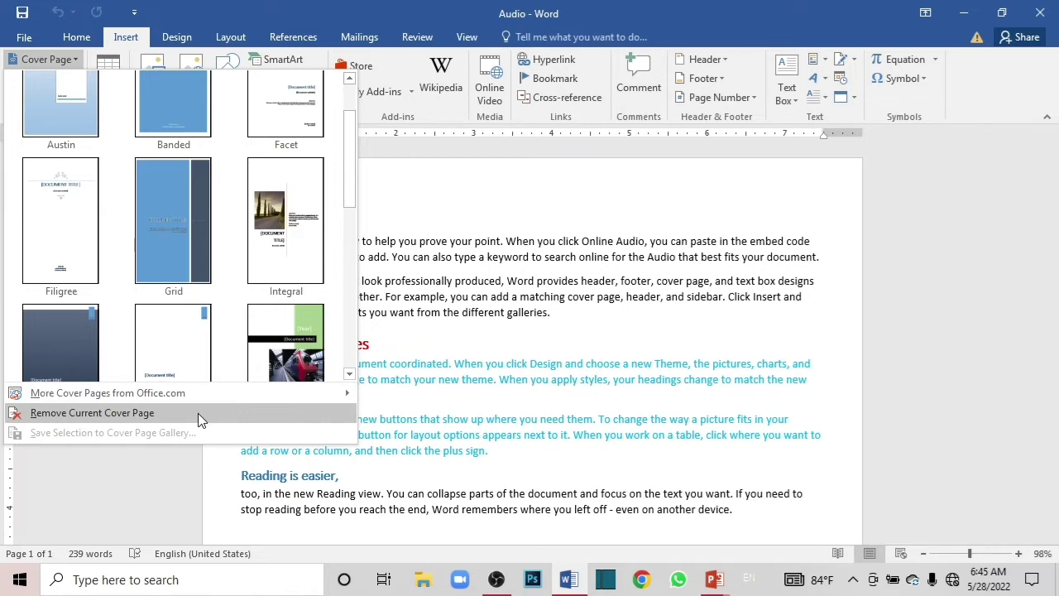
{"action": "mouse_move", "coordinate": [217, 402]}
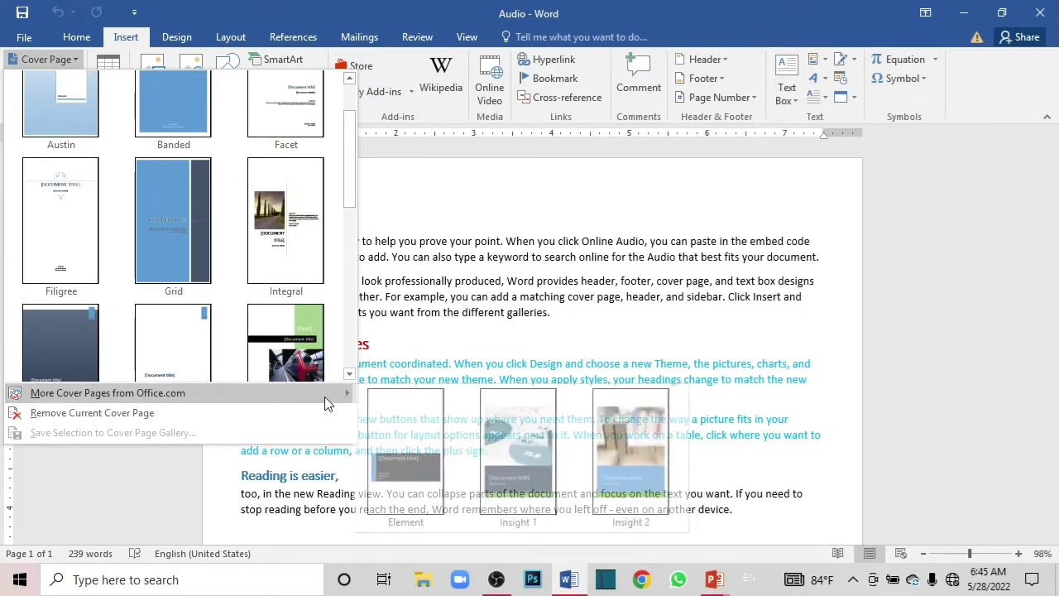
{"action": "left_click", "coordinate": [660, 461]}
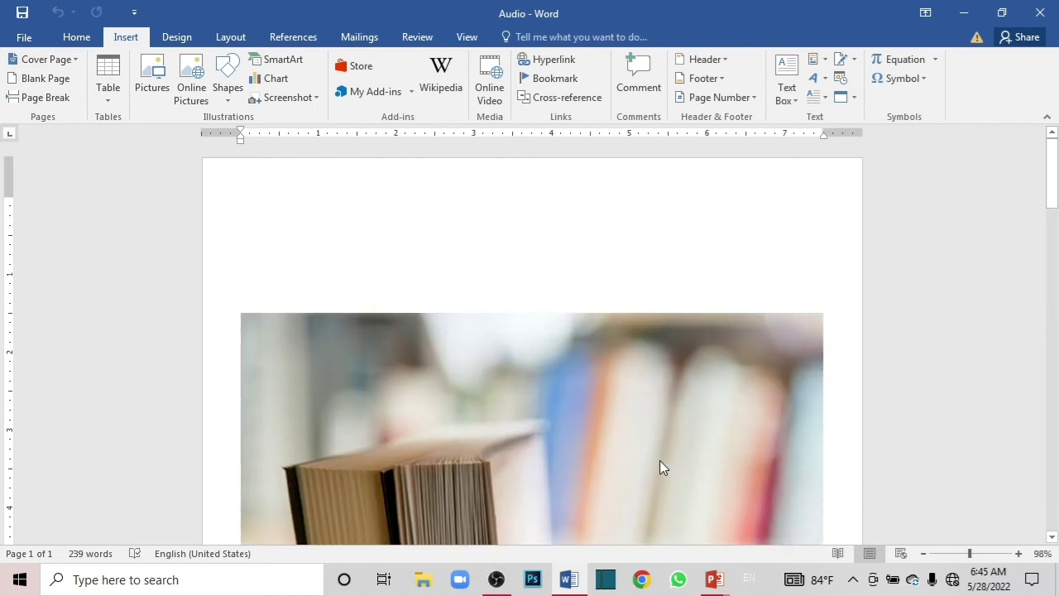
{"action": "mouse_move", "coordinate": [1051, 190]}
{"action": "left_mouse_down"}
{"action": "mouse_move", "coordinate": [1053, 242]}
{"action": "mouse_move", "coordinate": [1017, 234]}
{"action": "mouse_move", "coordinate": [1023, 273]}
{"action": "left_mouse_up"}
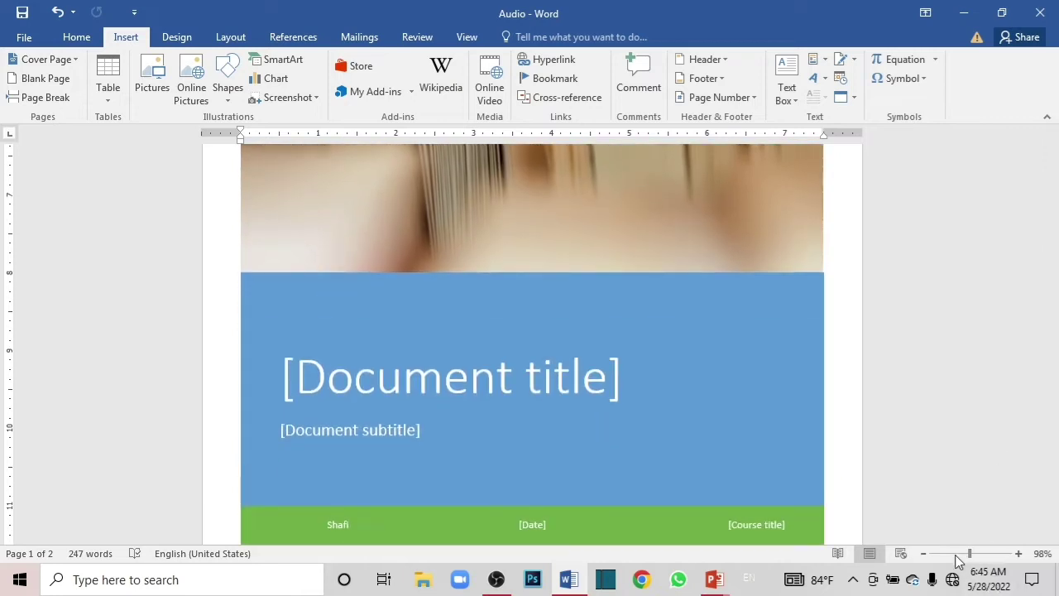
{"action": "left_click_drag", "start_coordinate": [969, 553], "coordinate": [956, 555]}
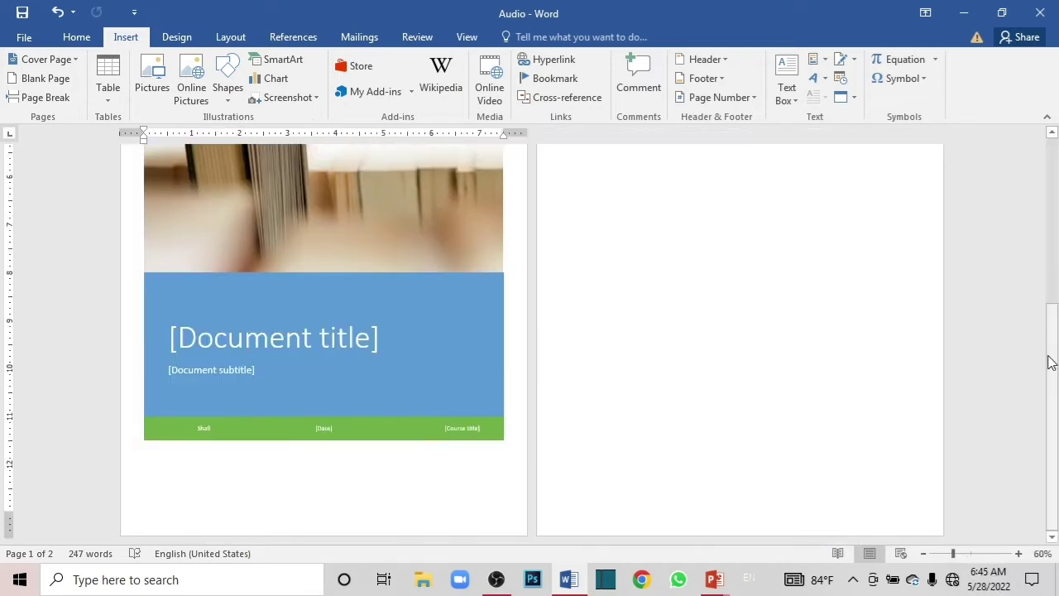
{"action": "mouse_move", "coordinate": [1049, 360]}
{"action": "left_mouse_down"}
{"action": "mouse_move", "coordinate": [1040, 227]}
{"action": "mouse_move", "coordinate": [1054, 335]}
{"action": "mouse_move", "coordinate": [1051, 273]}
{"action": "left_mouse_up"}
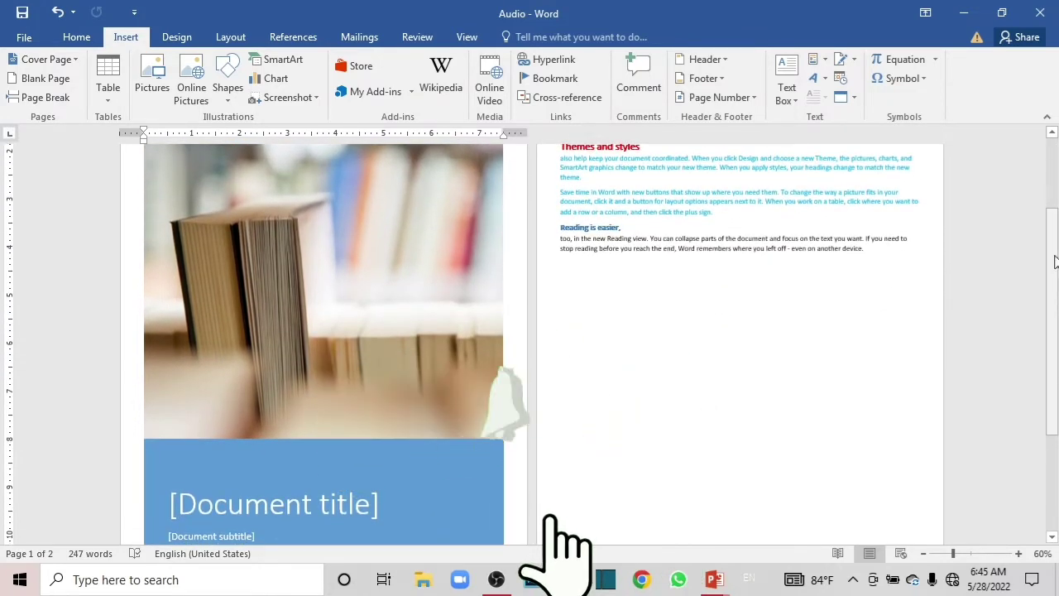
{"action": "left_click_drag", "start_coordinate": [953, 553], "coordinate": [970, 553]}
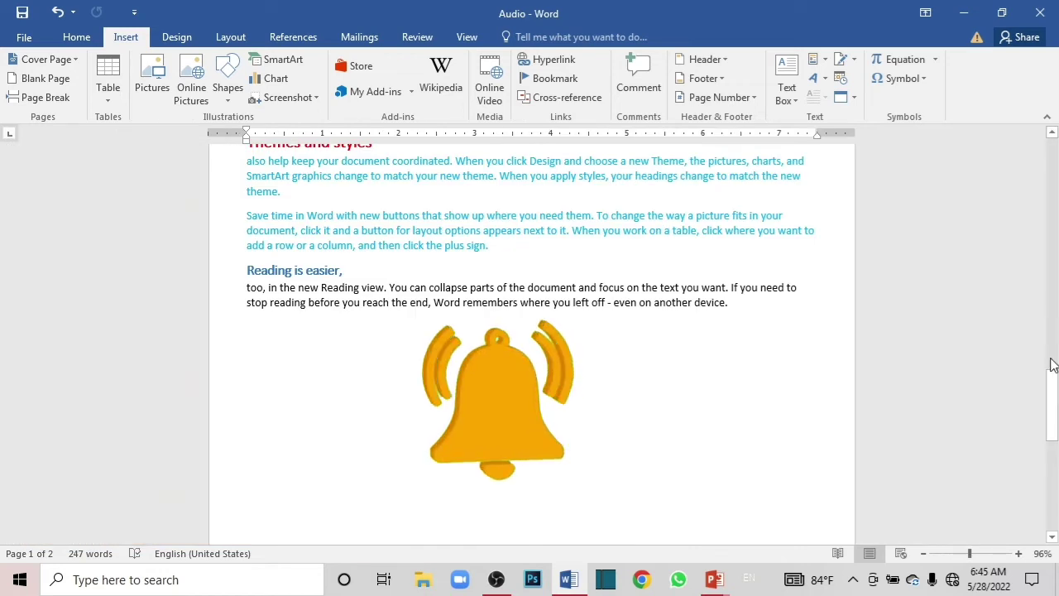
{"action": "left_click_drag", "start_coordinate": [1055, 397], "coordinate": [1053, 261]}
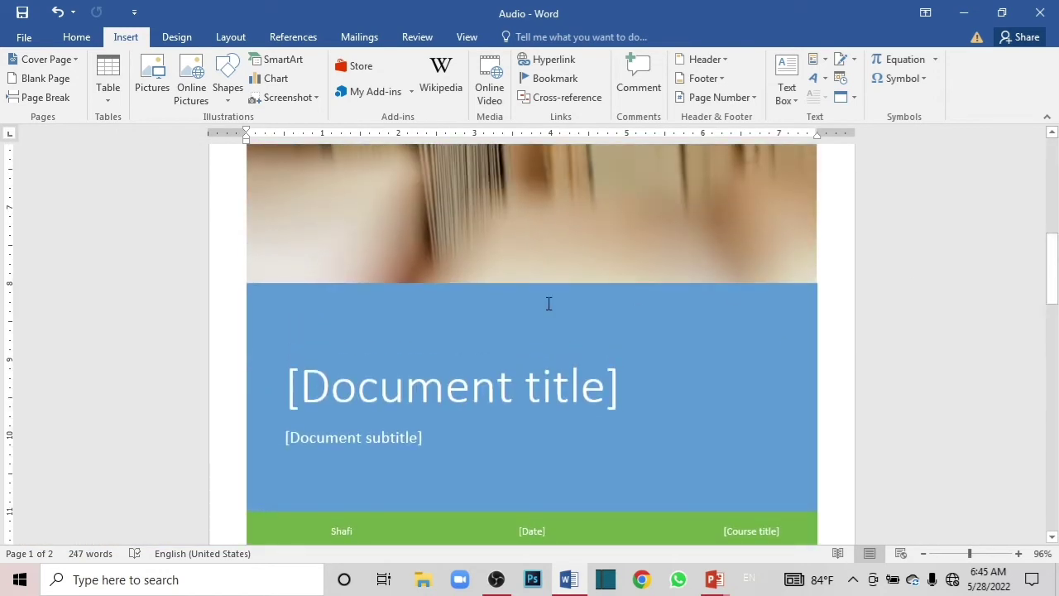
Type ICT as the cover title and MS WORD as the subtitle
{"action": "left_click", "coordinate": [557, 395]}
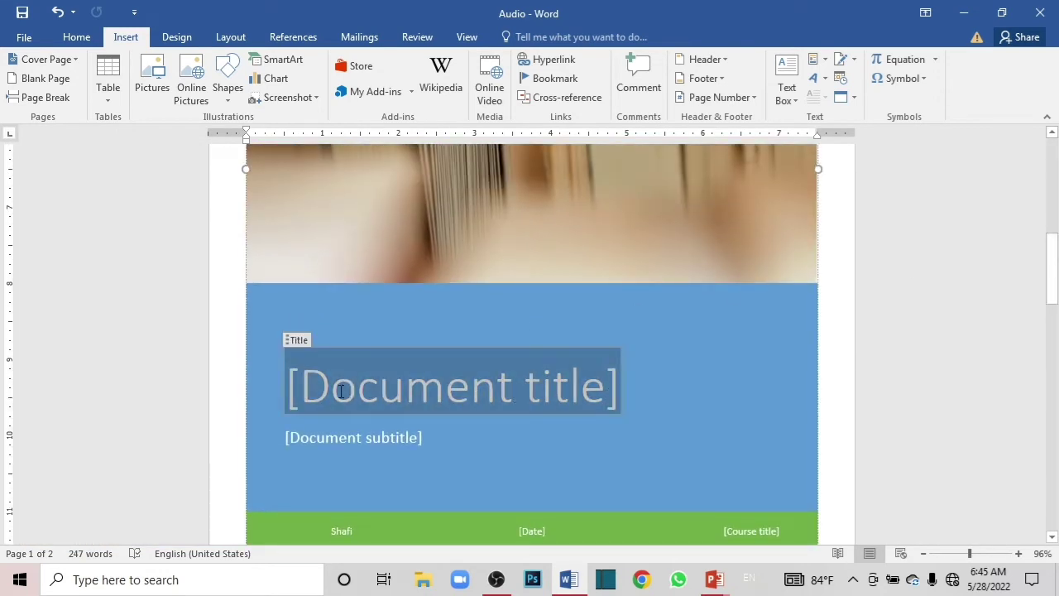
{"action": "left_click", "coordinate": [340, 391]}
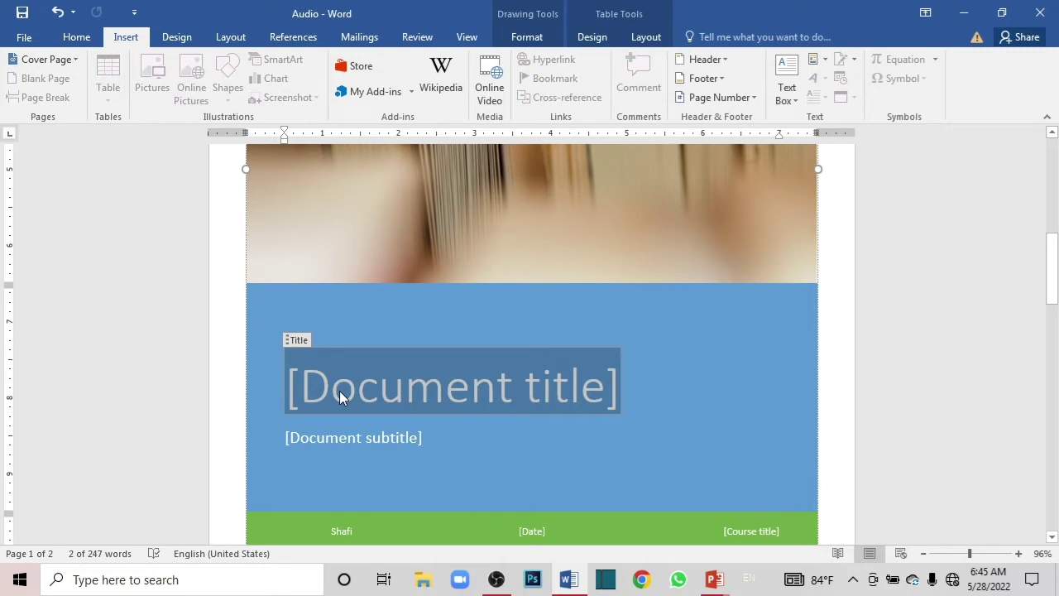
{"action": "type", "text": "ICT"}
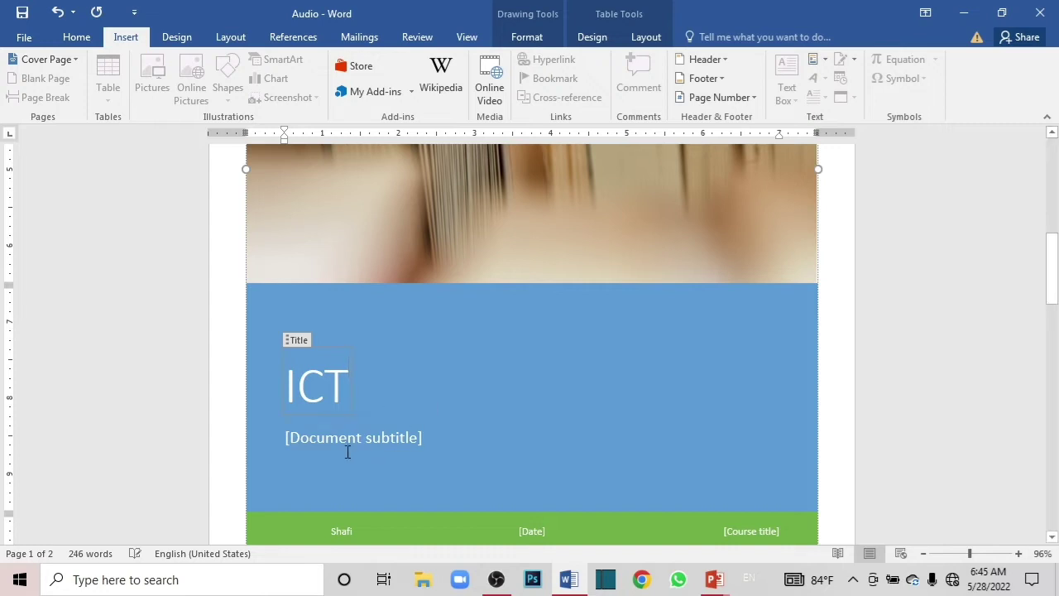
{"action": "left_click", "coordinate": [385, 436]}
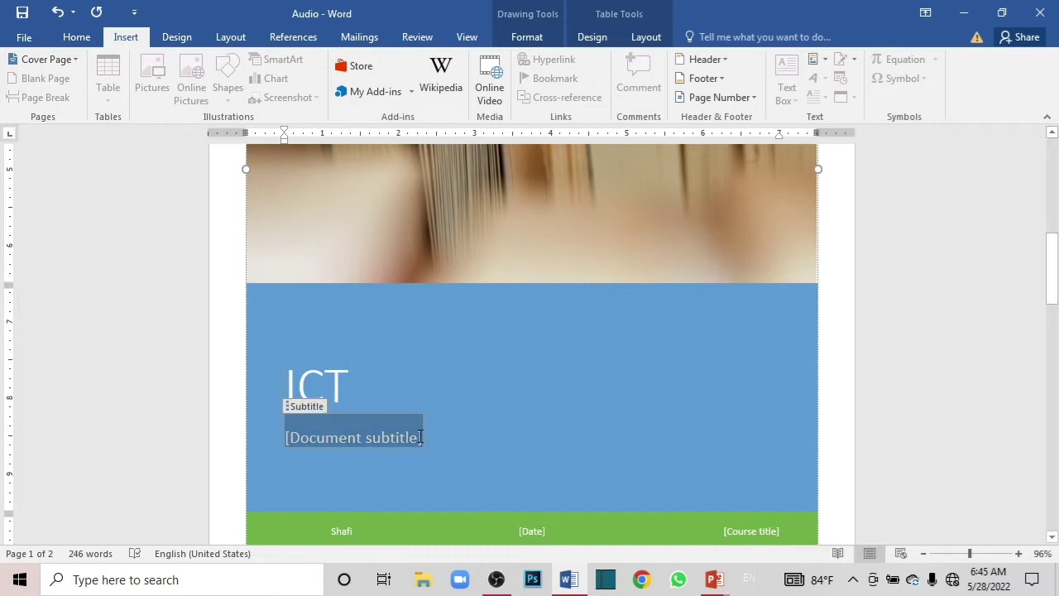
{"action": "type", "text": "MS WORD"}
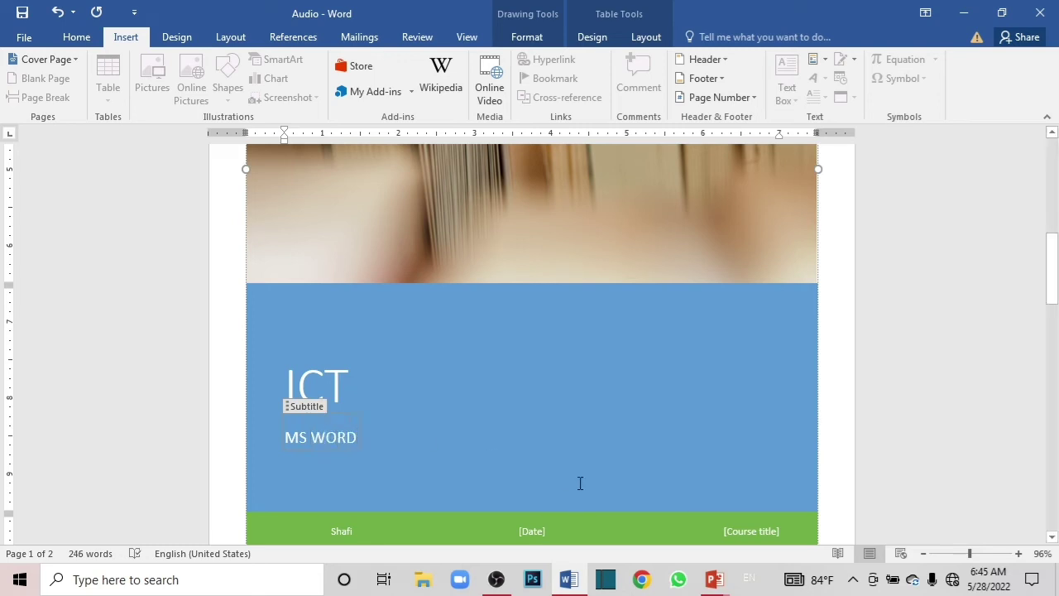
{"action": "left_click", "coordinate": [487, 496]}
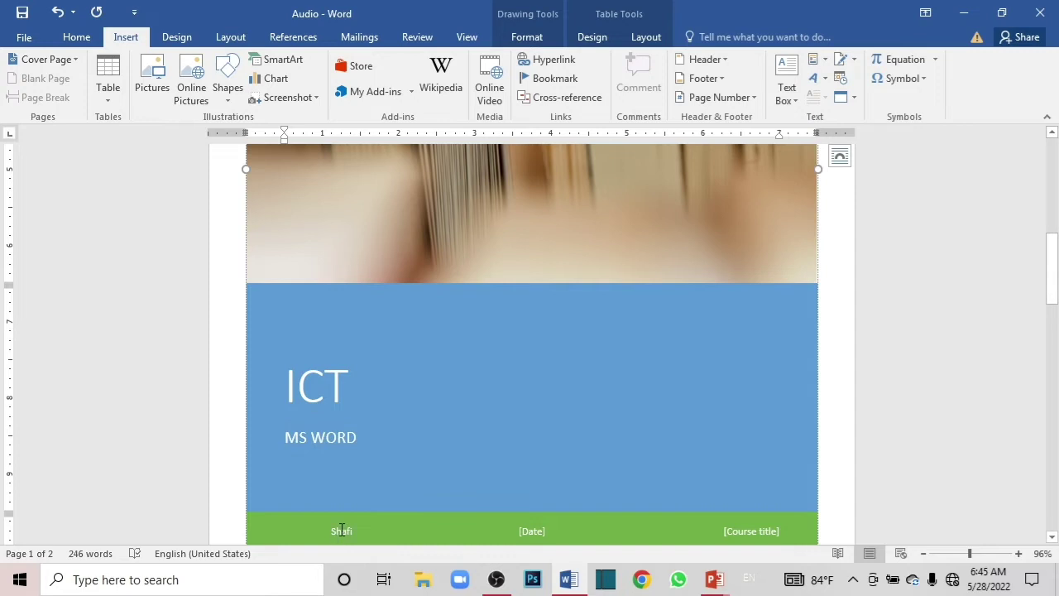
Select the Date and Course title fields on the green band, then the book photo
{"action": "left_click", "coordinate": [550, 538]}
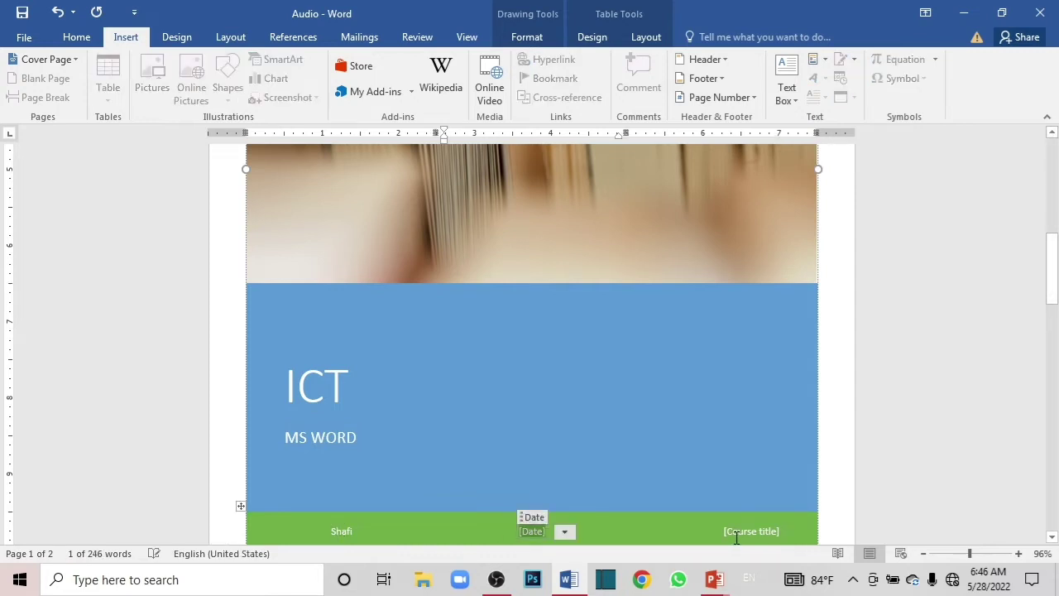
{"action": "left_click", "coordinate": [736, 536]}
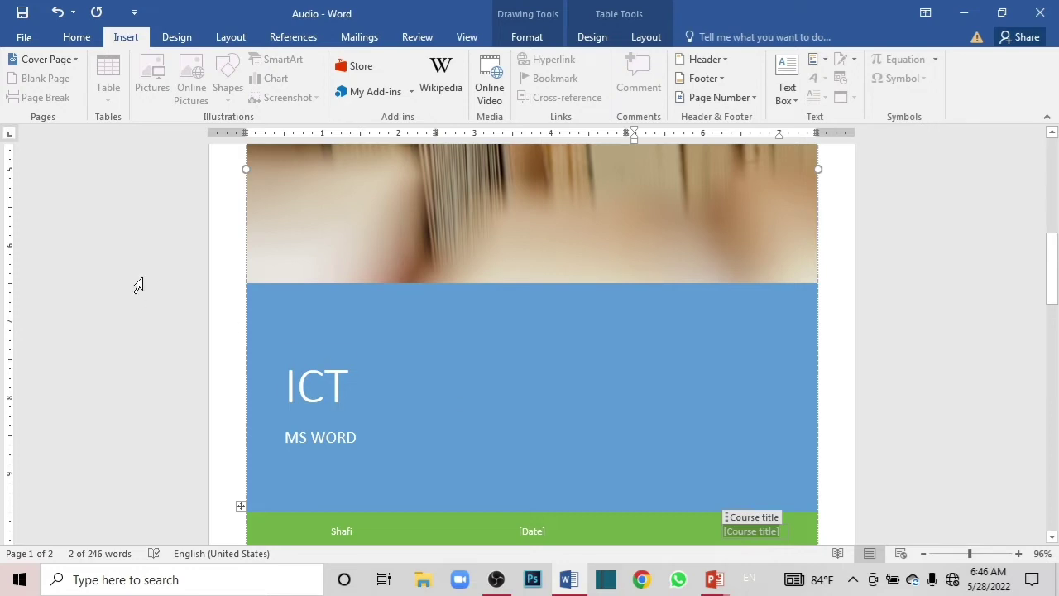
{"action": "left_click", "coordinate": [401, 240]}
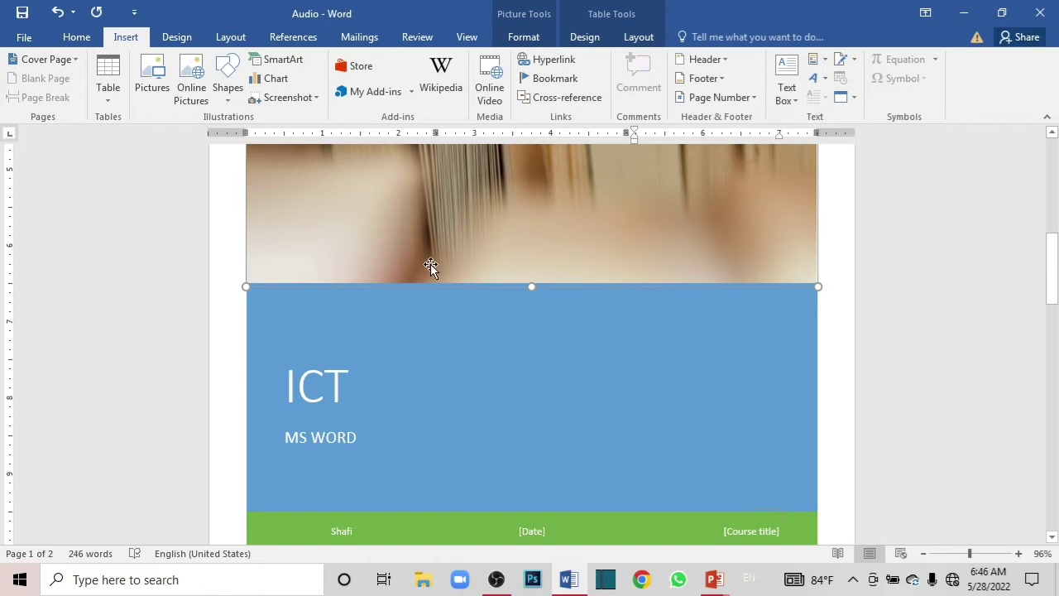
Stretch the cover's book photo taller by dragging its bottom handle, then open the Cover Page gallery
{"action": "left_click_drag", "start_coordinate": [1049, 275], "coordinate": [1046, 219]}
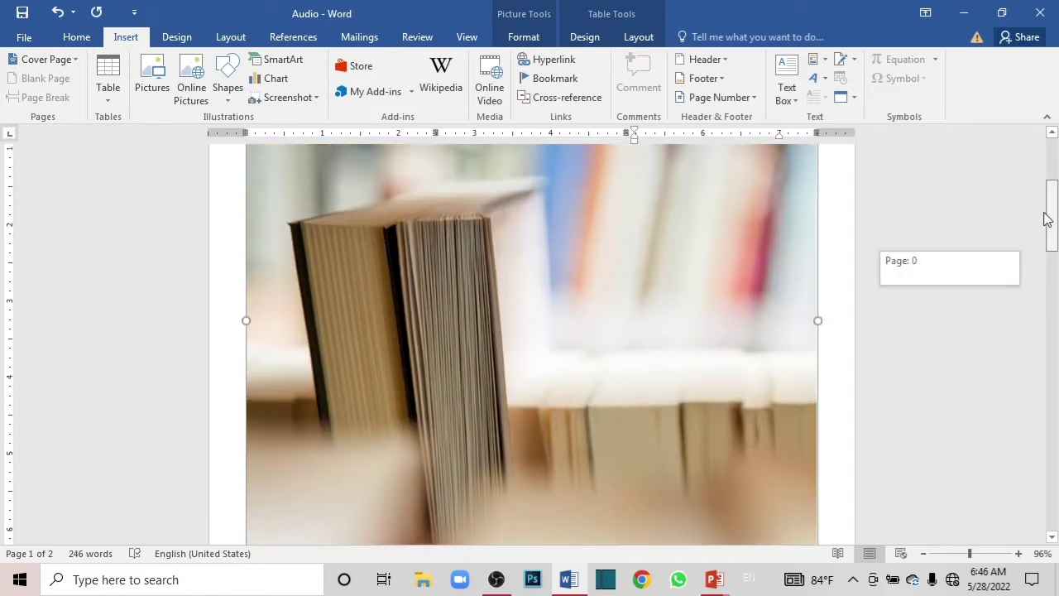
{"action": "left_click_drag", "start_coordinate": [1047, 219], "coordinate": [1055, 260]}
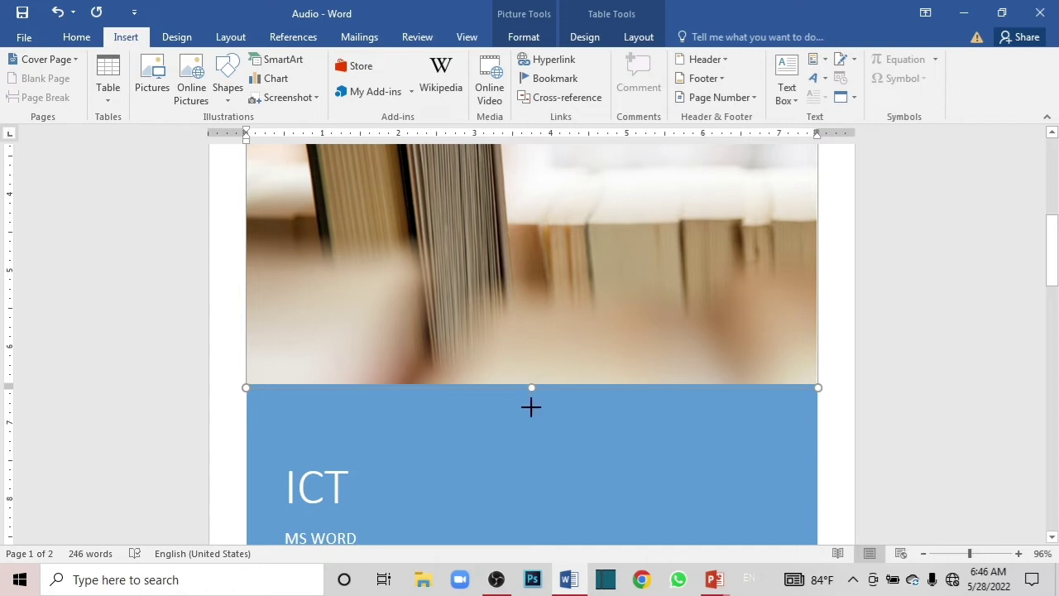
{"action": "left_click_drag", "start_coordinate": [530, 406], "coordinate": [530, 427]}
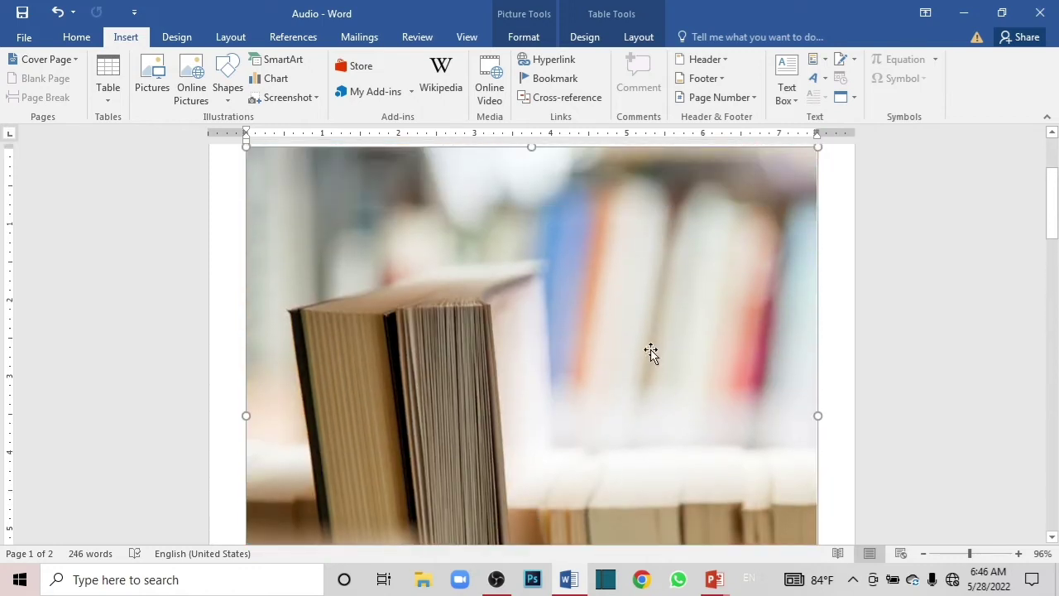
{"action": "left_click_drag", "start_coordinate": [1052, 191], "coordinate": [1055, 251]}
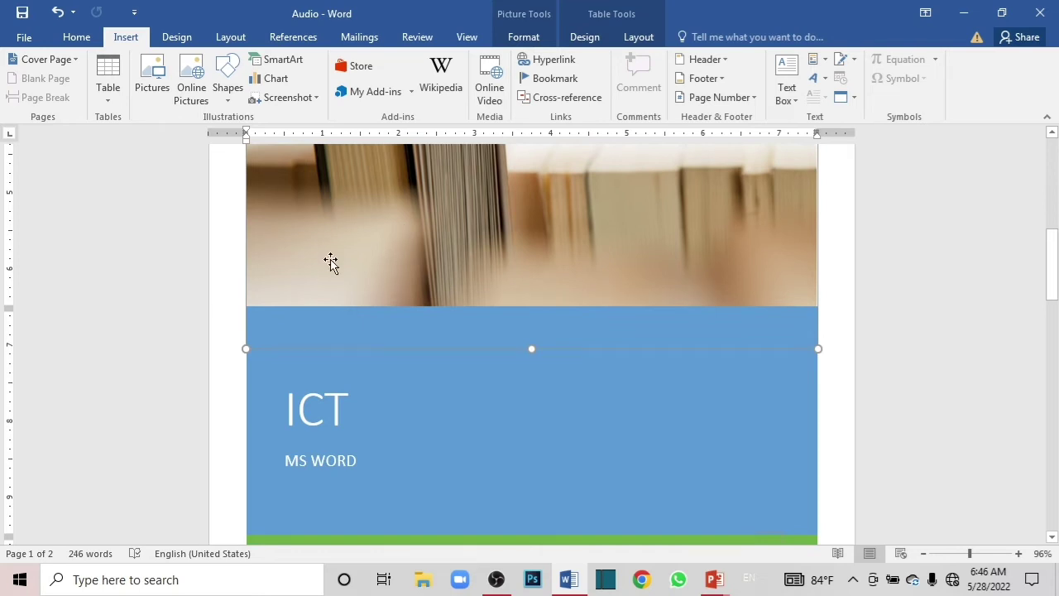
{"action": "left_click", "coordinate": [306, 443]}
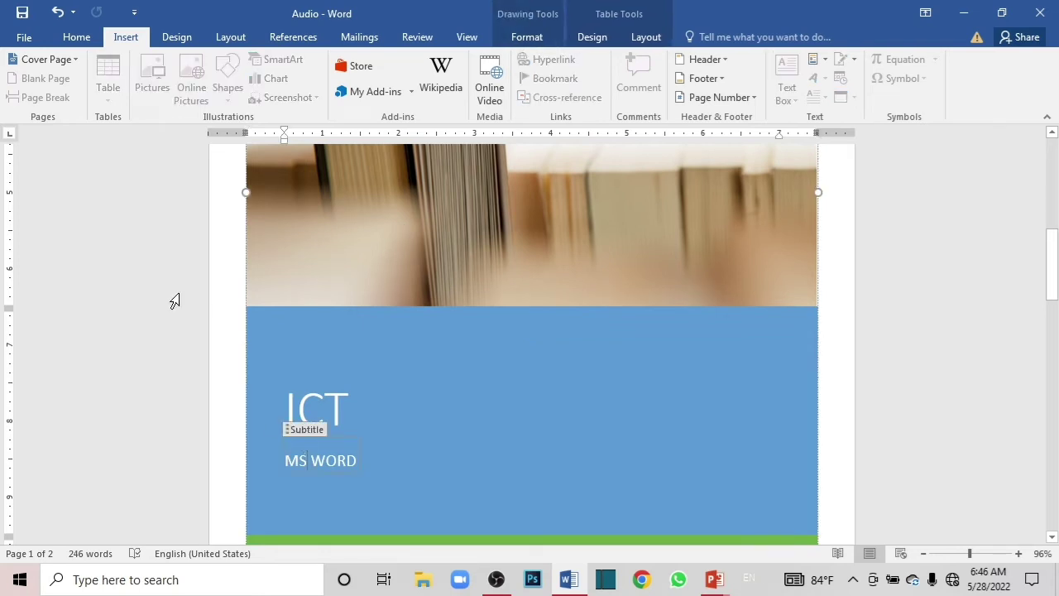
{"action": "left_click", "coordinate": [58, 64]}
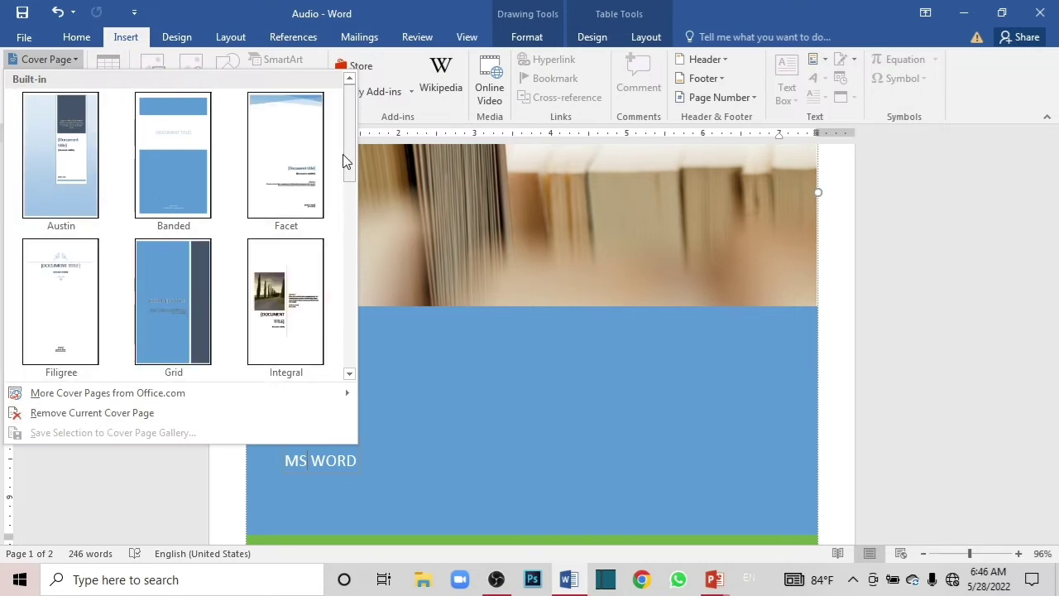
Replace the cover with the Motion design
{"action": "left_click_drag", "start_coordinate": [351, 135], "coordinate": [339, 252]}
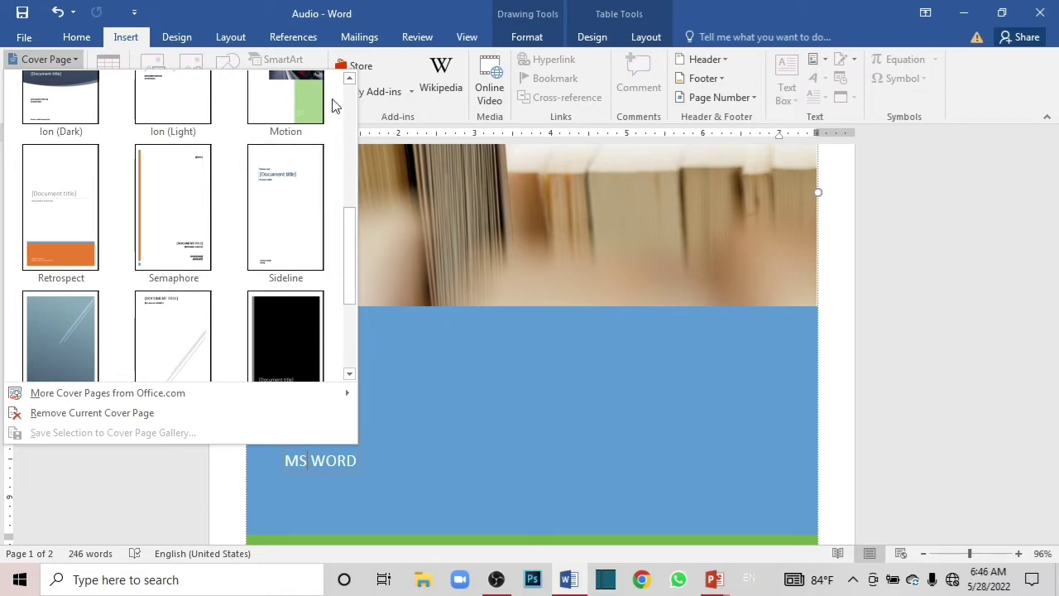
{"action": "left_click", "coordinate": [310, 90]}
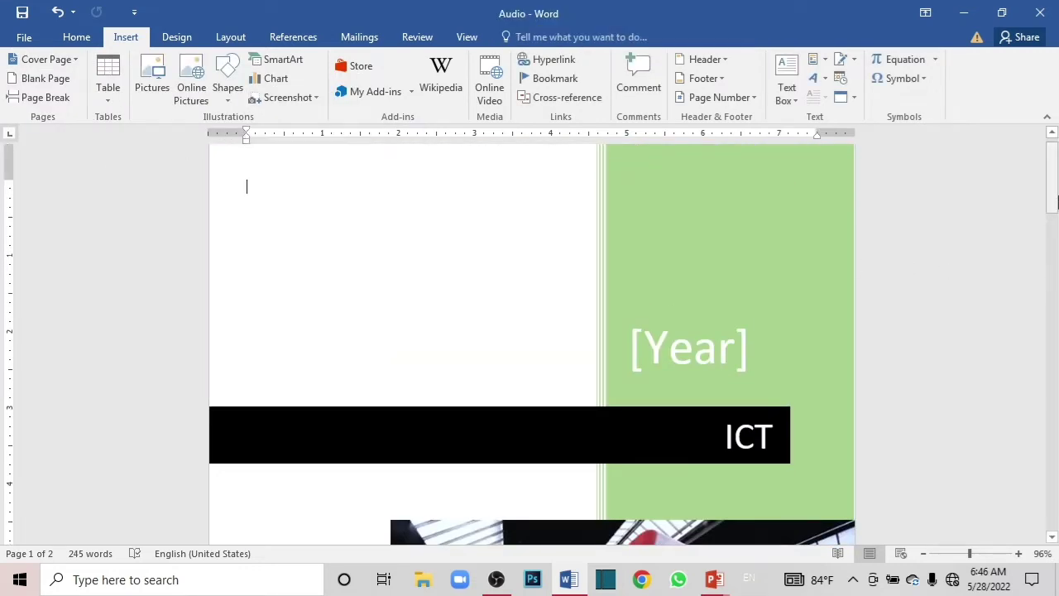
{"action": "mouse_move", "coordinate": [1056, 201]}
{"action": "left_mouse_down"}
{"action": "mouse_move", "coordinate": [1051, 257]}
{"action": "mouse_move", "coordinate": [1045, 201]}
{"action": "left_mouse_up"}
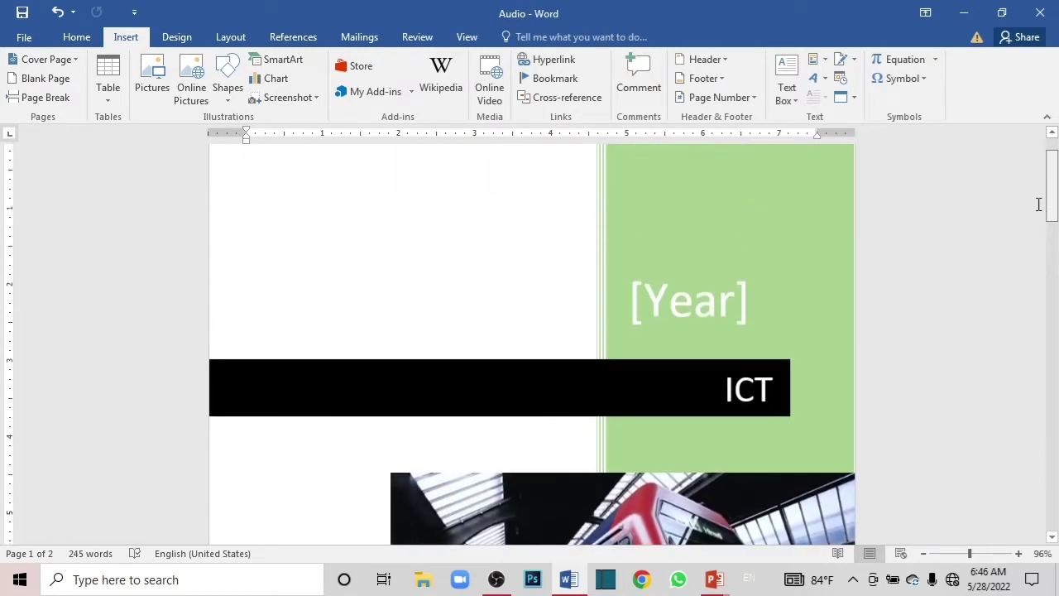
Select the ICT title on the new cover, review the page, and reopen the Cover Page gallery
{"action": "left_click", "coordinate": [634, 297]}
{"action": "left_click", "coordinate": [755, 389]}
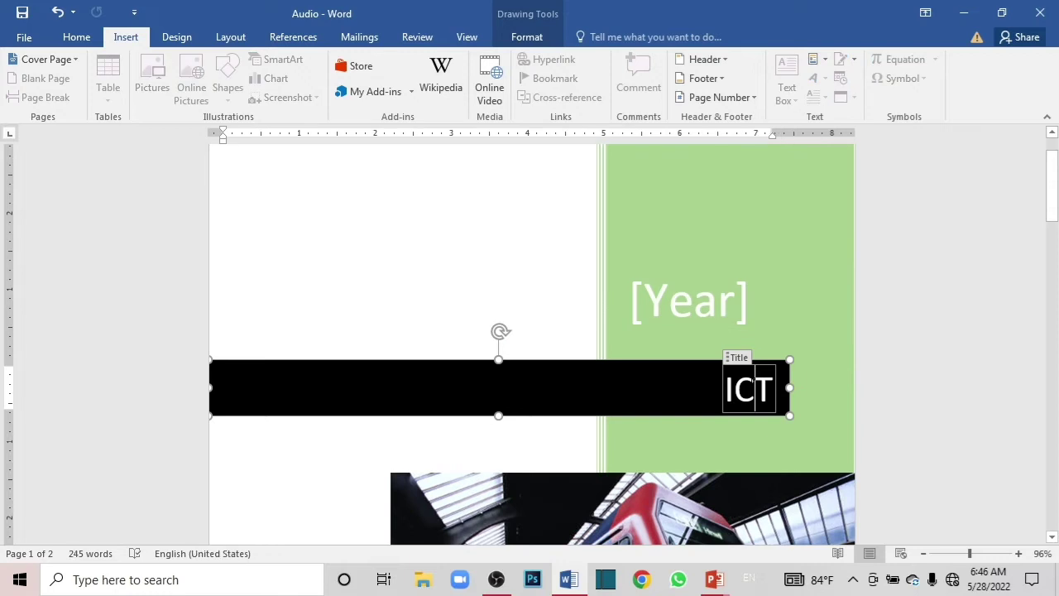
{"action": "left_click_drag", "start_coordinate": [1052, 169], "coordinate": [1055, 318]}
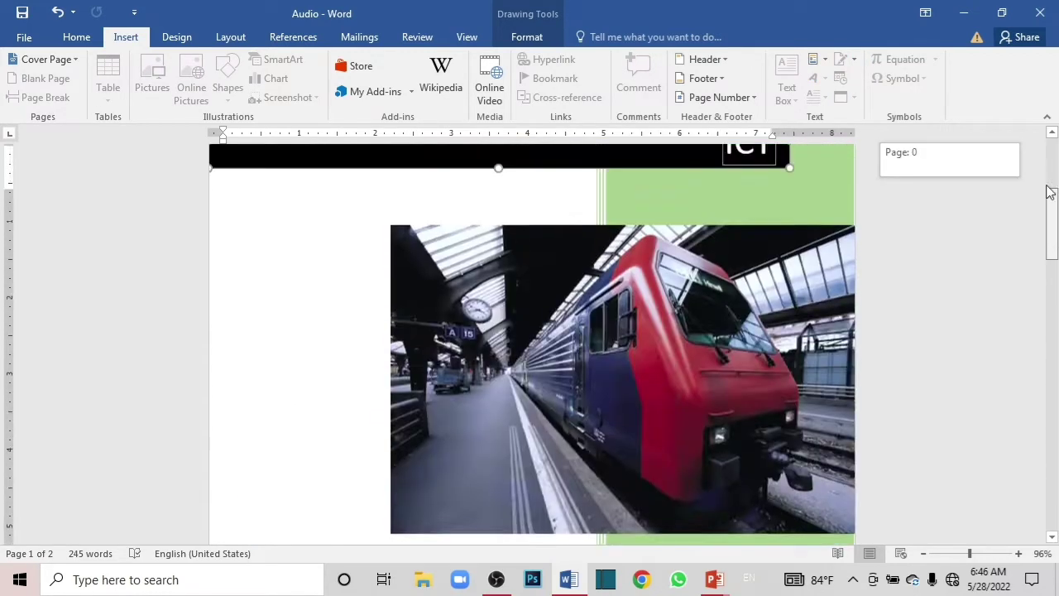
{"action": "left_click_drag", "start_coordinate": [1055, 319], "coordinate": [1046, 158]}
{"action": "left_click", "coordinate": [56, 62]}
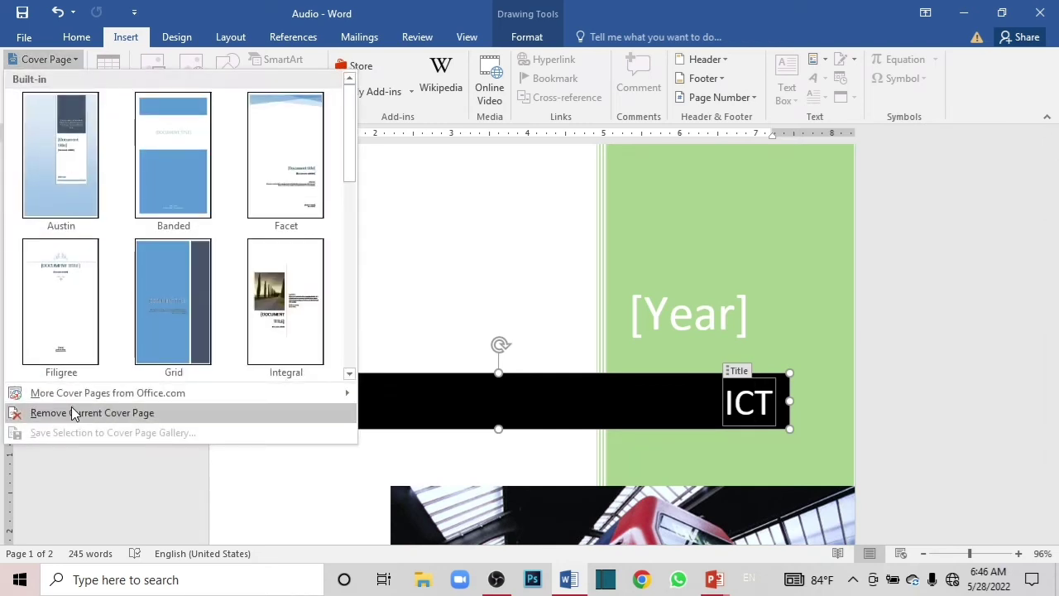
Remove the Motion cover page and insert the Austin cover page in its place
{"action": "left_click", "coordinate": [71, 406]}
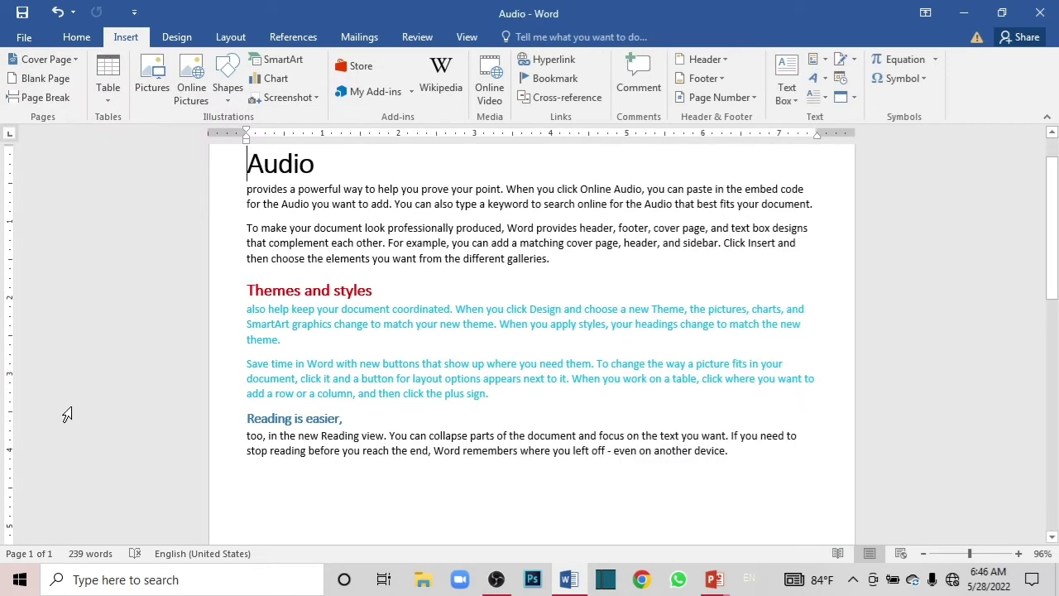
{"action": "left_click", "coordinate": [43, 61]}
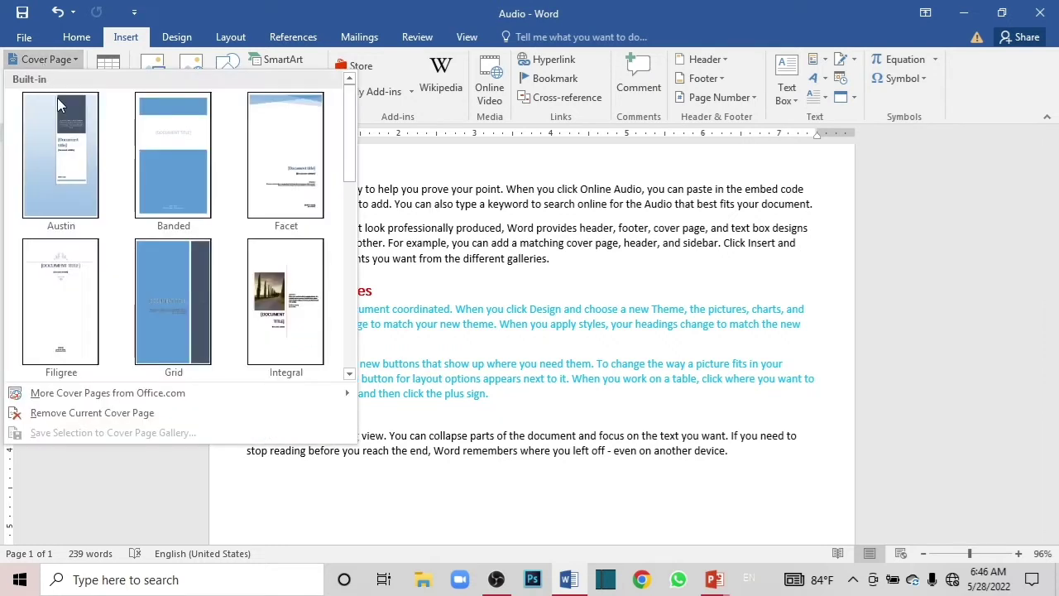
{"action": "left_click", "coordinate": [54, 168]}
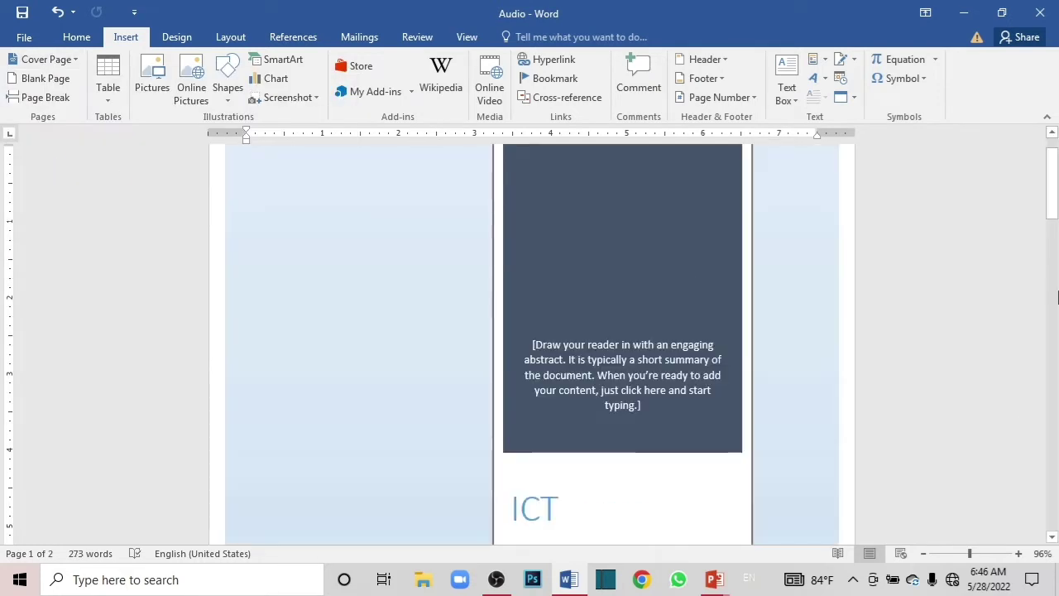
{"action": "left_click_drag", "start_coordinate": [1056, 195], "coordinate": [1057, 263]}
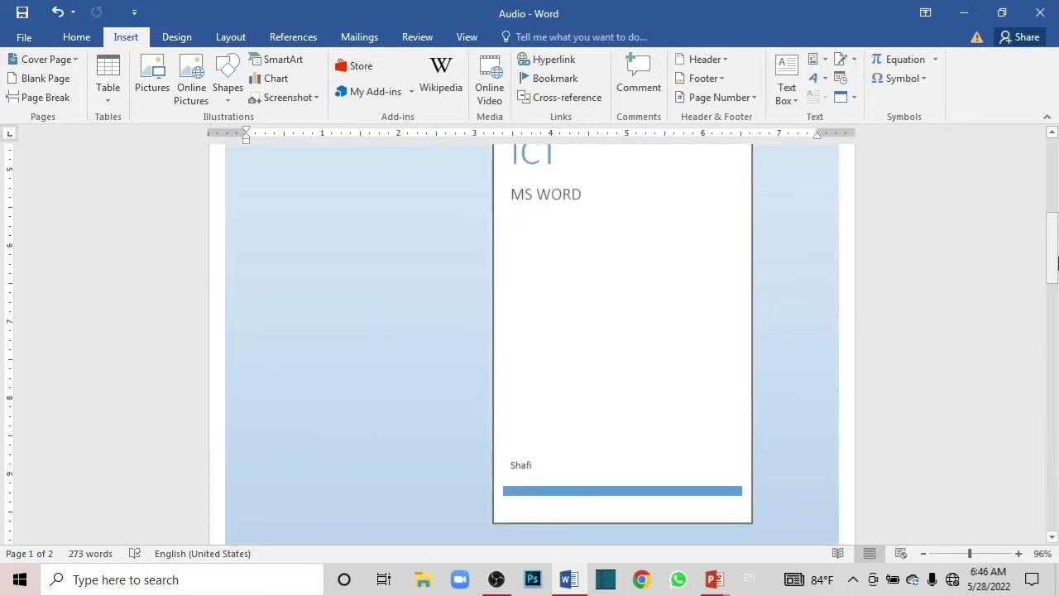
{"action": "left_click", "coordinate": [48, 79]}
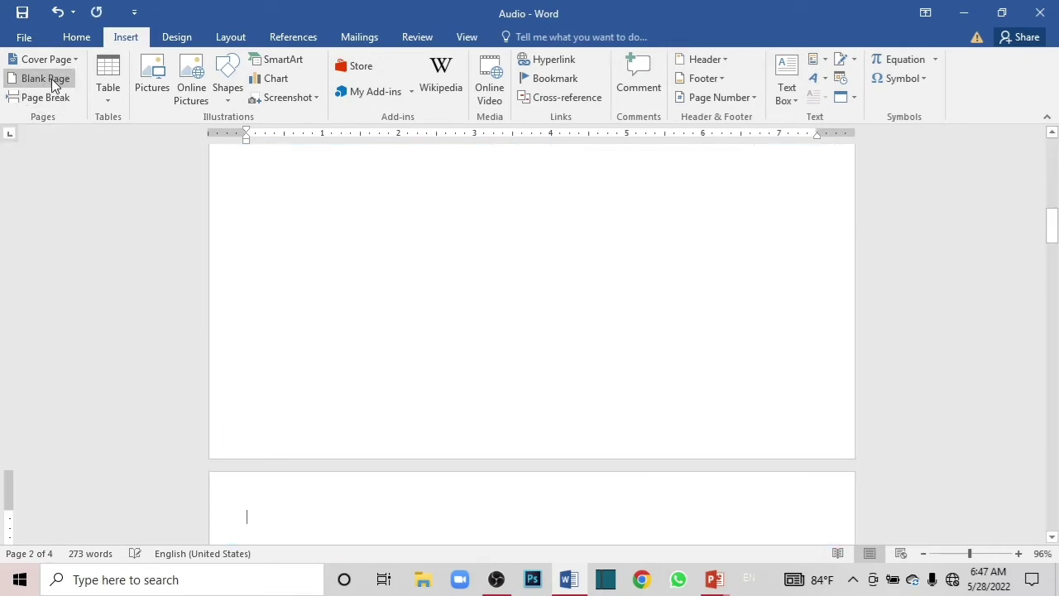
{"action": "mouse_move", "coordinate": [1051, 225]}
{"action": "left_mouse_down"}
{"action": "mouse_move", "coordinate": [1052, 158]}
{"action": "mouse_move", "coordinate": [1051, 364]}
{"action": "mouse_move", "coordinate": [1052, 296]}
{"action": "left_mouse_up"}
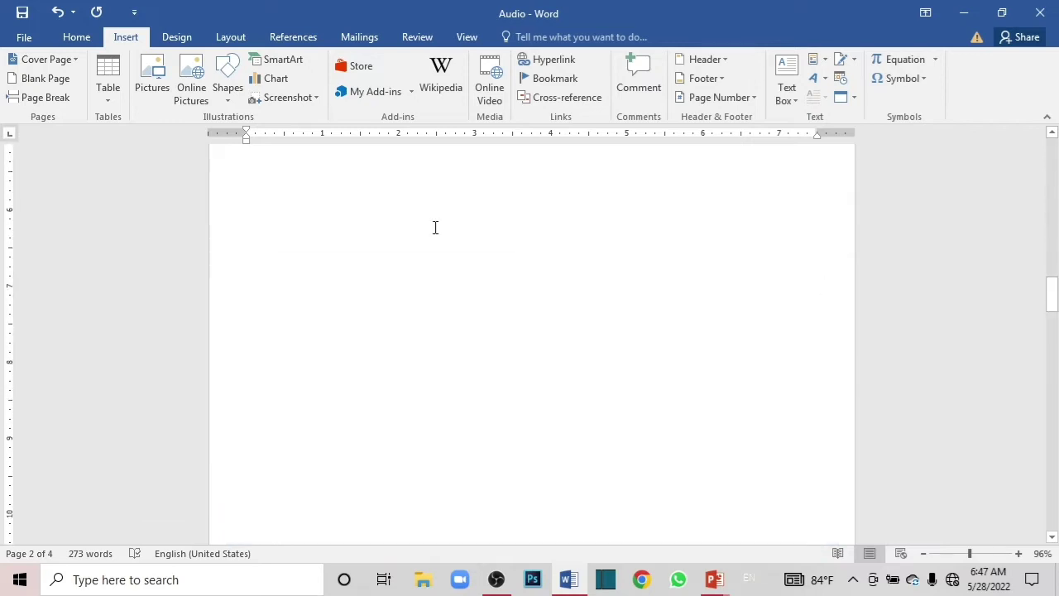
{"action": "left_click", "coordinate": [45, 97]}
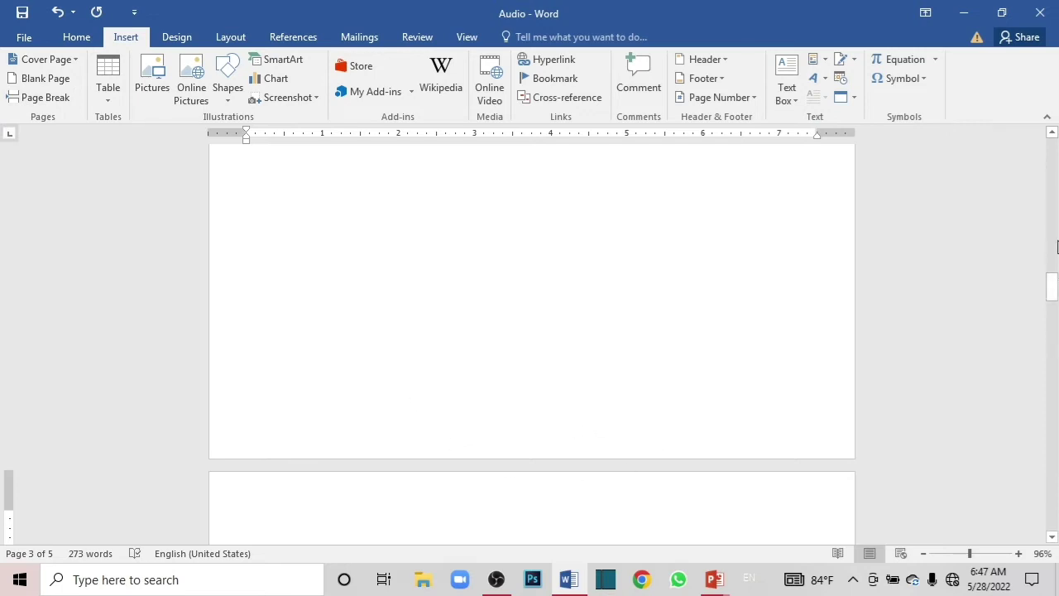
{"action": "scroll", "coordinate": [1057, 247], "scroll_direction": "up", "scroll_amount": 6}
{"action": "scroll", "coordinate": [1057, 248], "scroll_direction": "up", "scroll_amount": 6}
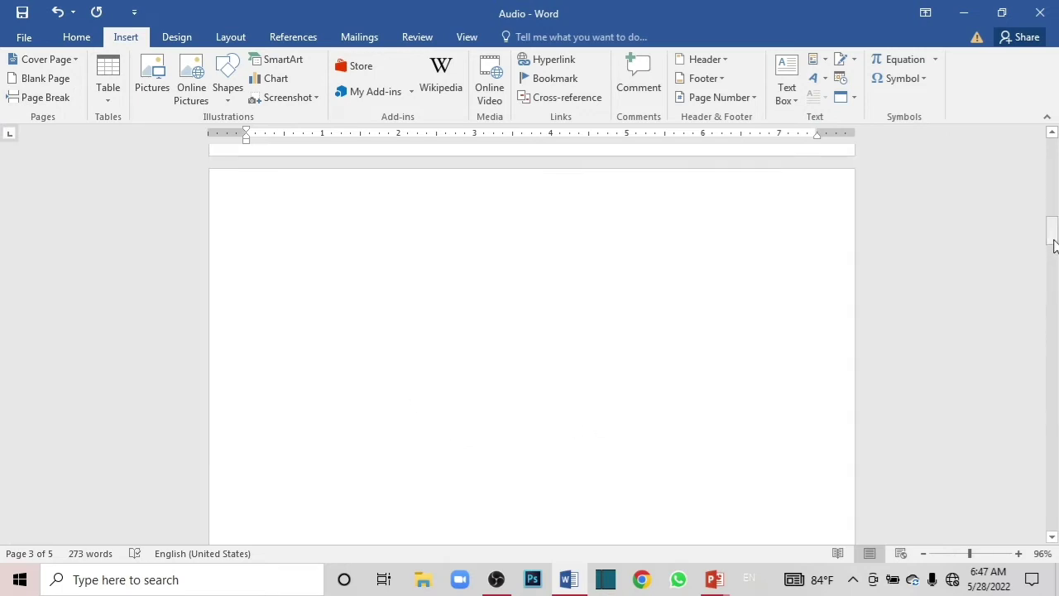
{"action": "left_click", "coordinate": [47, 99]}
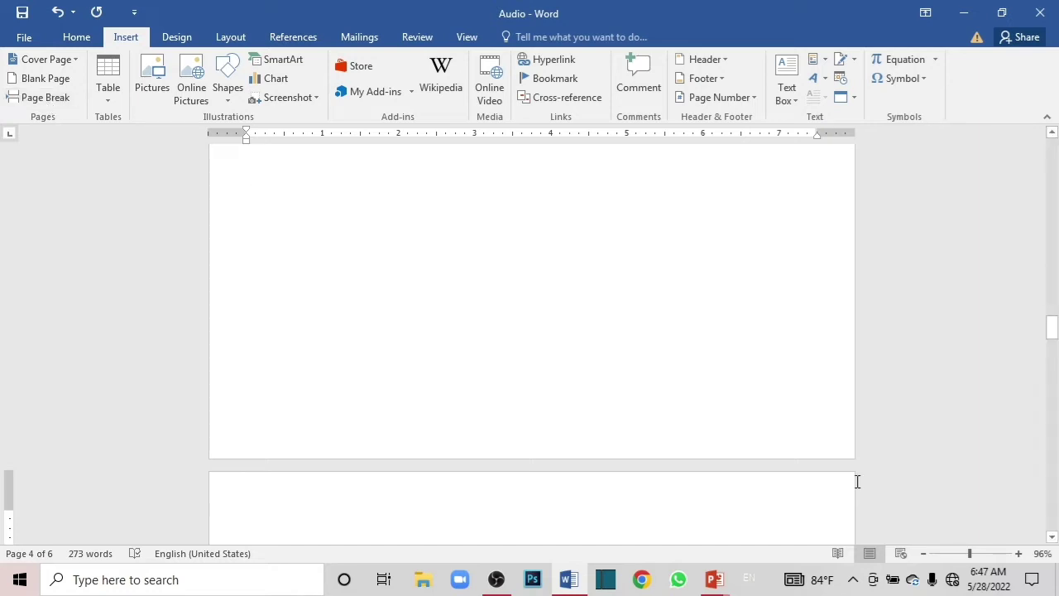
{"action": "scroll", "coordinate": [857, 481], "scroll_direction": "up", "scroll_amount": 3}
{"action": "scroll", "coordinate": [857, 481], "scroll_direction": "up", "scroll_amount": 15}
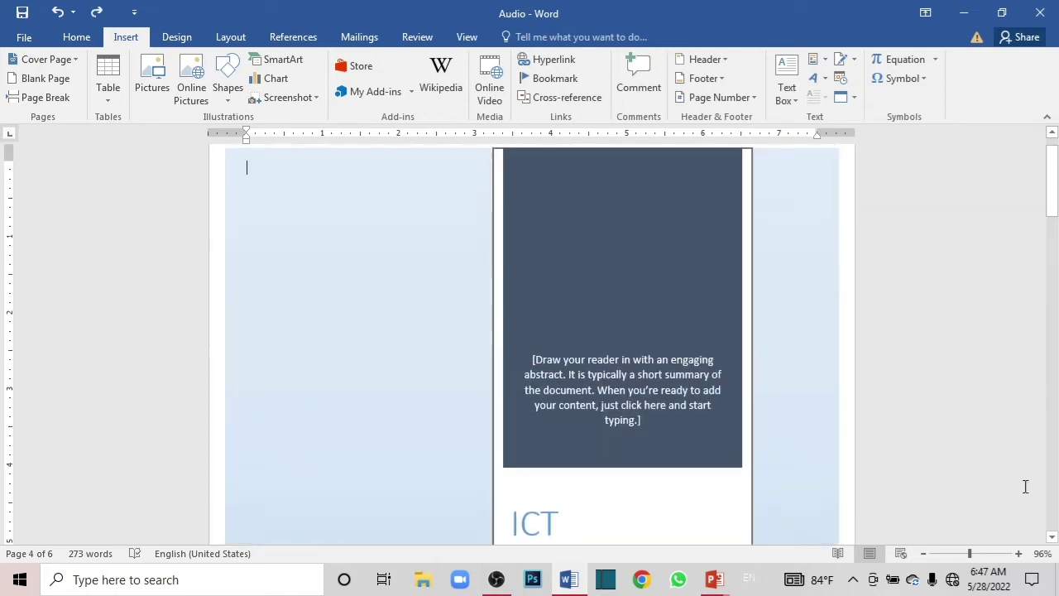
{"action": "scroll", "coordinate": [1025, 487], "scroll_direction": "down", "scroll_amount": 6}
{"action": "scroll", "coordinate": [1034, 484], "scroll_direction": "down", "scroll_amount": 5}
{"action": "scroll", "coordinate": [1046, 480], "scroll_direction": "down", "scroll_amount": 5}
{"action": "scroll", "coordinate": [1056, 478], "scroll_direction": "down", "scroll_amount": 3}
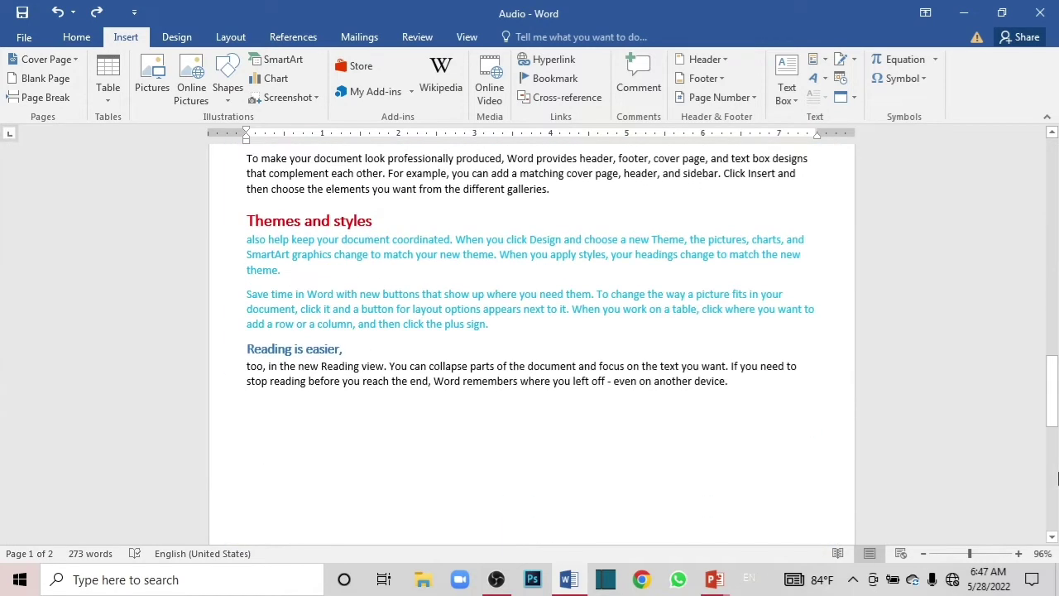
{"action": "left_click_drag", "start_coordinate": [1051, 354], "coordinate": [1053, 357]}
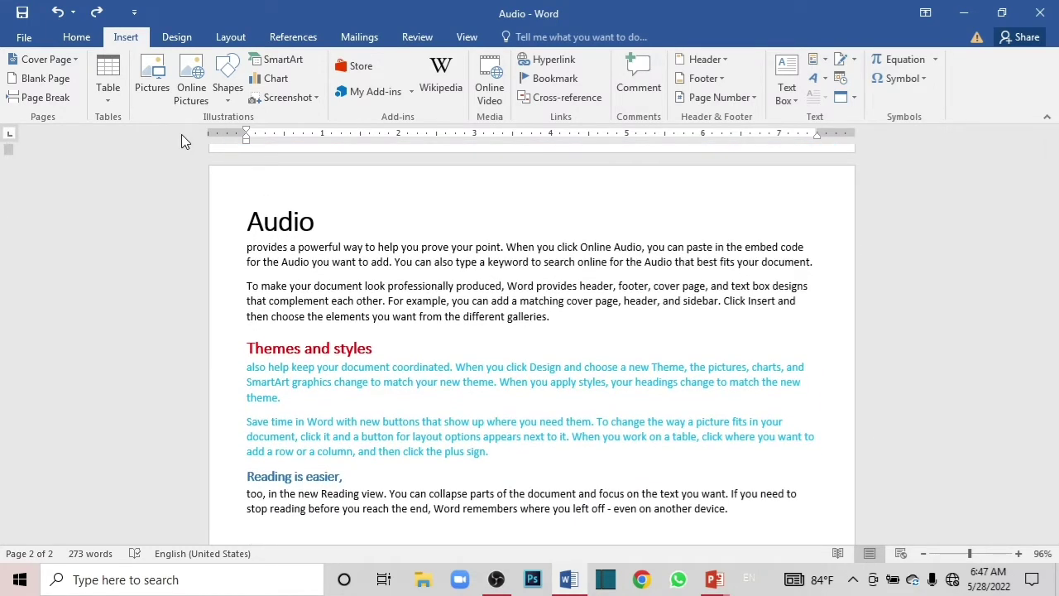
Insert a 3-column, 5-row table on a new line after 'galleries.'
{"action": "left_click", "coordinate": [549, 316]}
{"action": "key", "text": "Return"}
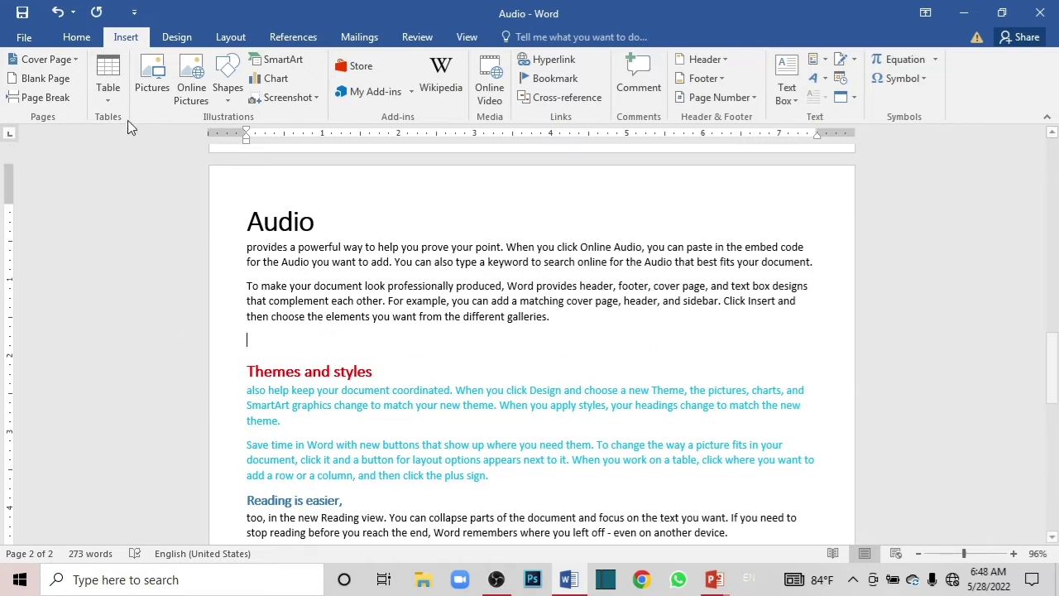
{"action": "left_click", "coordinate": [108, 88]}
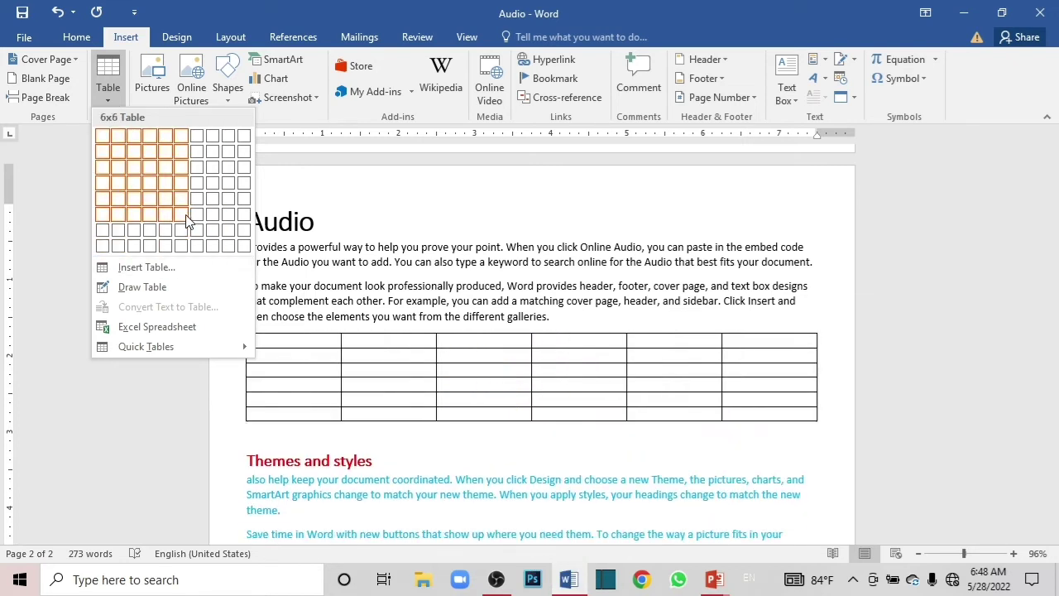
{"action": "left_click", "coordinate": [135, 204]}
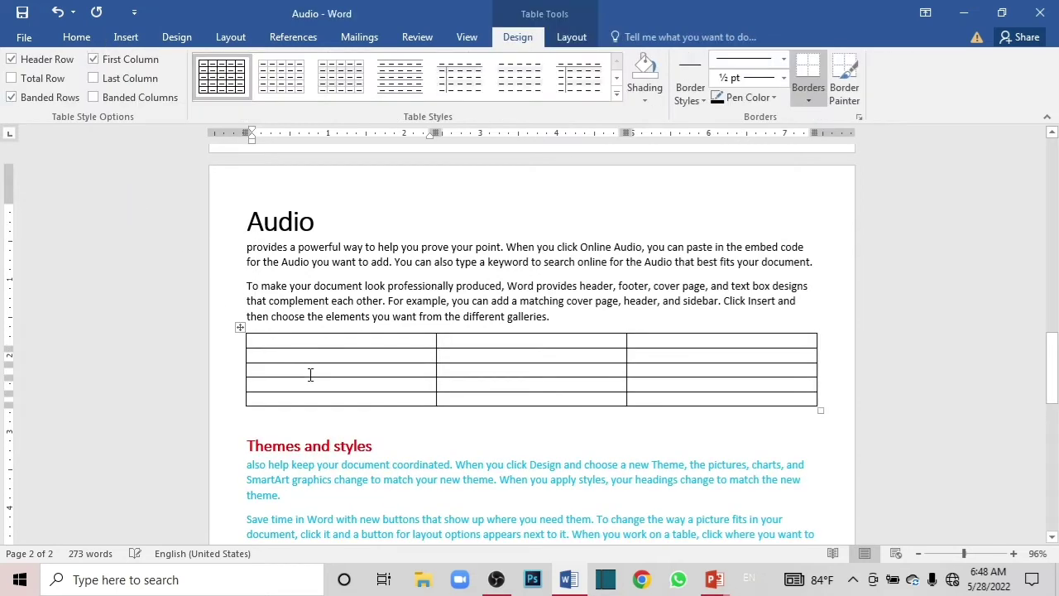
Add rows at the table's bottom until it is nine rows deep, undoing one extra row
{"action": "mouse_move", "coordinate": [238, 411]}
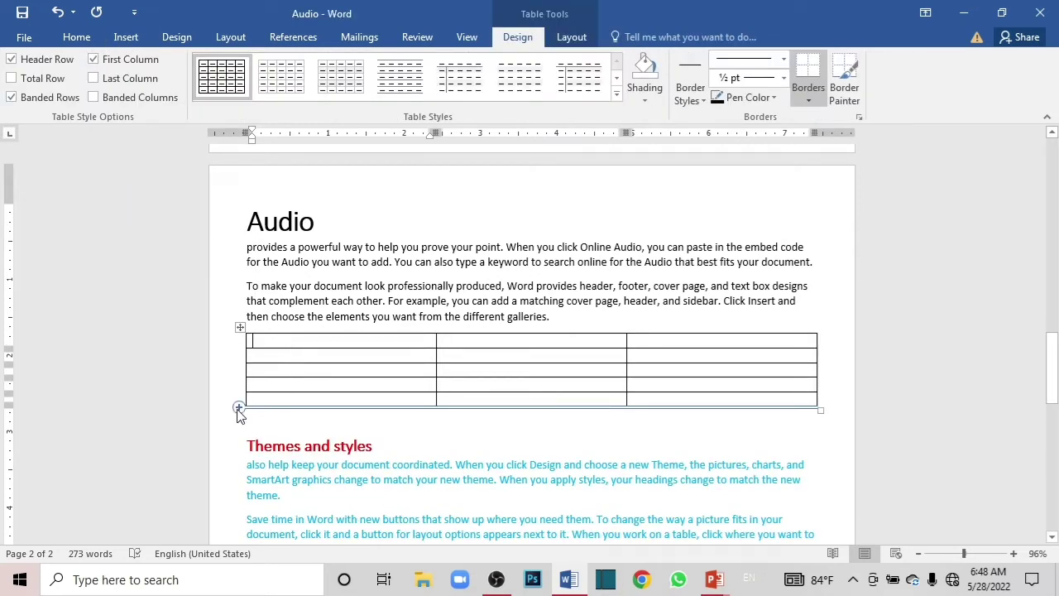
{"action": "left_click", "coordinate": [238, 408]}
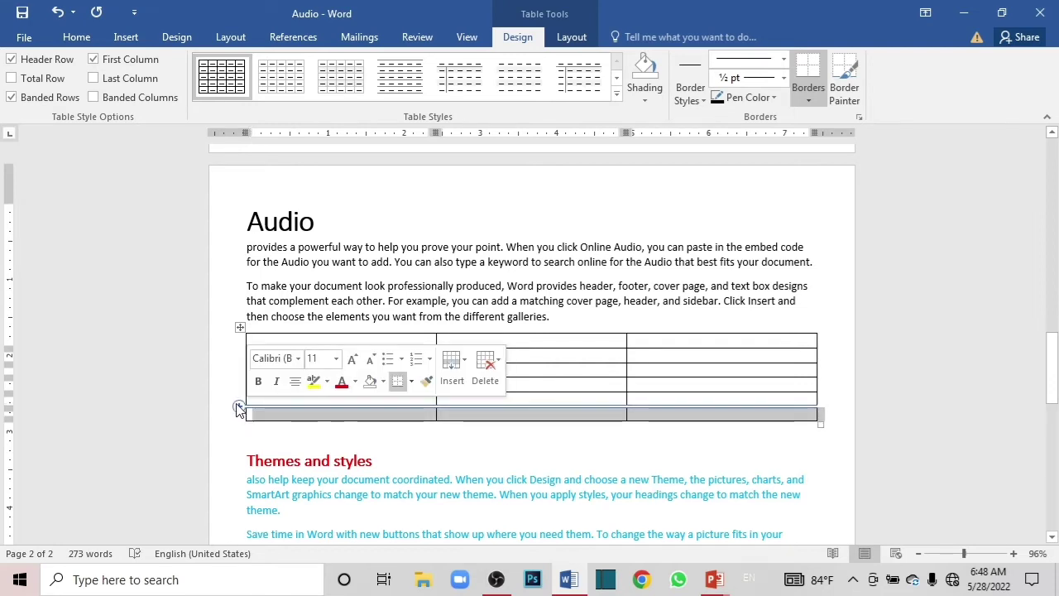
{"action": "double_click", "coordinate": [238, 409]}
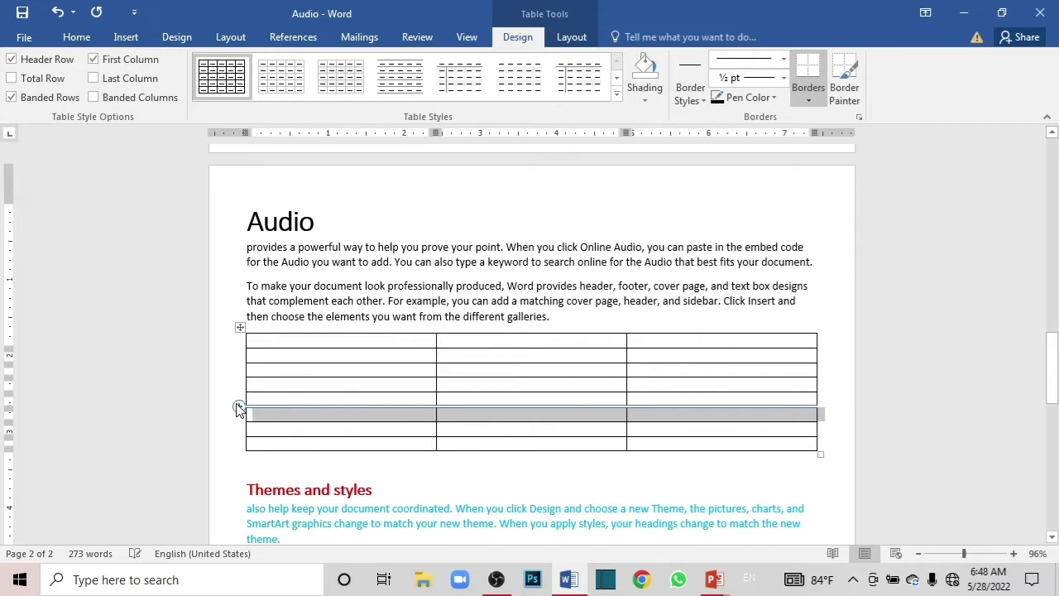
{"action": "left_click", "coordinate": [238, 409]}
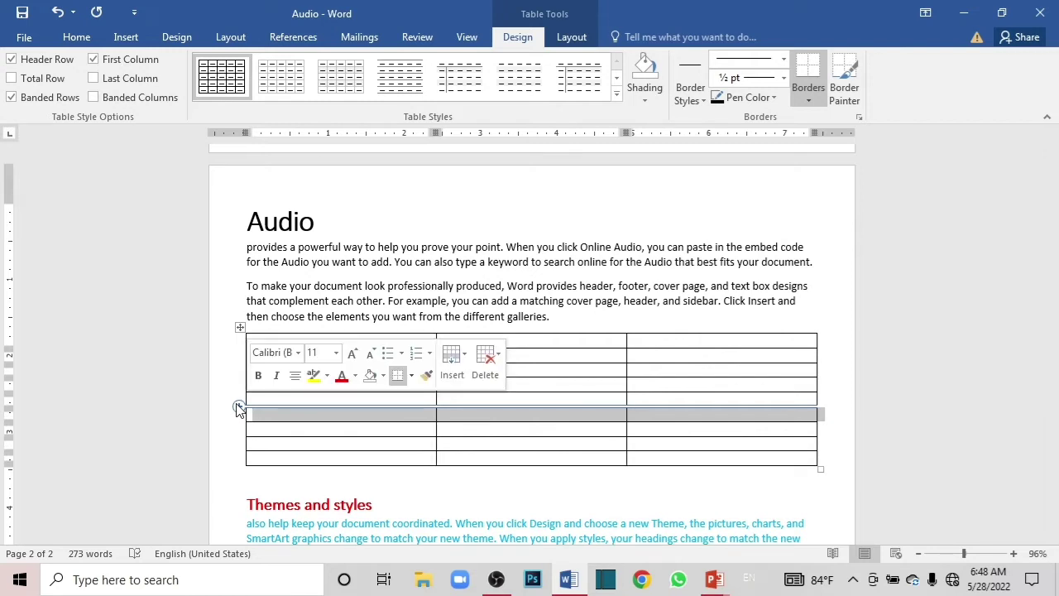
{"action": "left_click", "coordinate": [239, 409]}
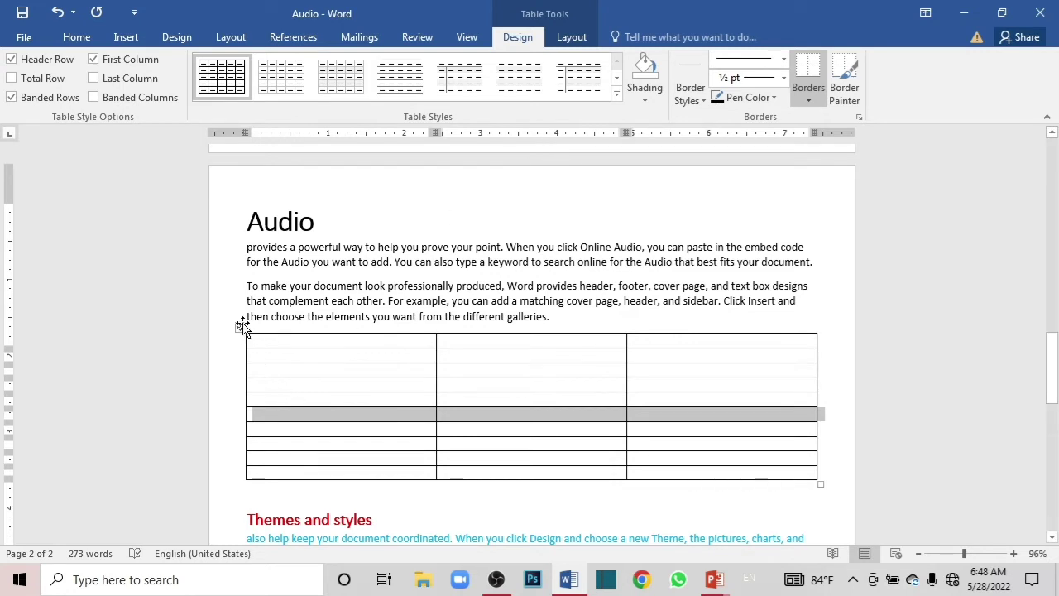
{"action": "key", "text": "ctrl+z"}
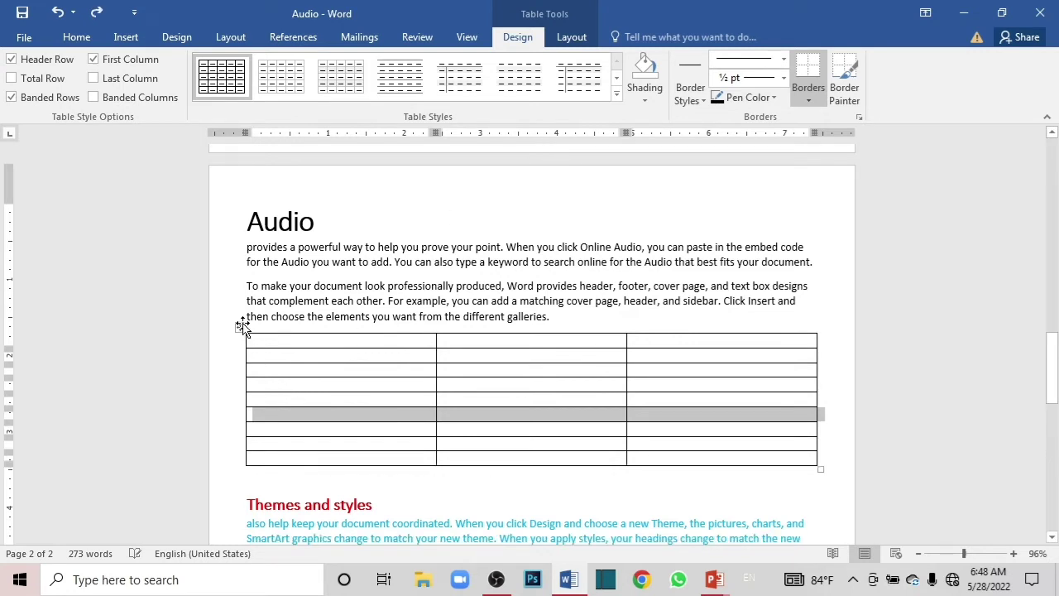
Add an empty paragraph below the nine-row table
{"action": "left_click", "coordinate": [128, 38]}
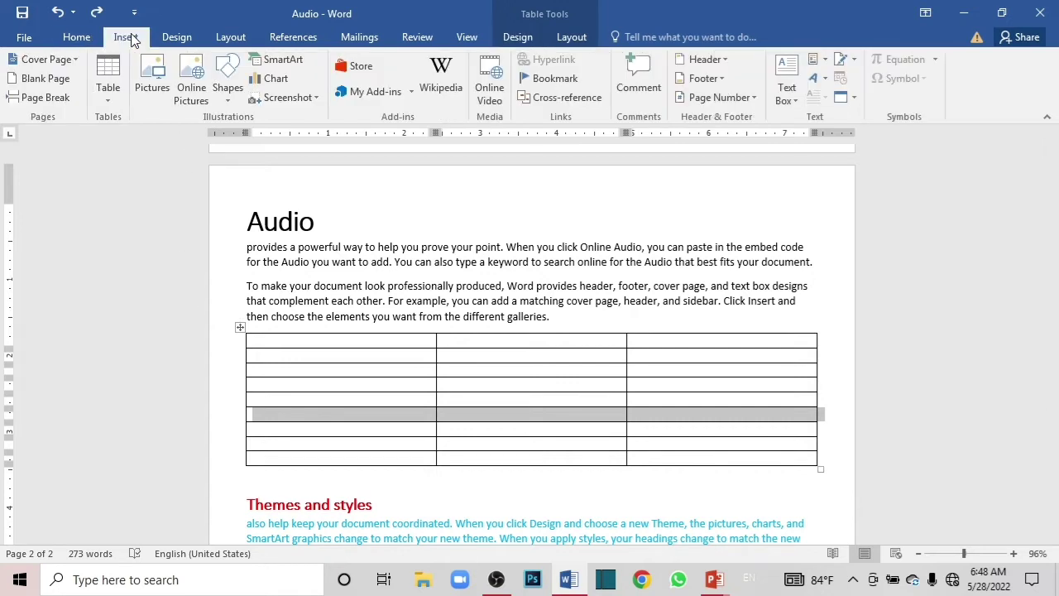
{"action": "left_click", "coordinate": [112, 101]}
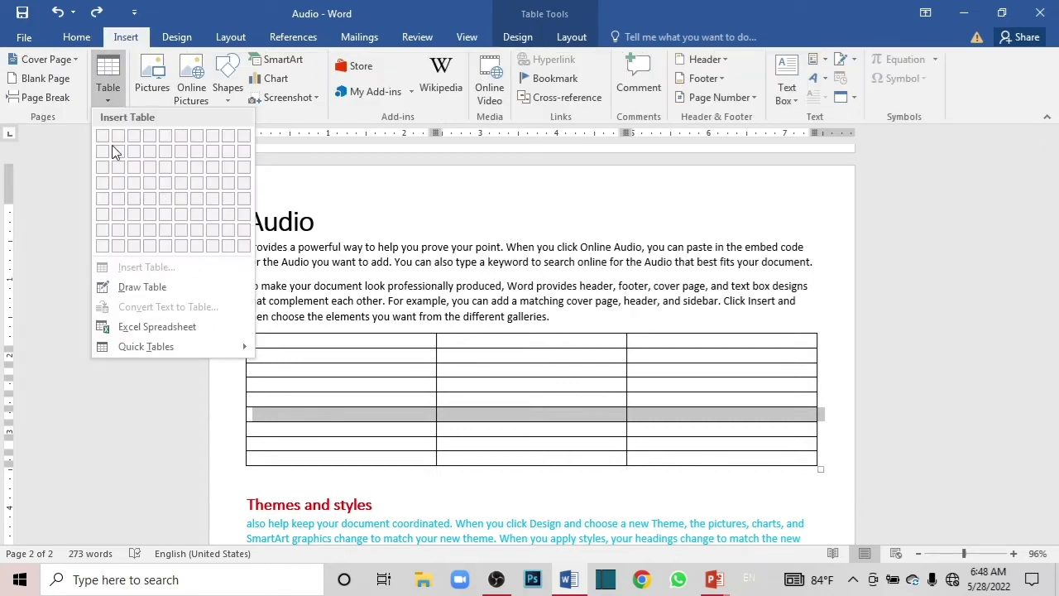
{"action": "left_click", "coordinate": [361, 482]}
{"action": "left_click", "coordinate": [361, 483]}
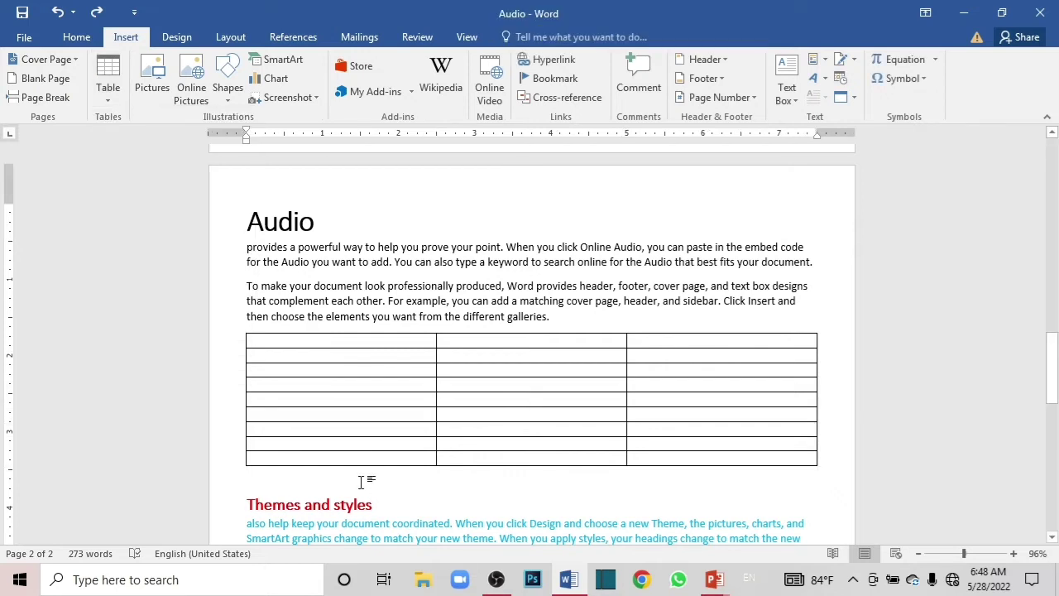
{"action": "key", "text": "Return"}
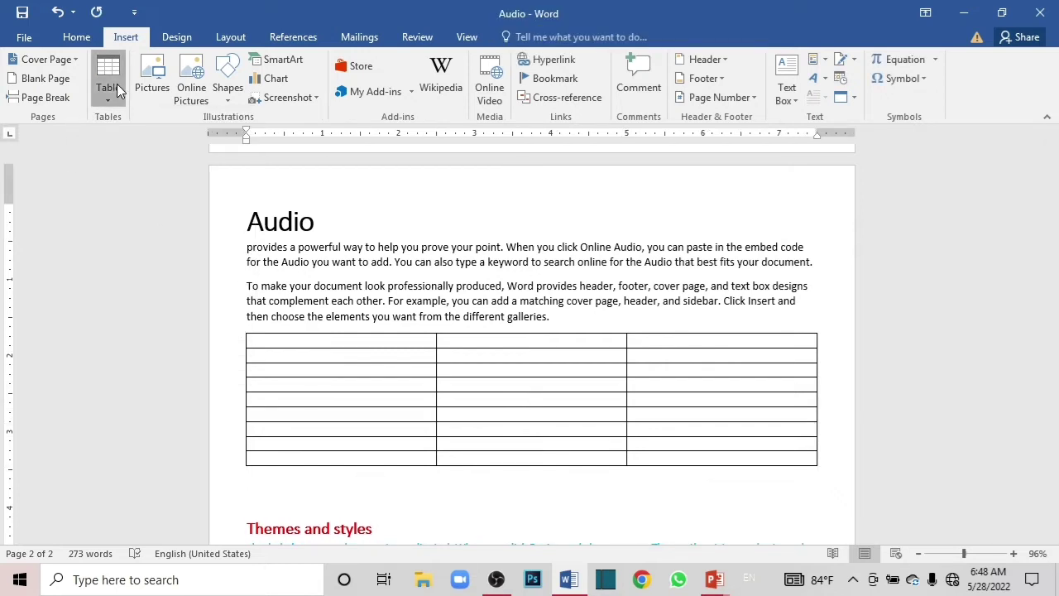
Draw a table around the Themes and styles heading, divided into three columns and two rows
{"action": "left_click", "coordinate": [117, 84]}
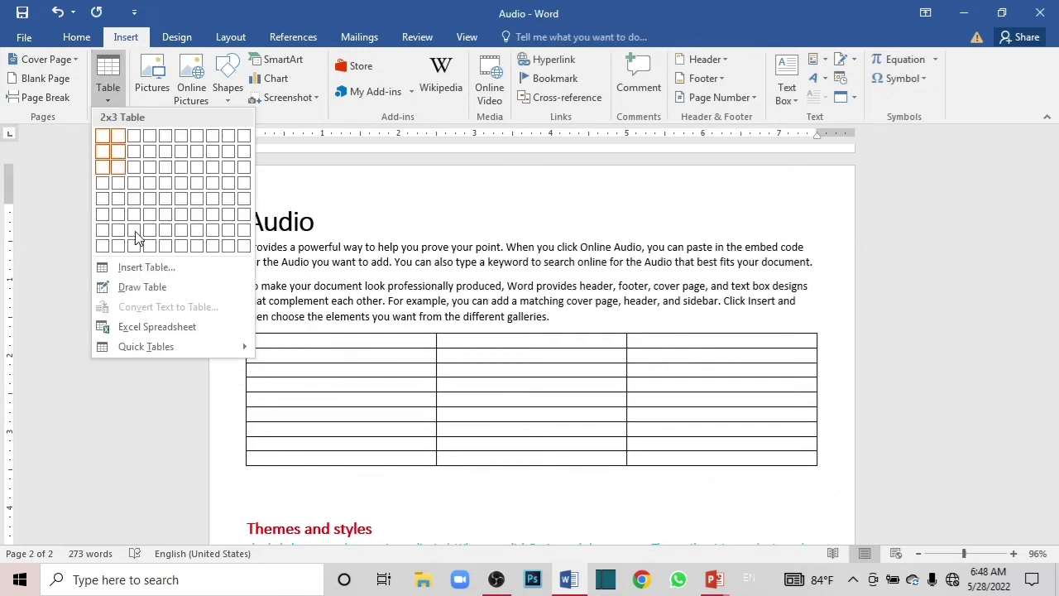
{"action": "left_click", "coordinate": [164, 288]}
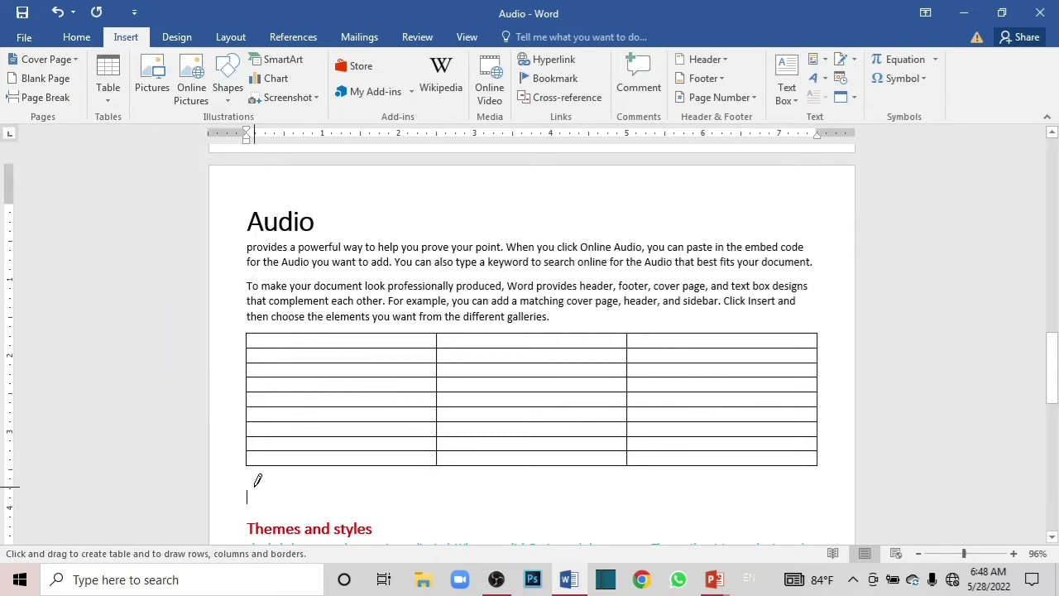
{"action": "left_click_drag", "start_coordinate": [256, 481], "coordinate": [422, 460]}
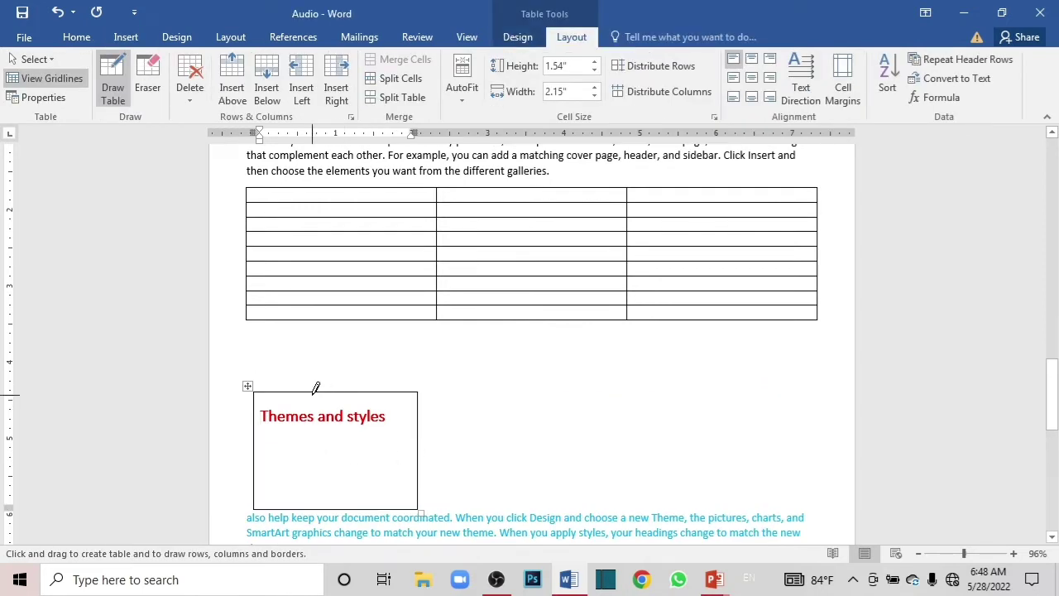
{"action": "left_click_drag", "start_coordinate": [314, 393], "coordinate": [304, 488]}
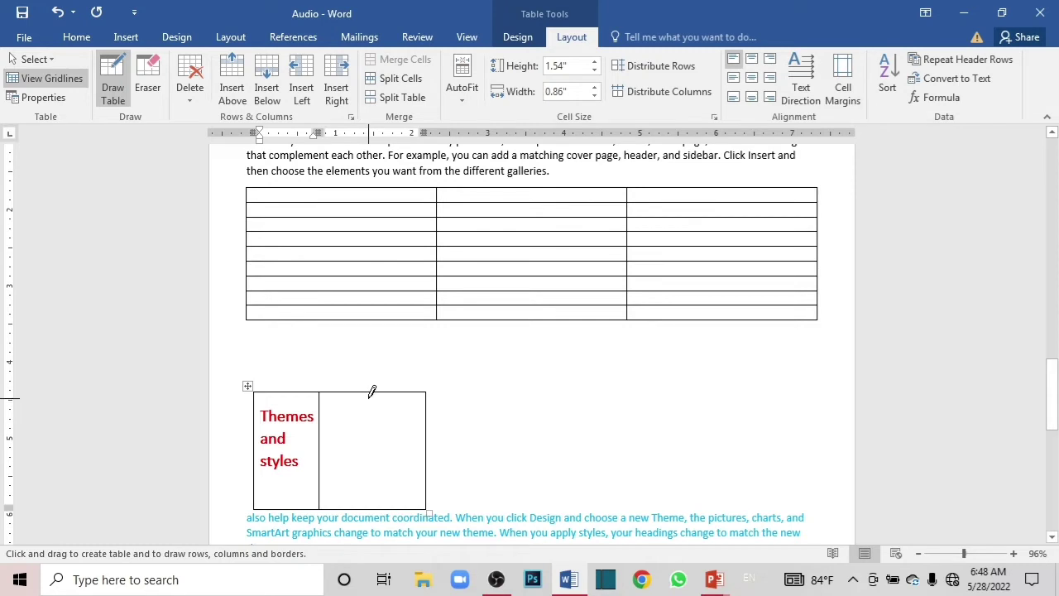
{"action": "left_click_drag", "start_coordinate": [371, 390], "coordinate": [372, 498]}
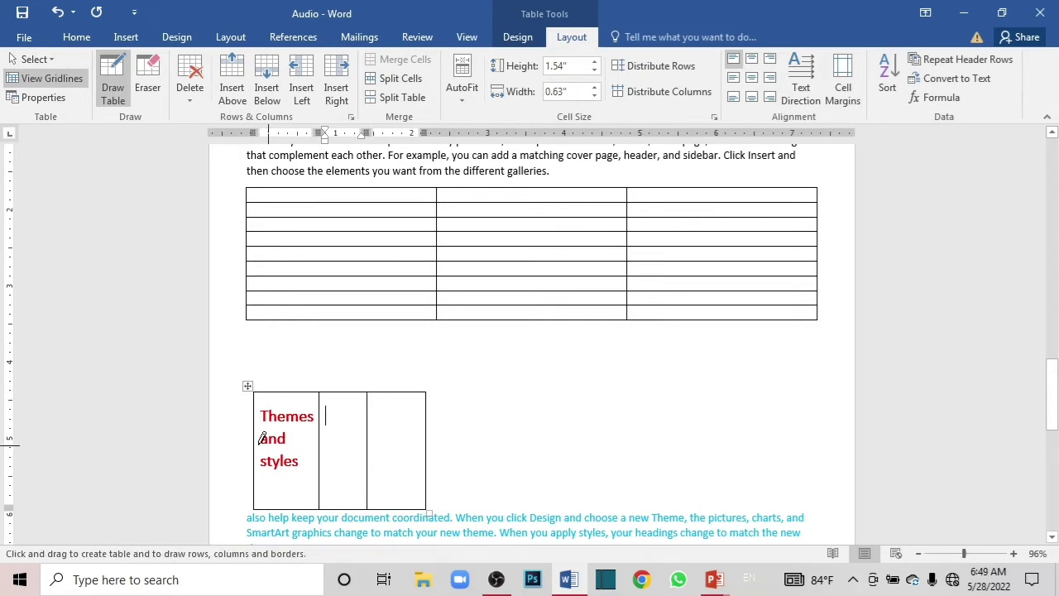
{"action": "left_click_drag", "start_coordinate": [255, 446], "coordinate": [423, 449]}
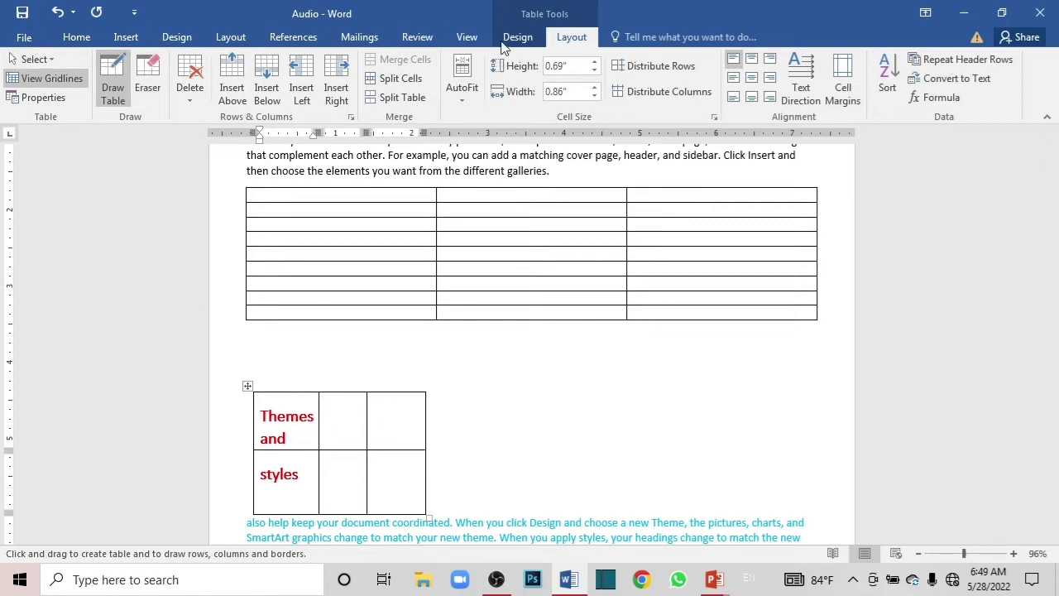
Insert a 5-column, 2-row table into the cell, then undo it
{"action": "left_click", "coordinate": [128, 39]}
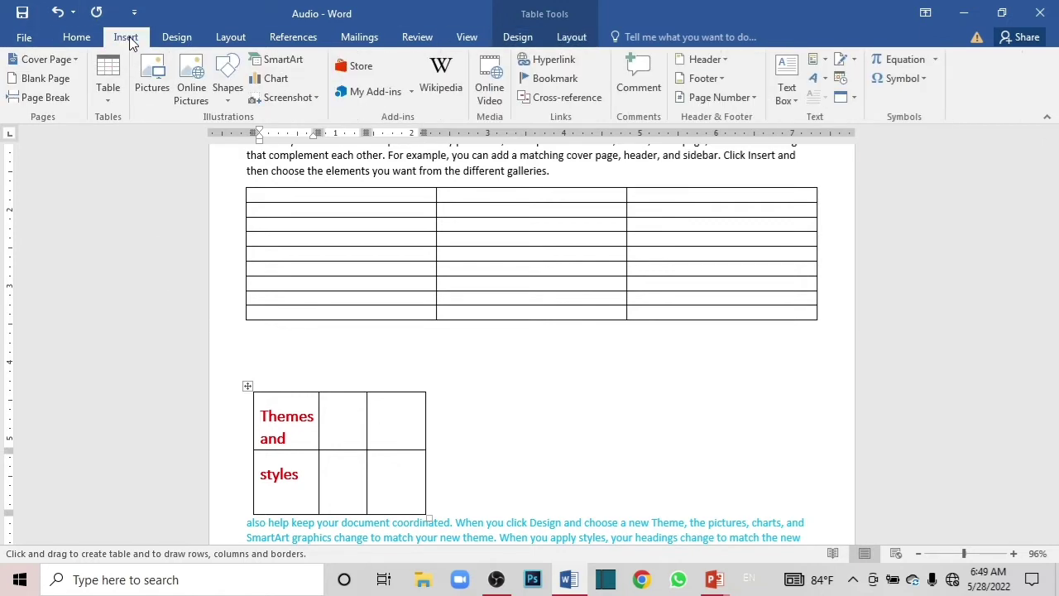
{"action": "left_click", "coordinate": [106, 86]}
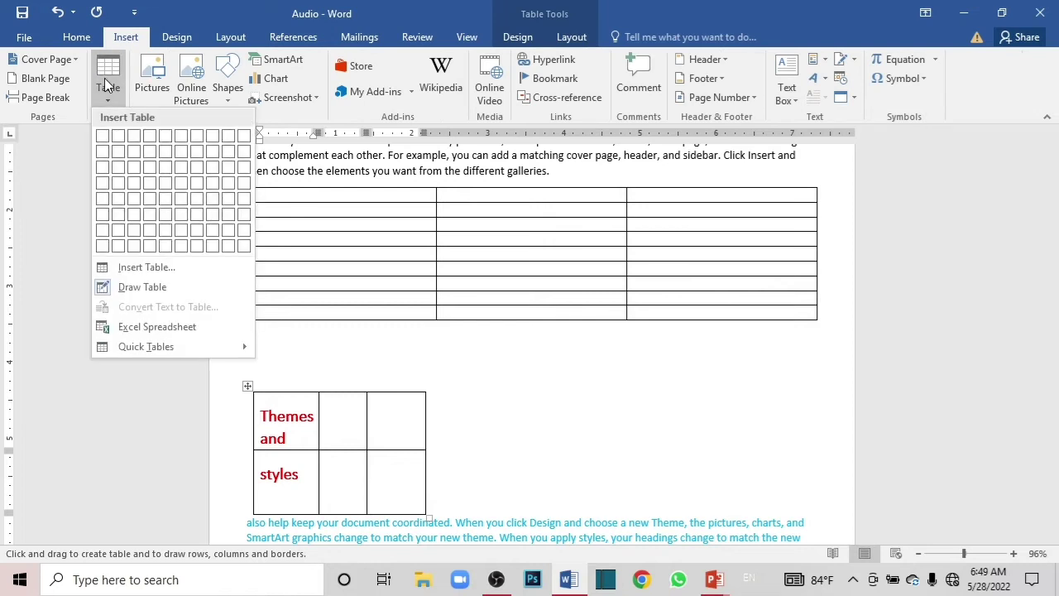
{"action": "left_click", "coordinate": [147, 268]}
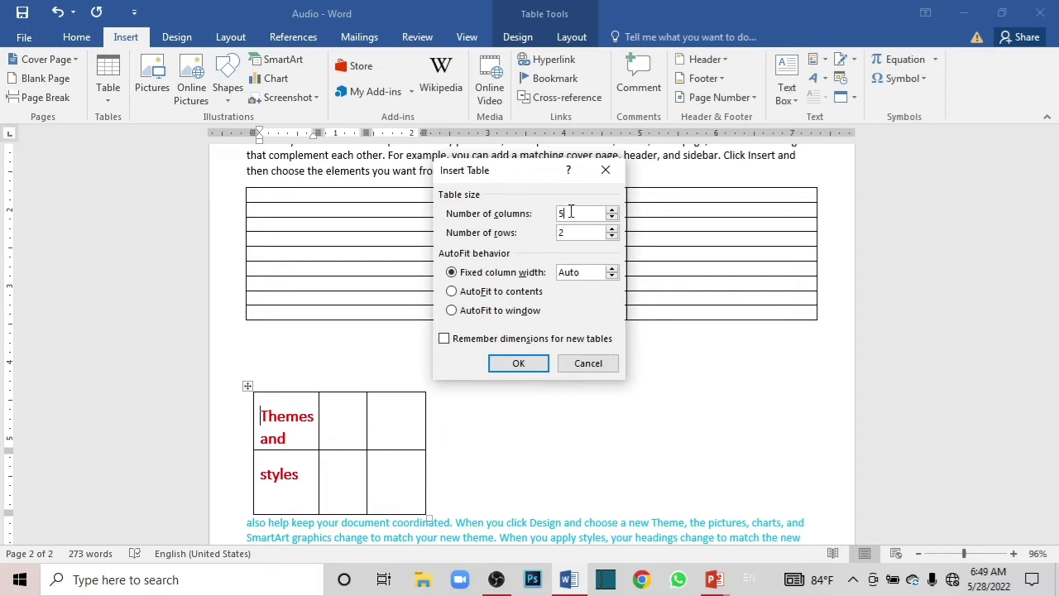
{"action": "left_click", "coordinate": [524, 367]}
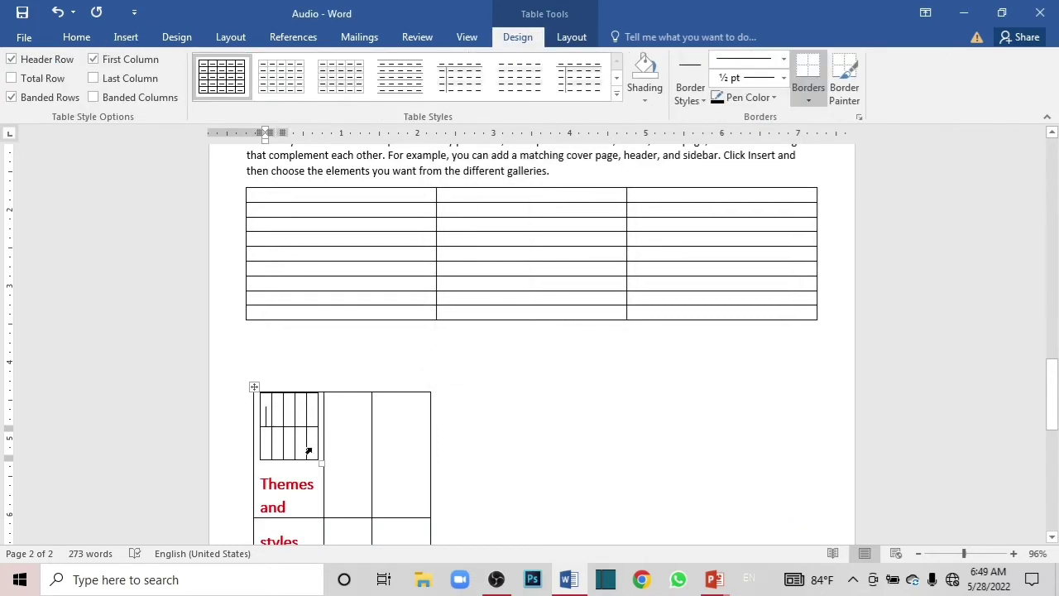
{"action": "key", "text": "ctrl+z"}
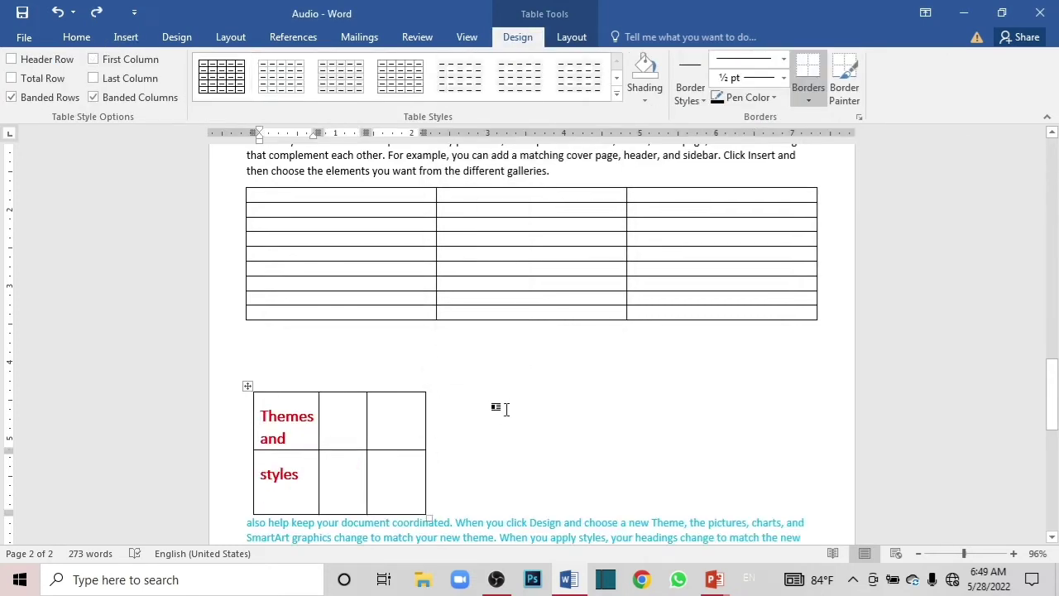
Reinsert the 5-column, 2-row table in the lower-left cell and drag its corner to enlarge it
{"action": "left_click", "coordinate": [126, 36]}
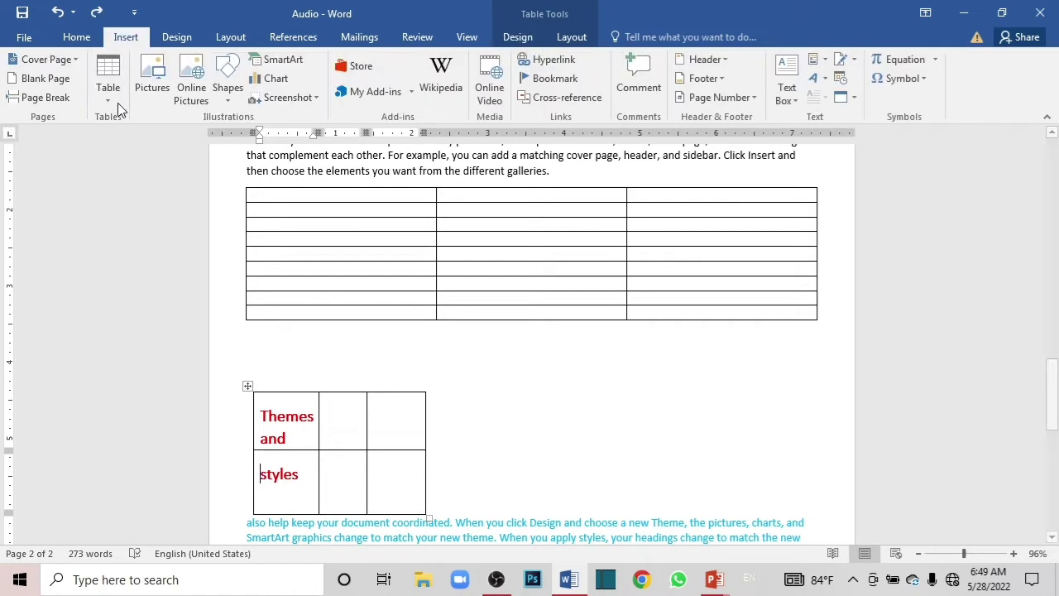
{"action": "left_click", "coordinate": [107, 83]}
{"action": "left_click", "coordinate": [148, 268]}
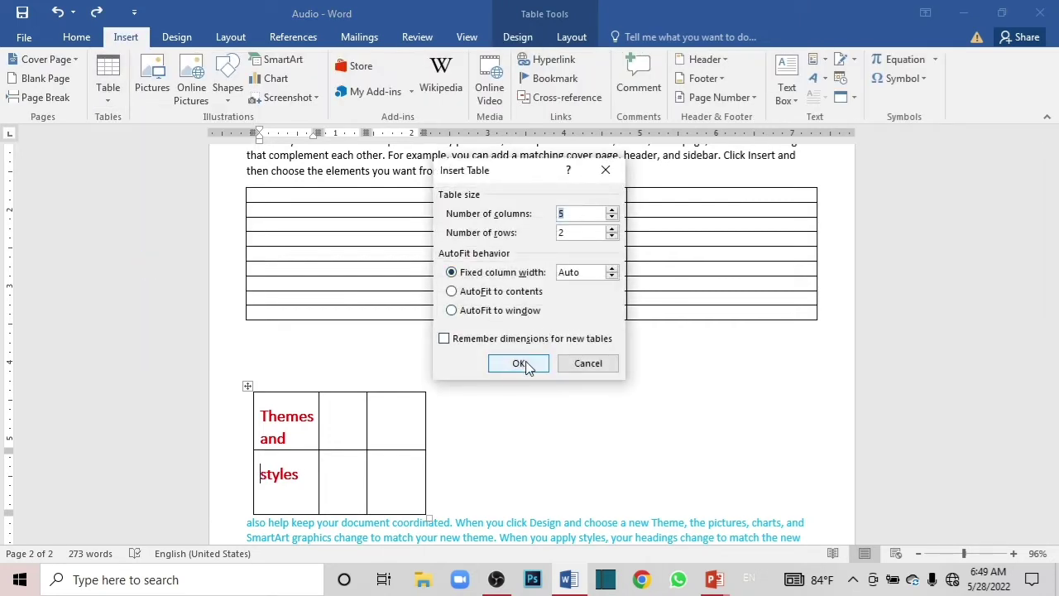
{"action": "left_click", "coordinate": [518, 363]}
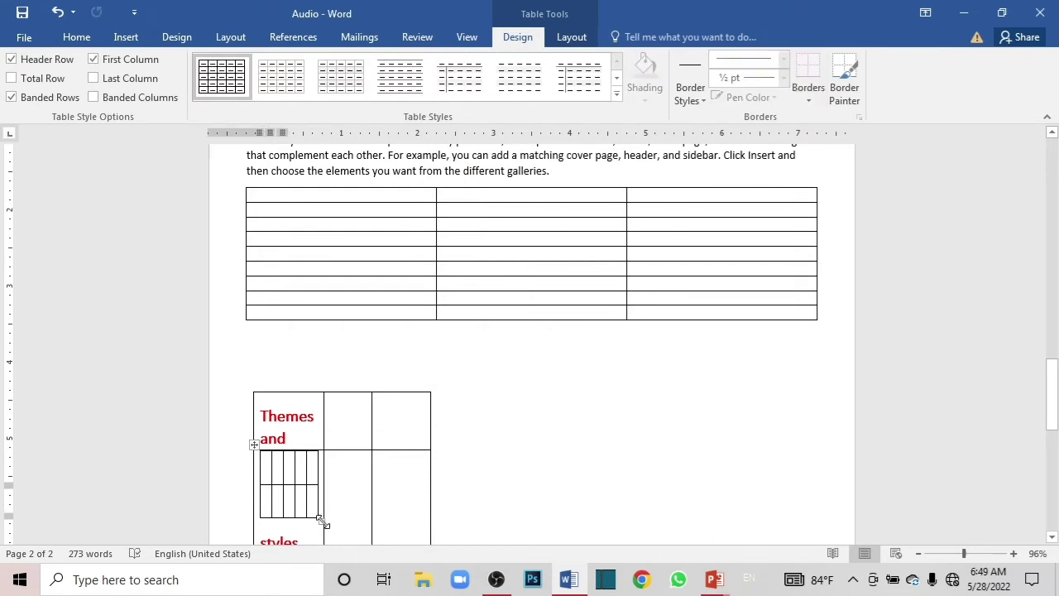
{"action": "left_click_drag", "start_coordinate": [323, 520], "coordinate": [387, 542]}
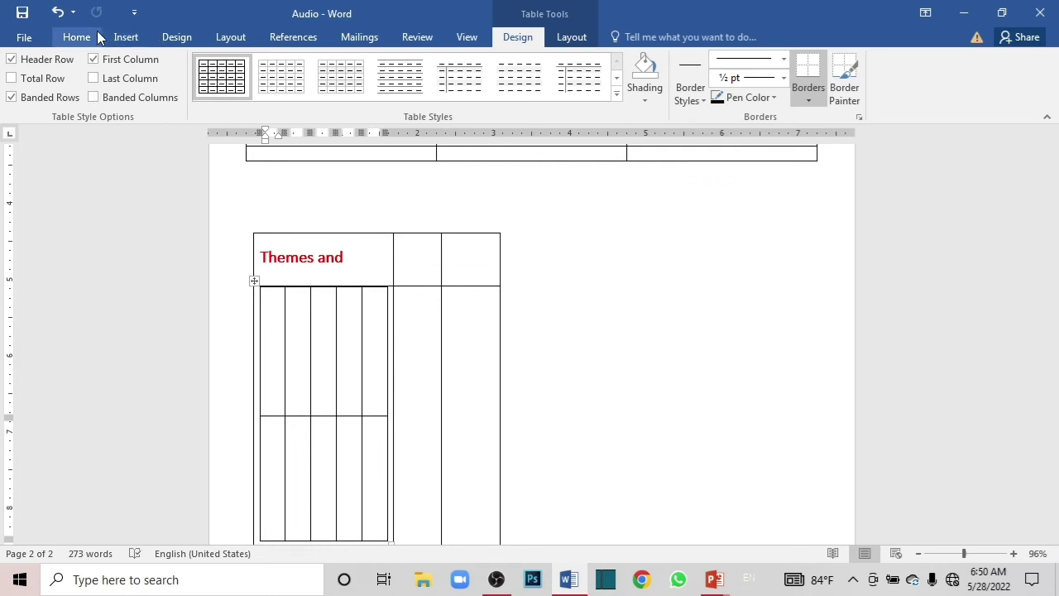
Embed an Excel spreadsheet inside the nested Themes and styles table
{"action": "left_click", "coordinate": [128, 37]}
{"action": "left_click", "coordinate": [115, 101]}
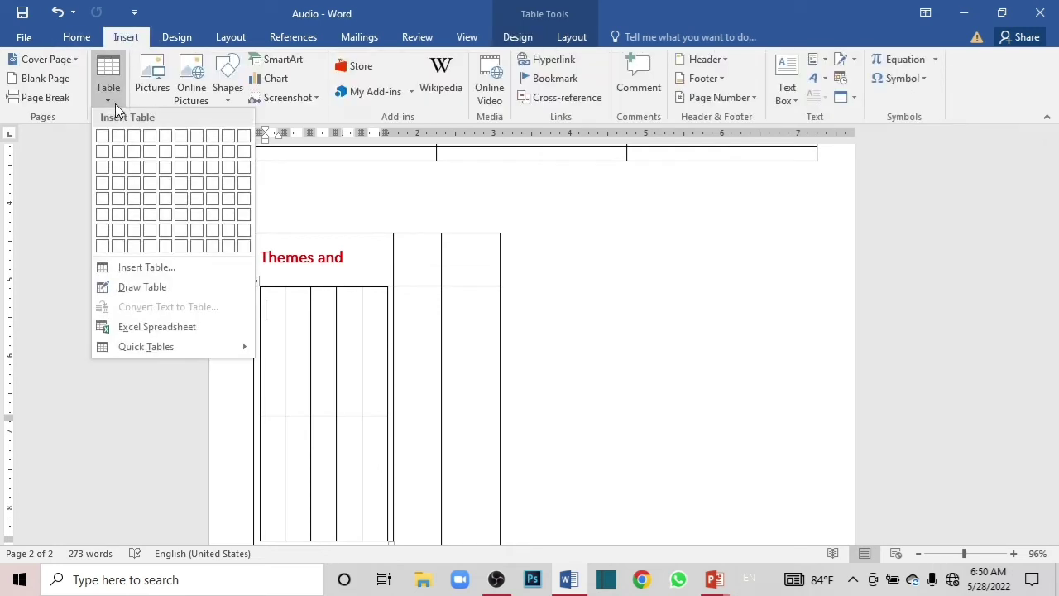
{"action": "left_click", "coordinate": [156, 325]}
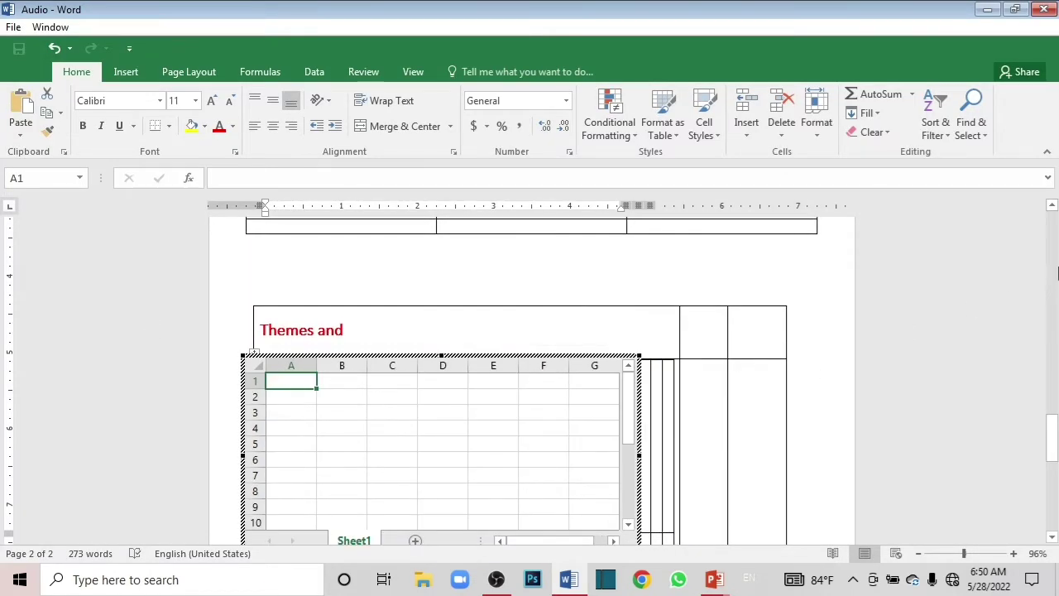
Select cells C2 and D1, leave the worksheet, reopen it, select F10, and exit
{"action": "left_click", "coordinate": [369, 397]}
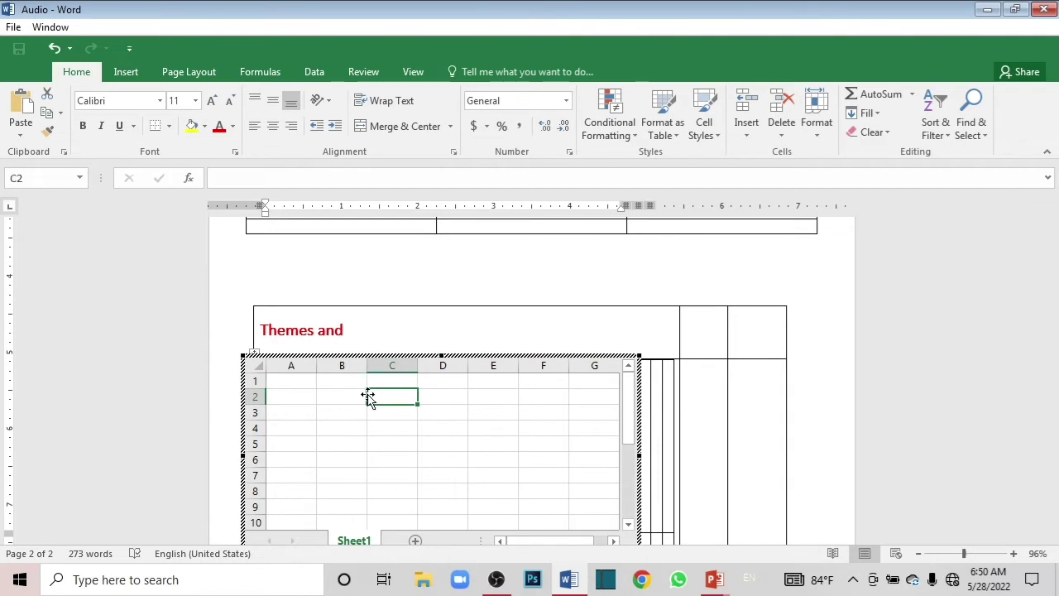
{"action": "left_click", "coordinate": [452, 483]}
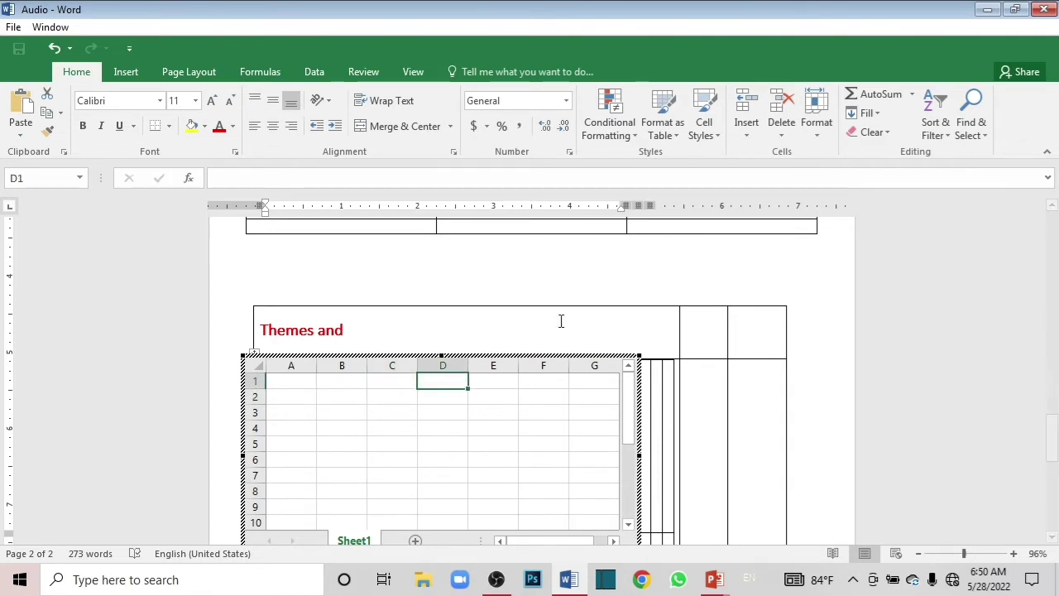
{"action": "left_click", "coordinate": [1052, 451]}
{"action": "left_click_drag", "start_coordinate": [1056, 472], "coordinate": [1055, 500]}
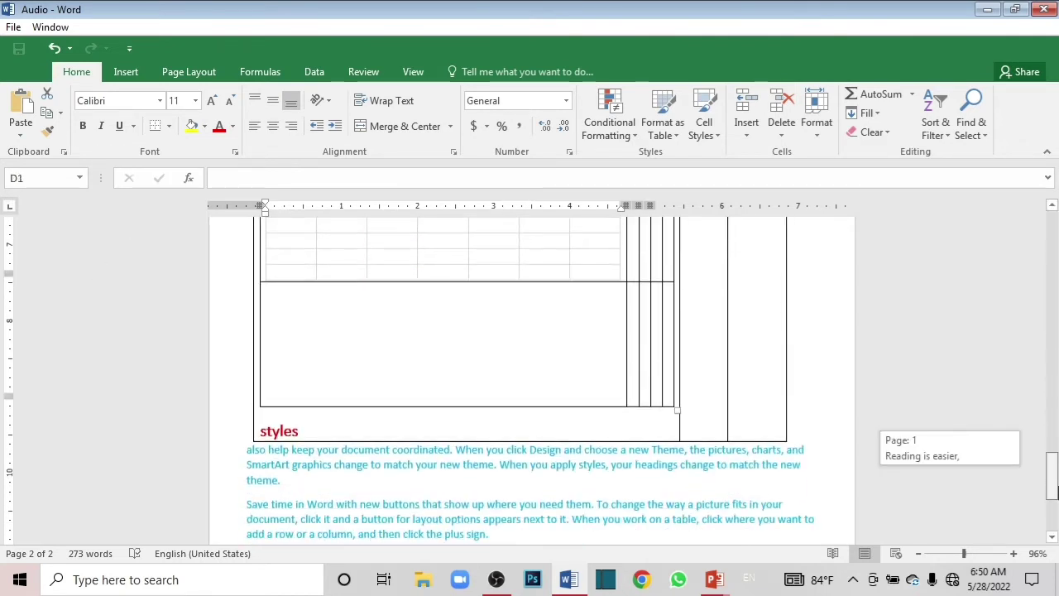
{"action": "double_click", "coordinate": [372, 273]}
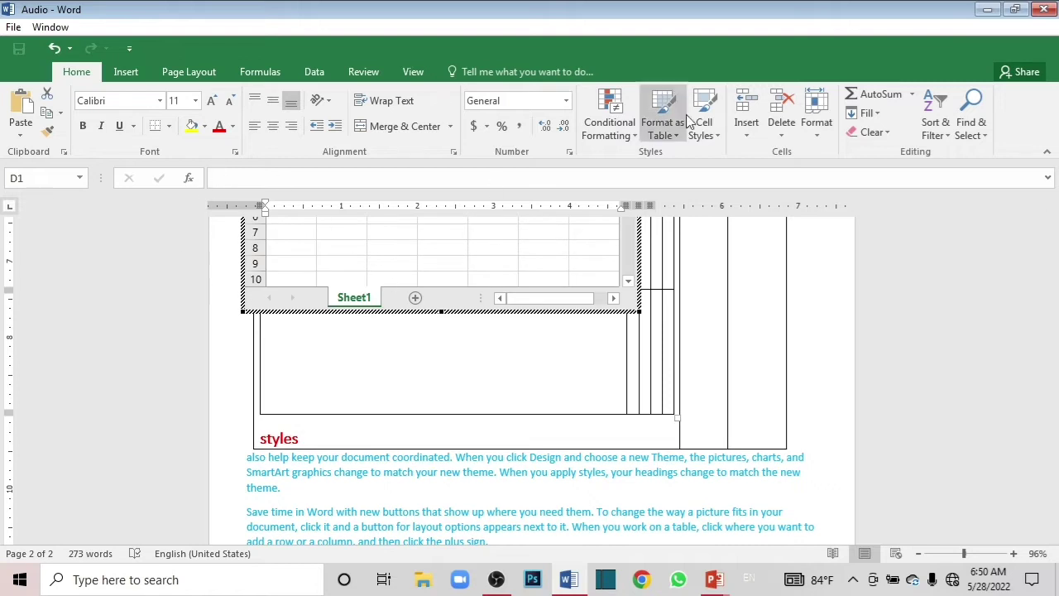
{"action": "left_click", "coordinate": [542, 278]}
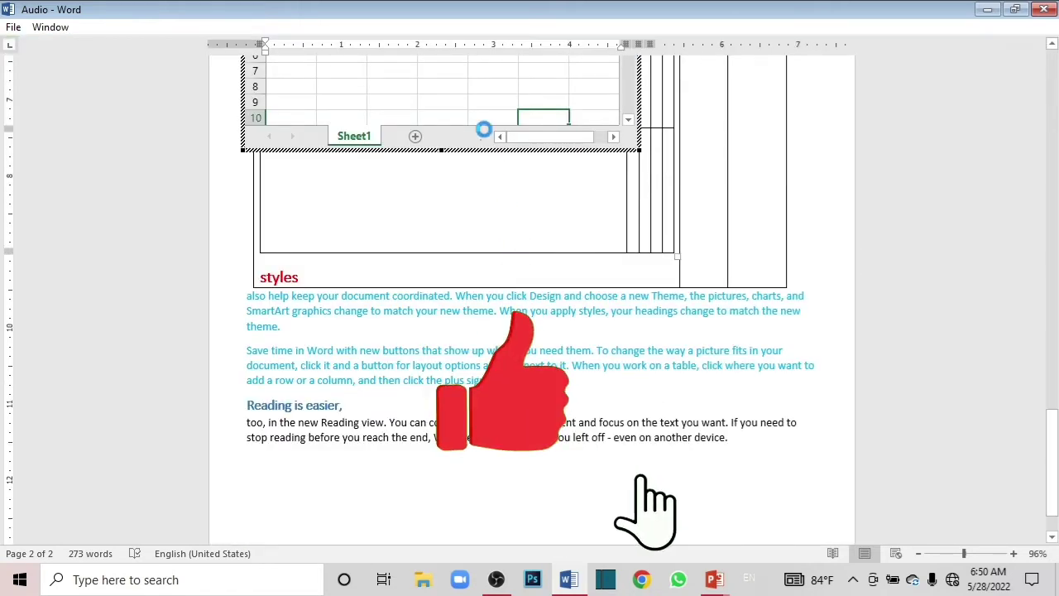
{"action": "left_click", "coordinate": [483, 120]}
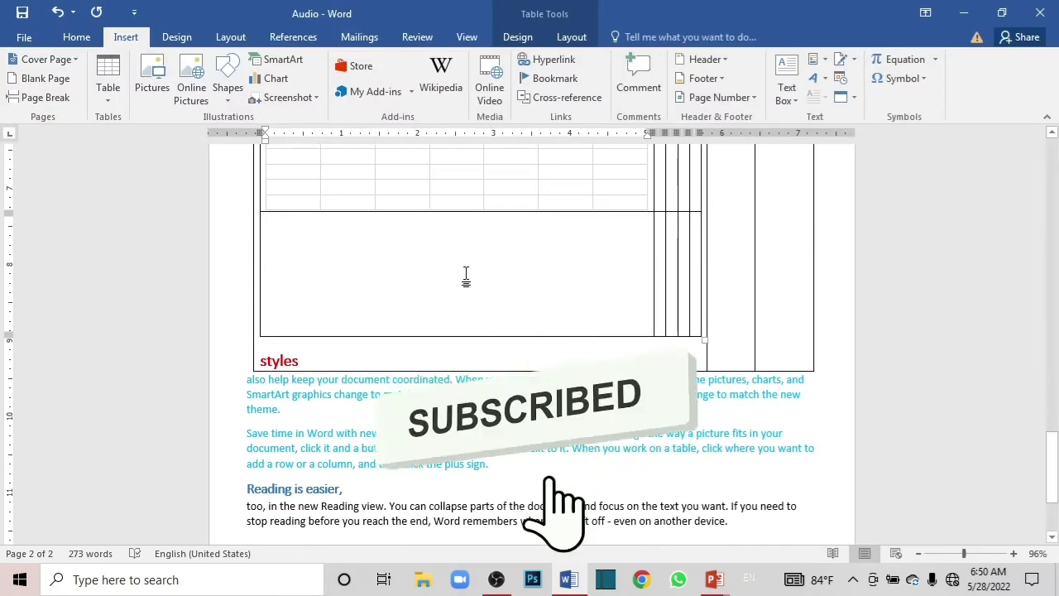
Select the embedded worksheet object and reopen it for in-place editing
{"action": "left_click", "coordinate": [473, 166]}
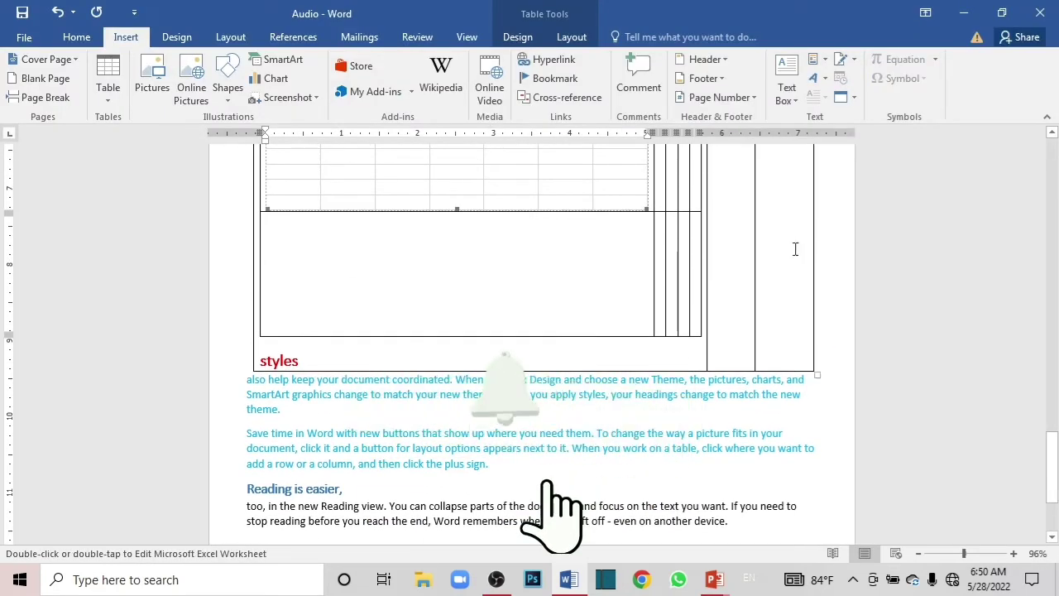
{"action": "left_click", "coordinate": [1056, 469]}
{"action": "left_click_drag", "start_coordinate": [1056, 469], "coordinate": [1054, 397]}
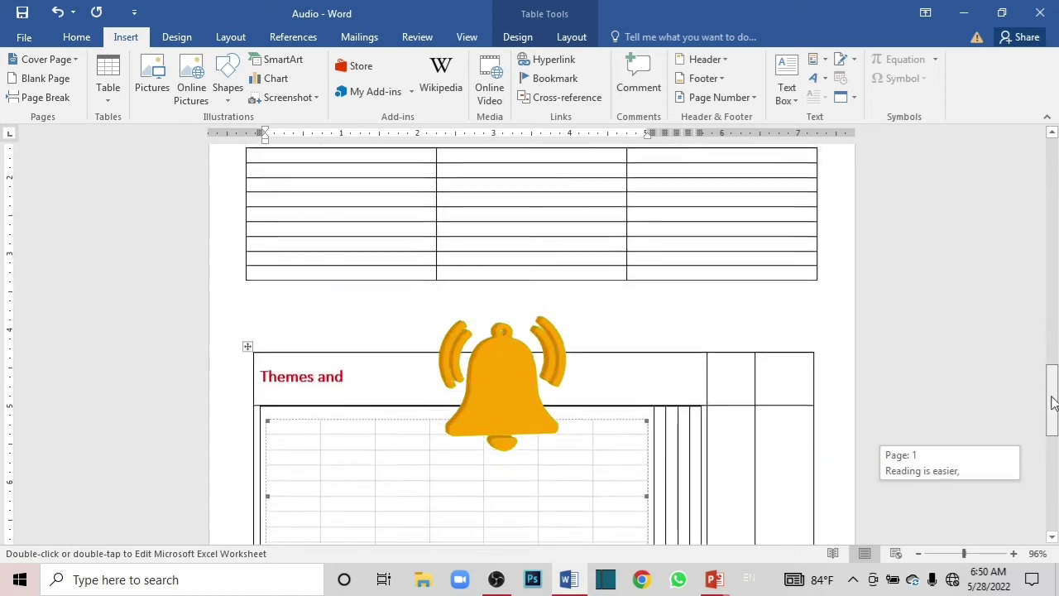
{"action": "double_click", "coordinate": [501, 464]}
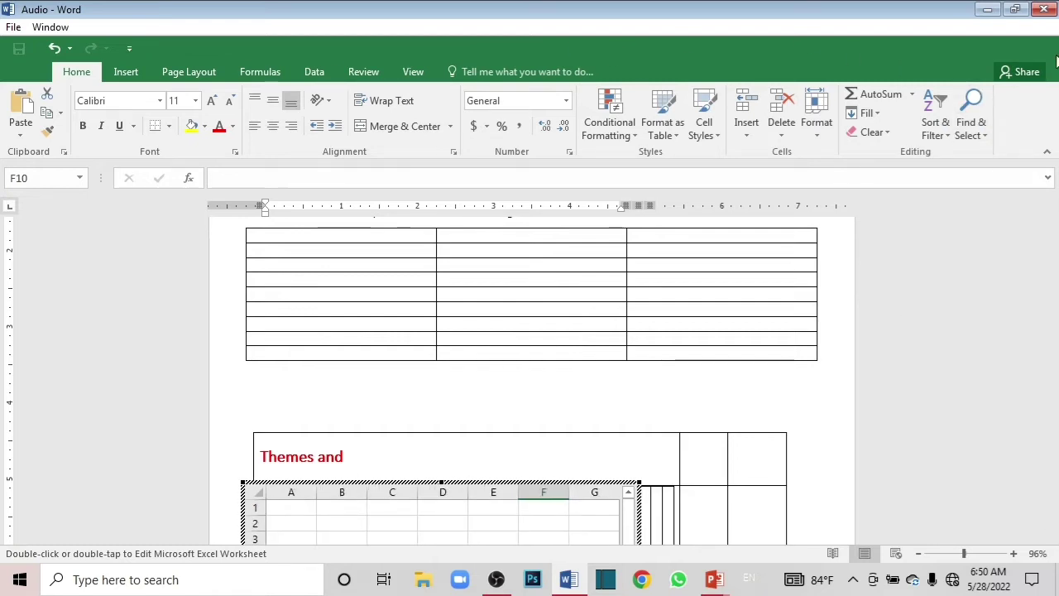
Leave the worksheet and convert text to a one-column table separated at paragraphs
{"action": "left_click", "coordinate": [521, 353]}
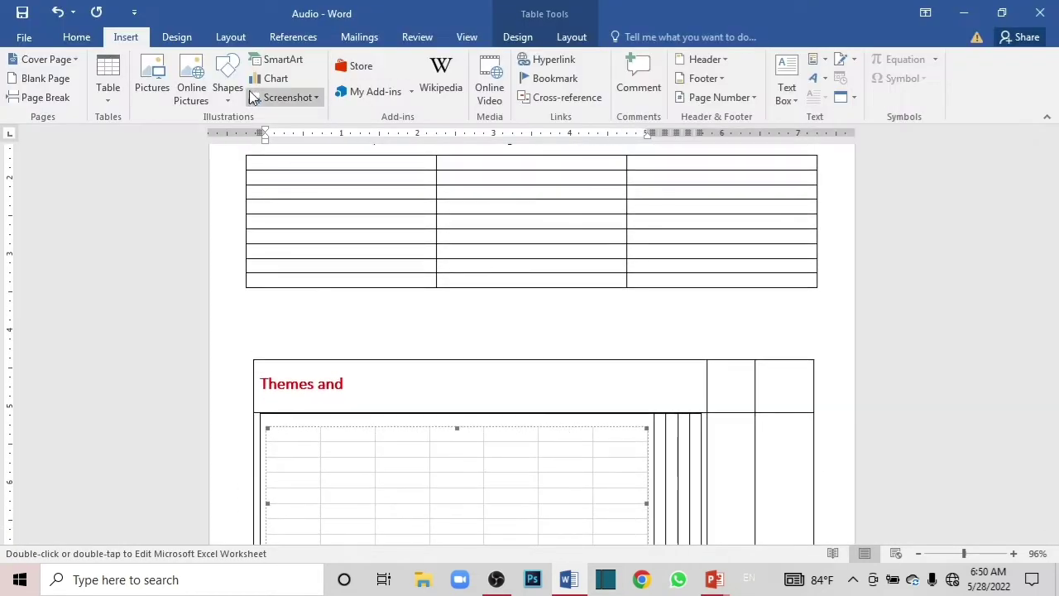
{"action": "left_click", "coordinate": [114, 89]}
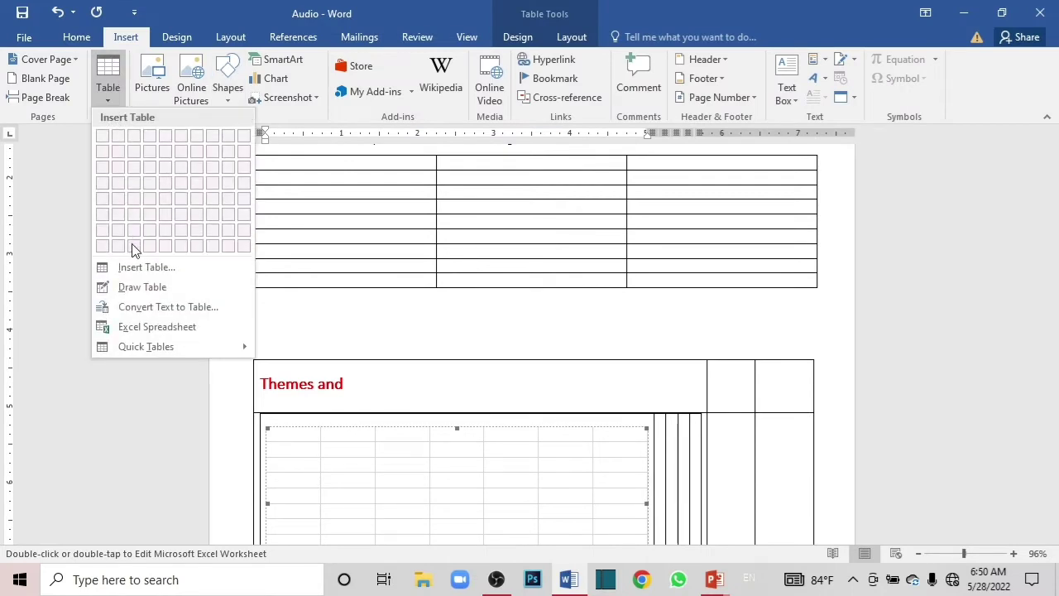
{"action": "mouse_move", "coordinate": [178, 346]}
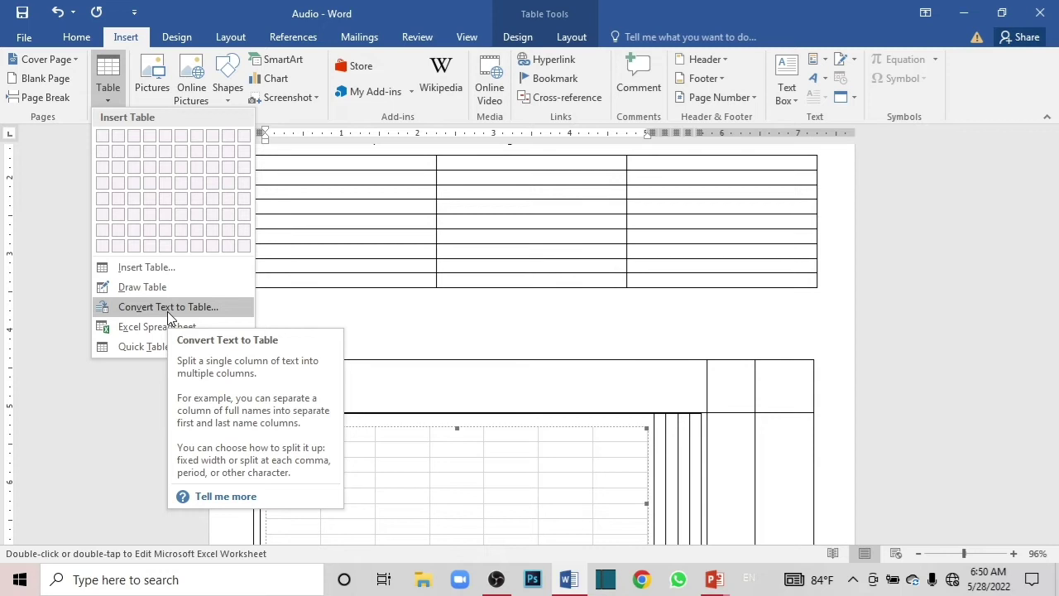
{"action": "left_click", "coordinate": [167, 311]}
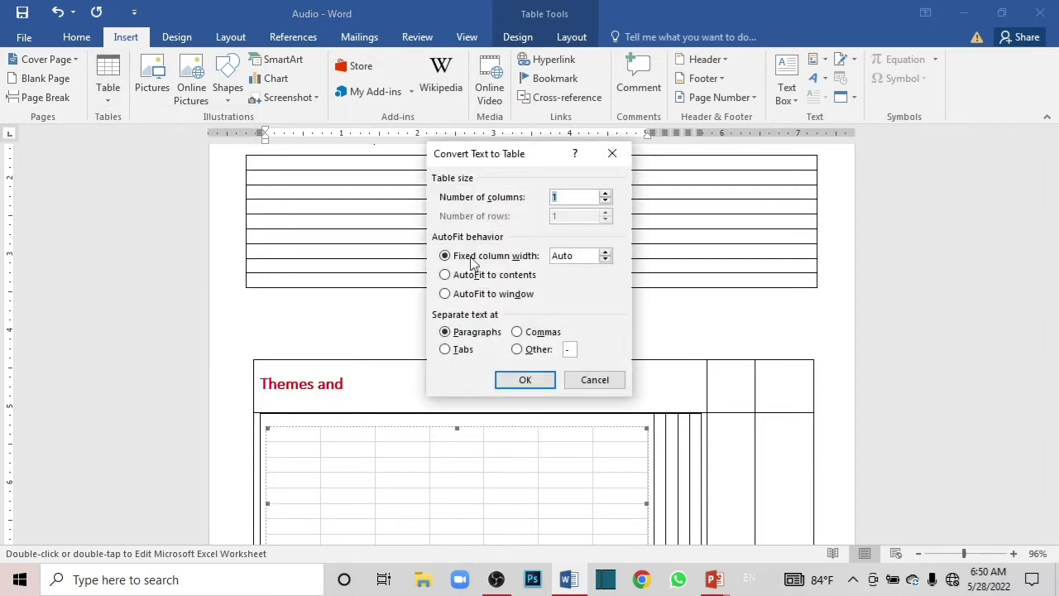
{"action": "left_click", "coordinate": [530, 379]}
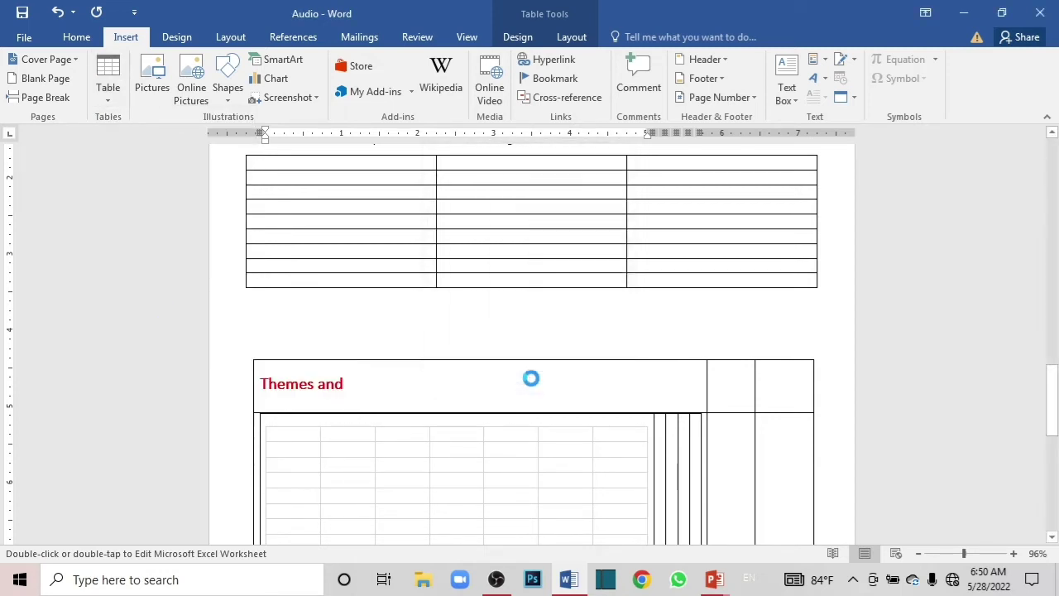
{"action": "mouse_move", "coordinate": [1049, 389]}
{"action": "left_mouse_down"}
{"action": "mouse_move", "coordinate": [1046, 325]}
{"action": "mouse_move", "coordinate": [1056, 513]}
{"action": "left_mouse_up"}
Dismiss the Table menu and place the caret in the nine-row table's top-left cell
{"action": "left_click", "coordinate": [125, 38]}
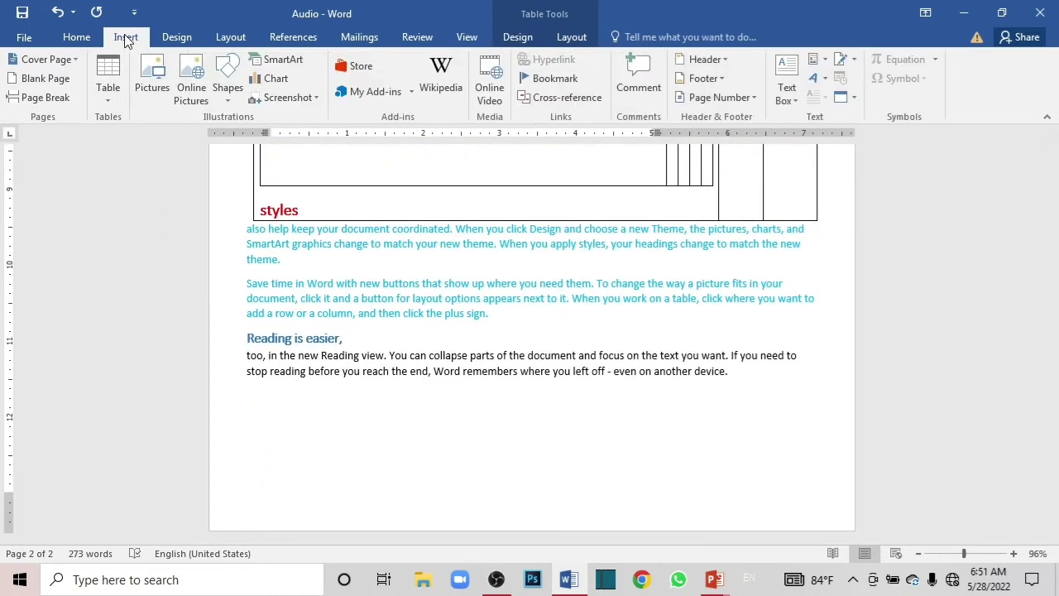
{"action": "left_click", "coordinate": [105, 101]}
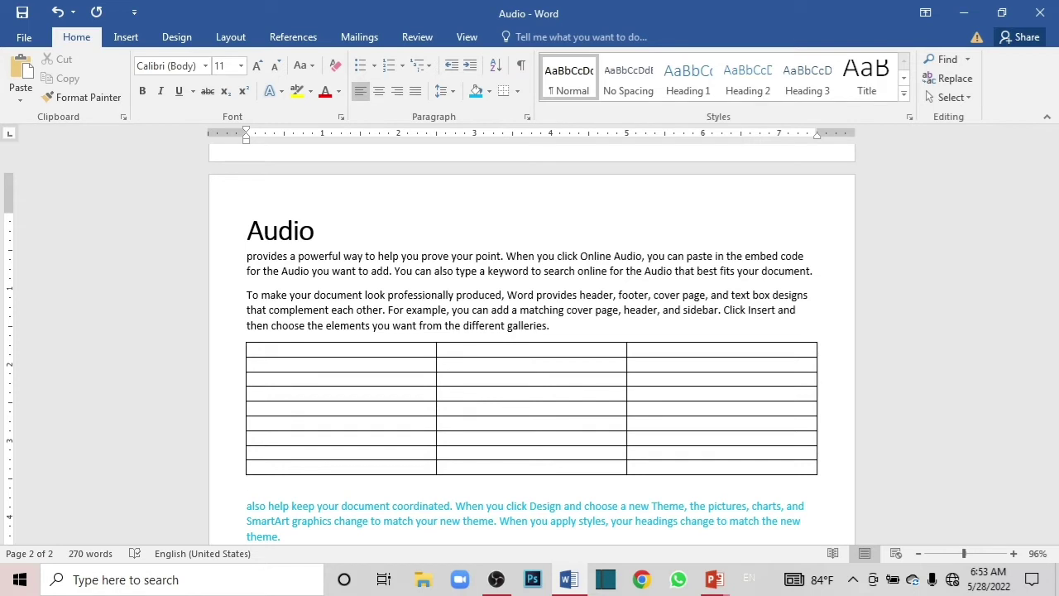
{"action": "left_click", "coordinate": [358, 348]}
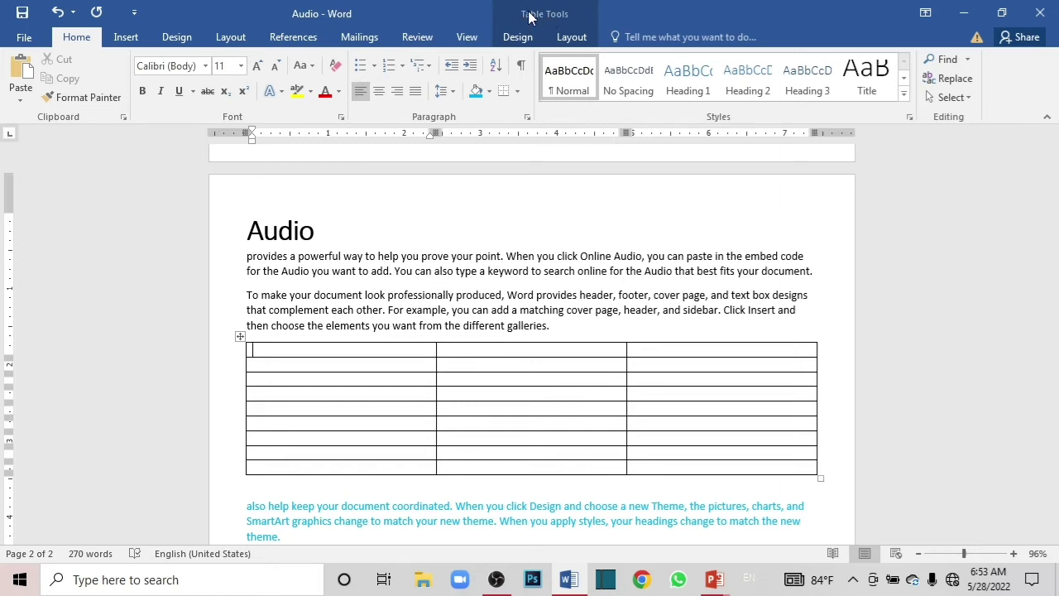
Toggle the Header Row option off and back on in Table Tools Design
{"action": "left_click", "coordinate": [529, 17]}
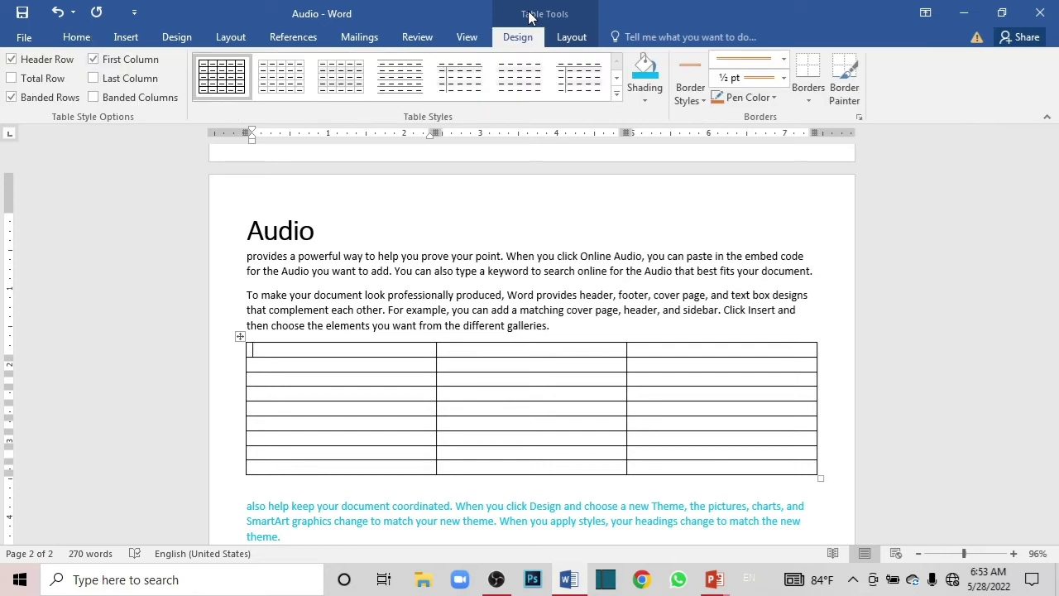
{"action": "left_click", "coordinate": [569, 38]}
{"action": "left_click", "coordinate": [518, 40]}
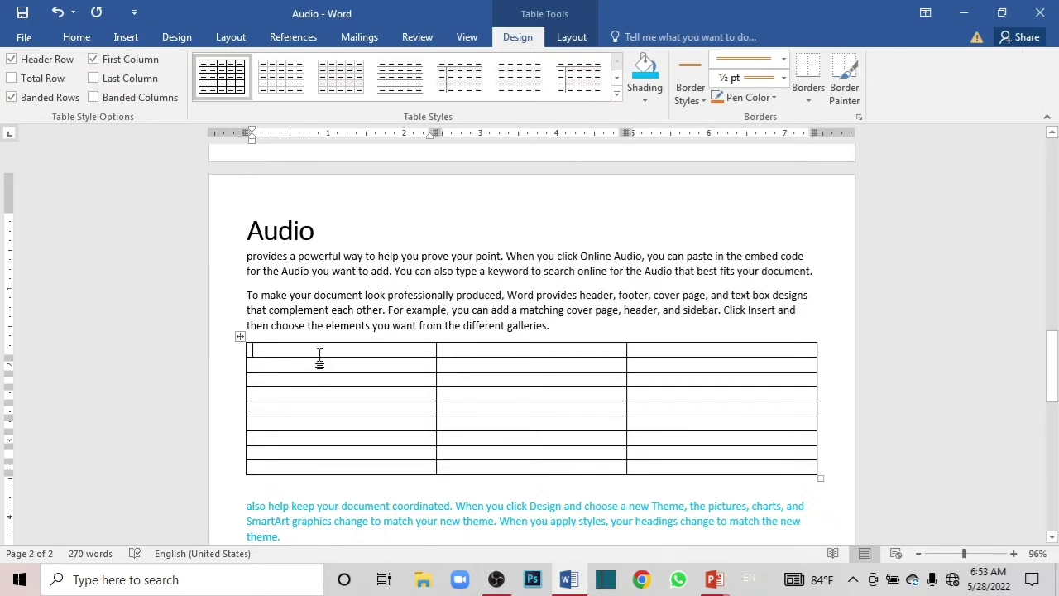
{"action": "left_click", "coordinate": [12, 60]}
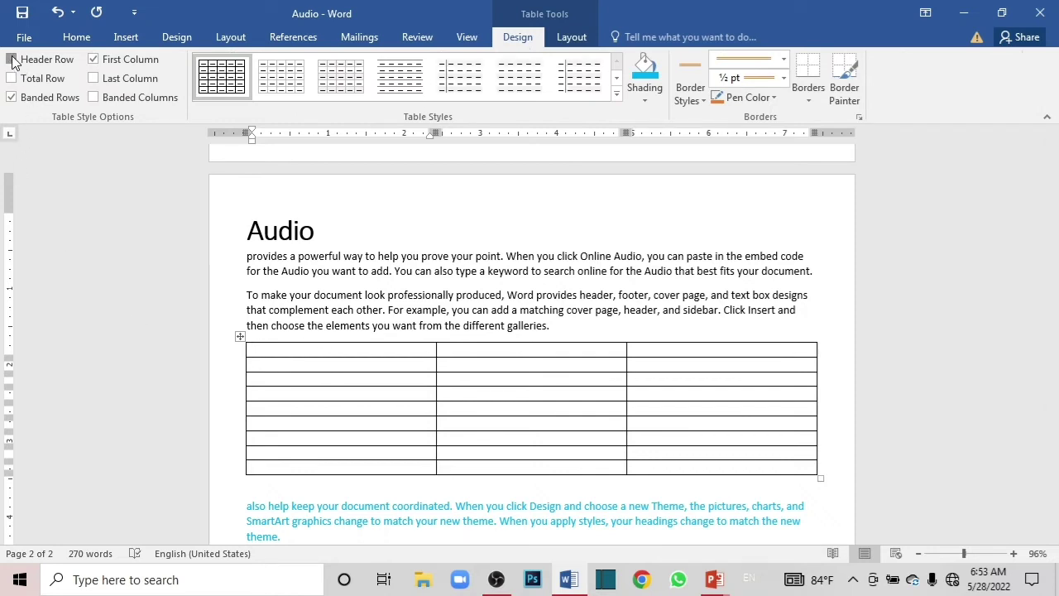
{"action": "left_click", "coordinate": [12, 60]}
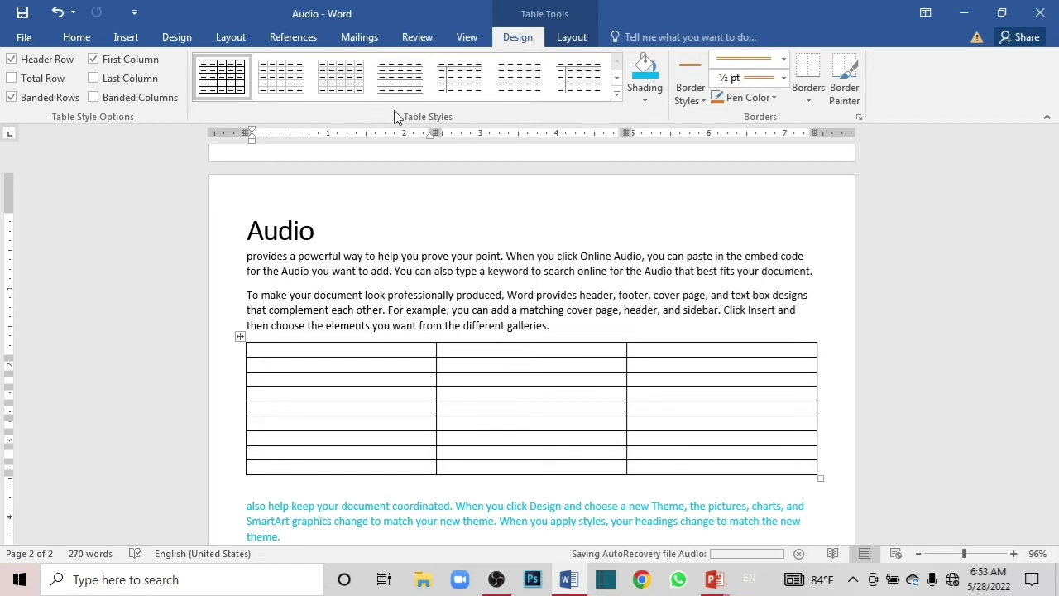
Apply the blue Grid Table 5 Dark style to the table
{"action": "left_click", "coordinate": [616, 93]}
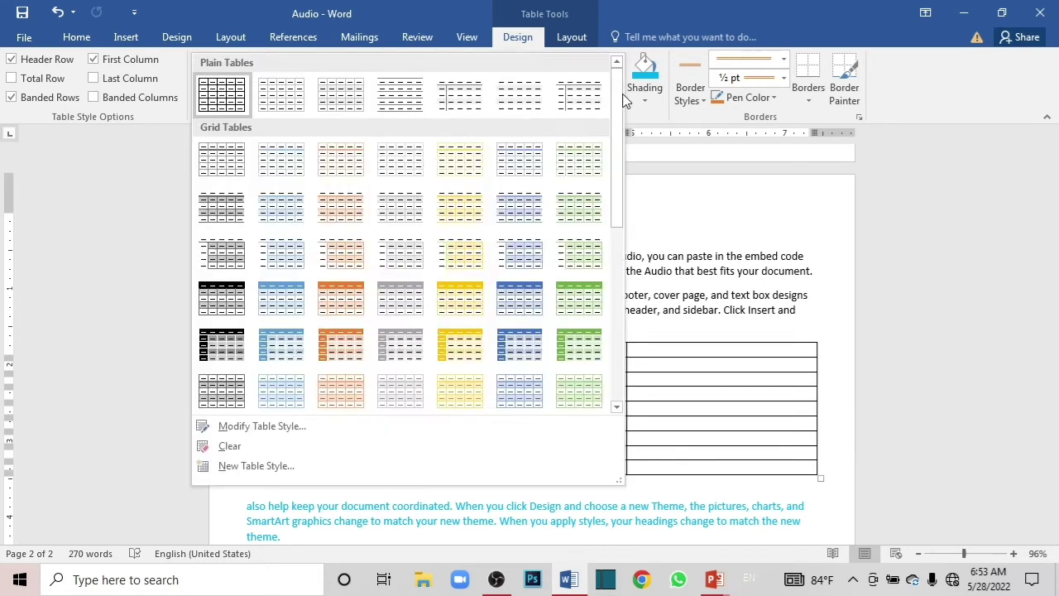
{"action": "left_click", "coordinate": [452, 110]}
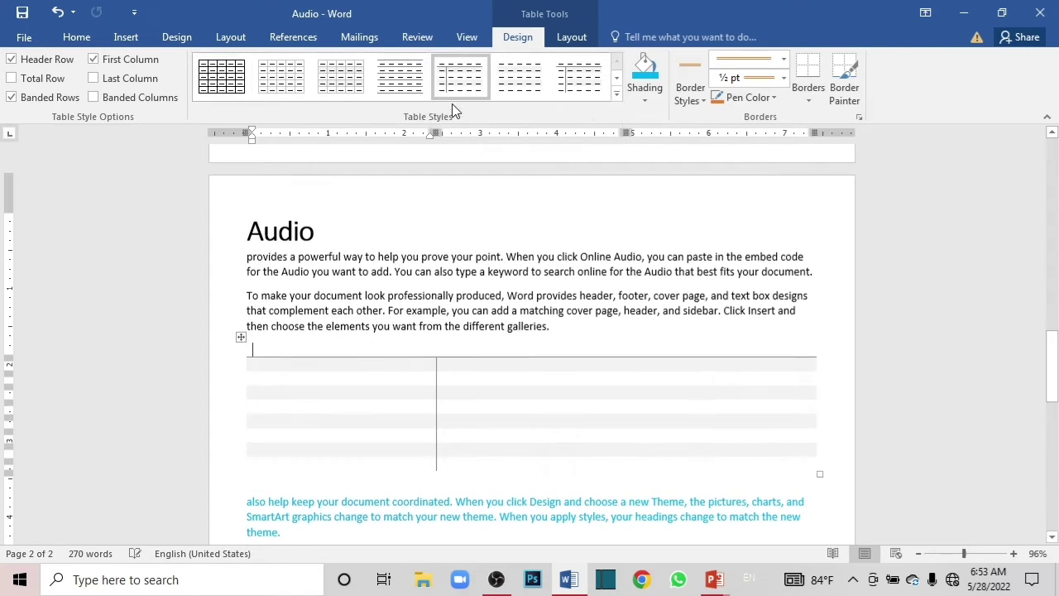
{"action": "left_click", "coordinate": [616, 99]}
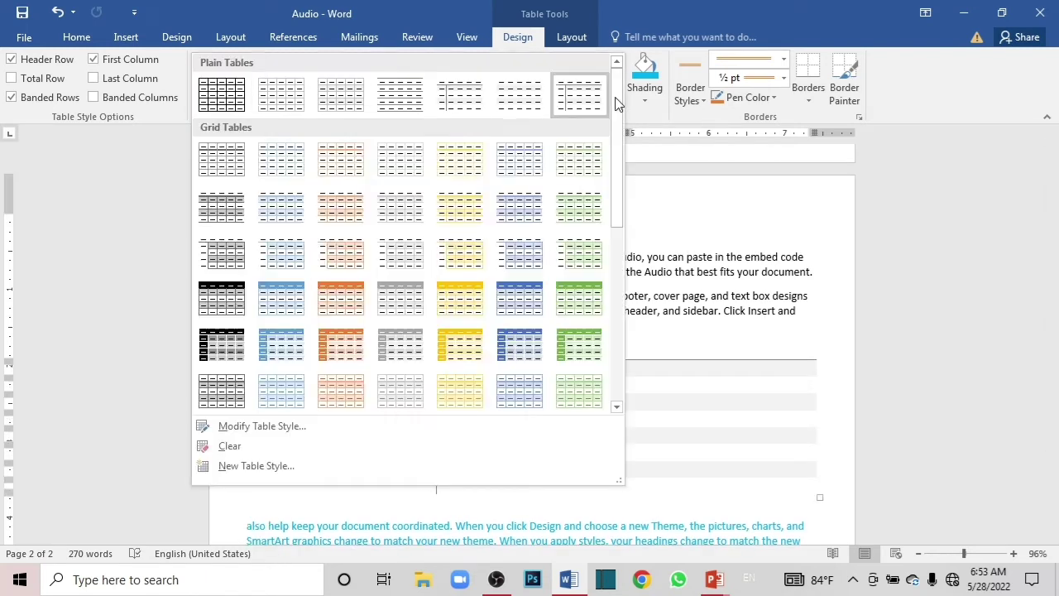
{"action": "left_click", "coordinate": [280, 358]}
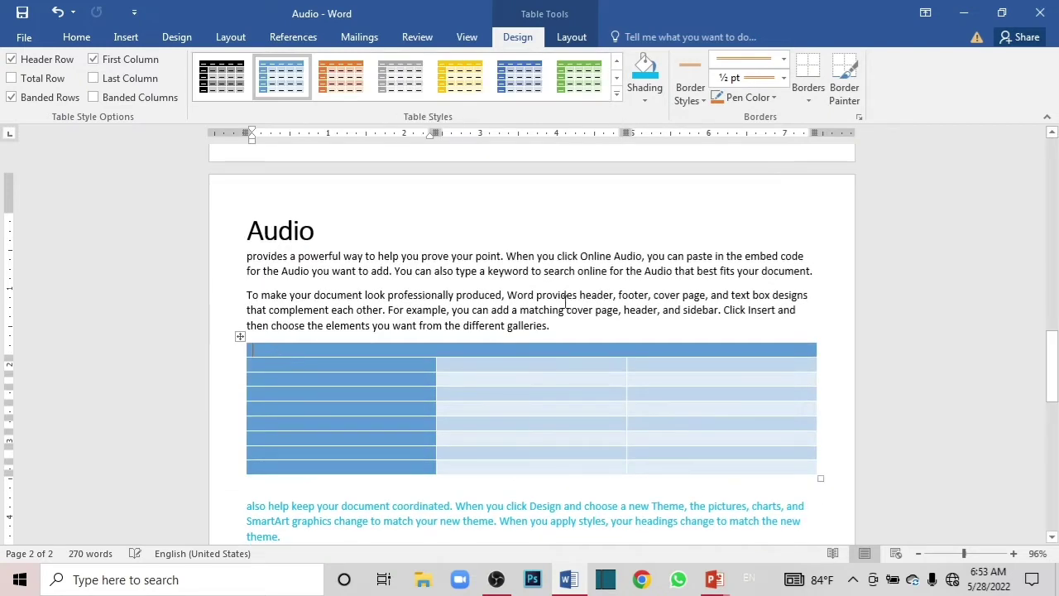
{"action": "left_click", "coordinate": [617, 100]}
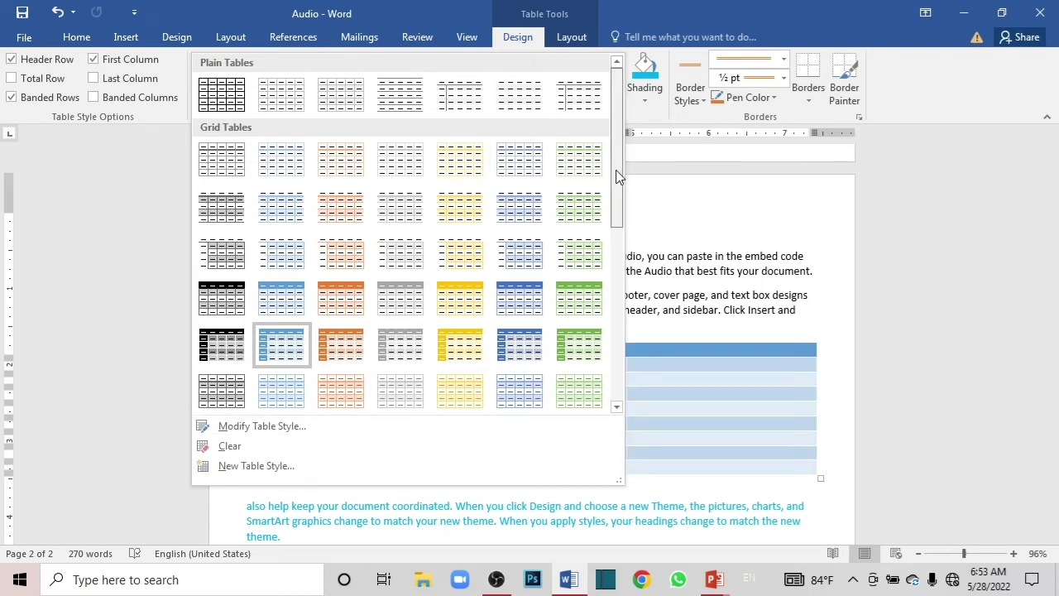
{"action": "left_click_drag", "start_coordinate": [620, 173], "coordinate": [608, 406]}
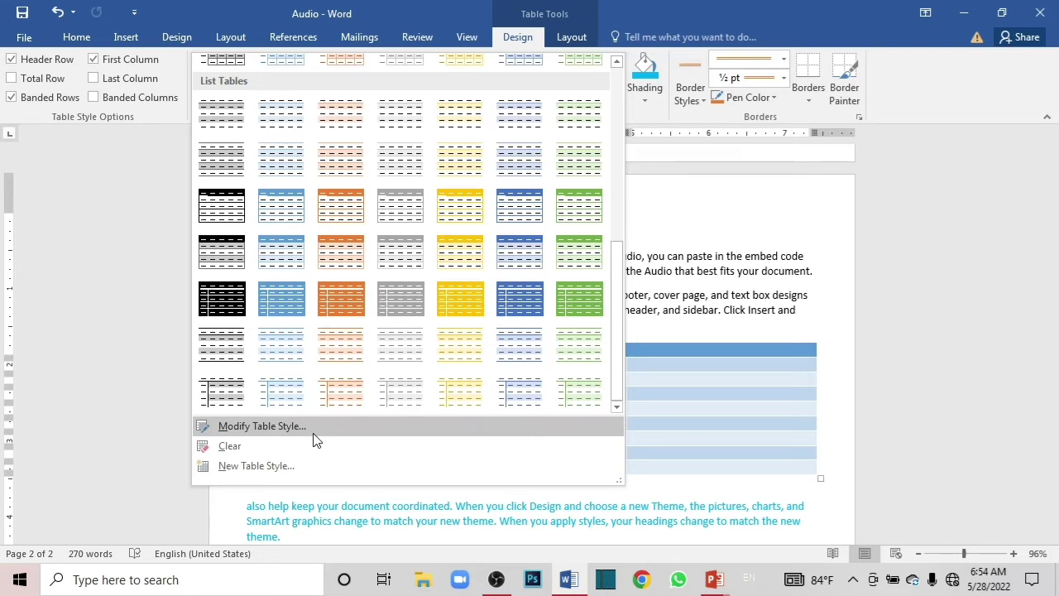
Modify the table style's font to PerryGothic 24 pt, not bold
{"action": "left_click", "coordinate": [261, 426]}
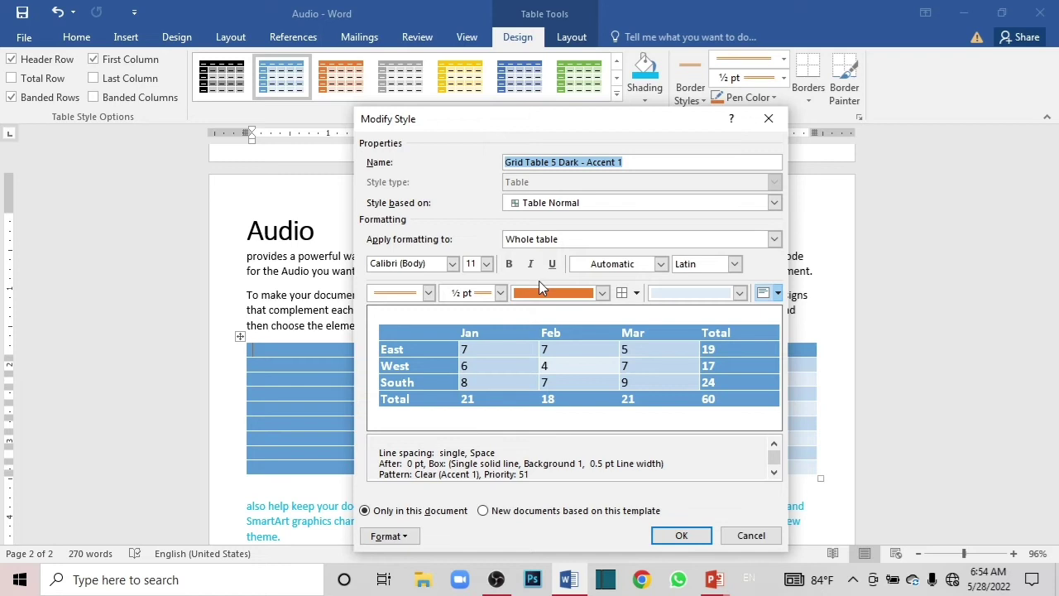
{"action": "left_click", "coordinate": [629, 162]}
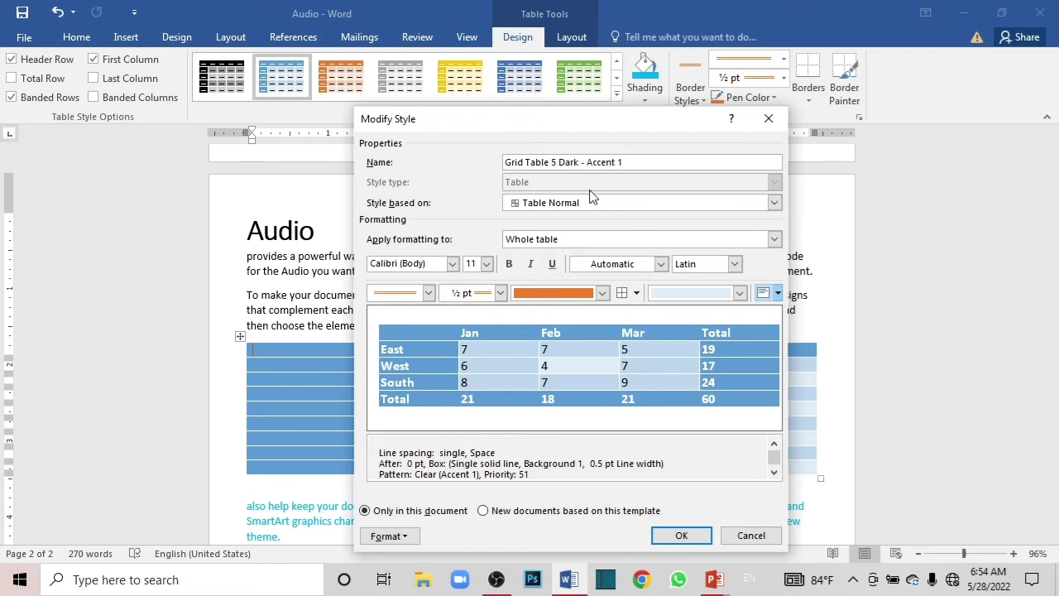
{"action": "left_click", "coordinate": [453, 264]}
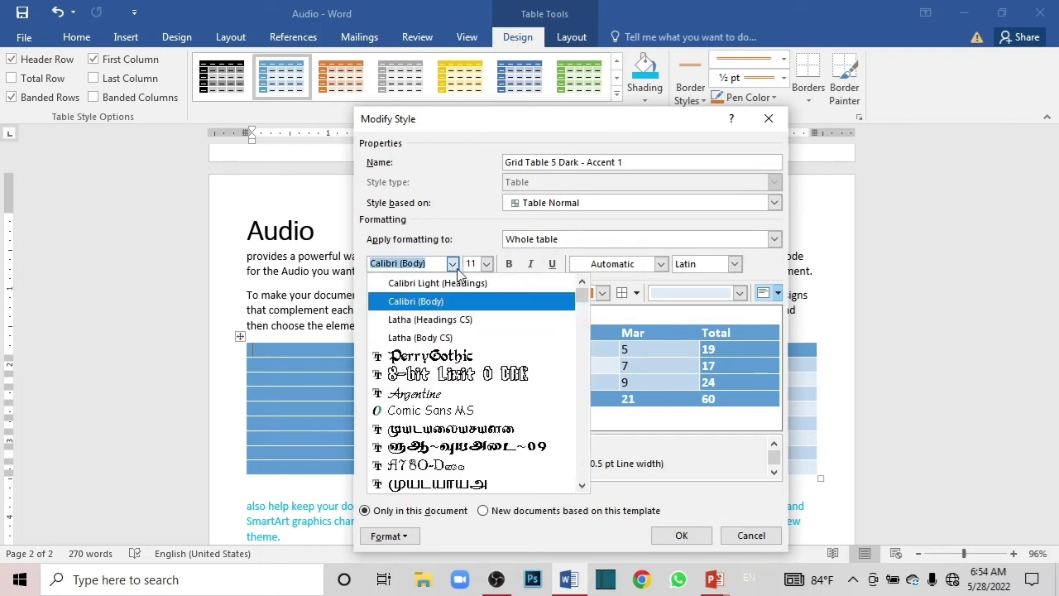
{"action": "left_click", "coordinate": [448, 358]}
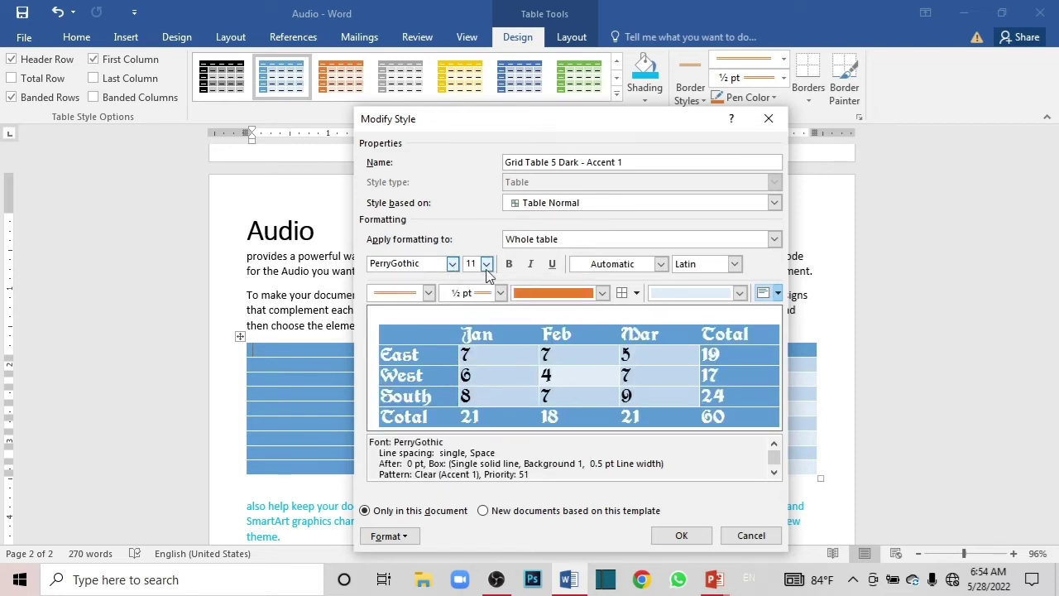
{"action": "left_click", "coordinate": [486, 265]}
{"action": "scroll", "coordinate": [484, 339], "scroll_direction": "down", "scroll_amount": 2}
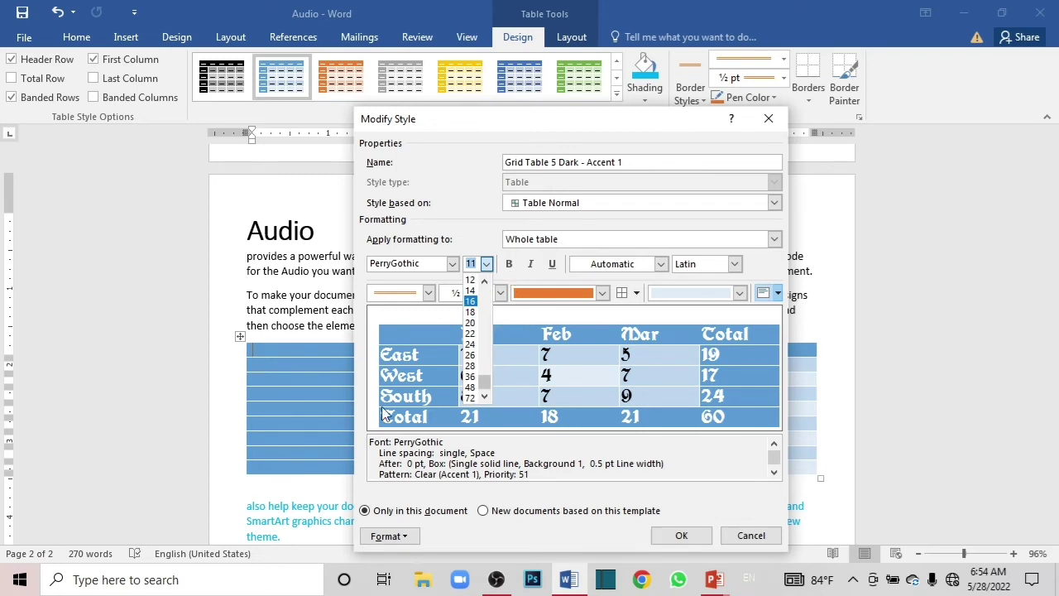
{"action": "left_click", "coordinate": [469, 344]}
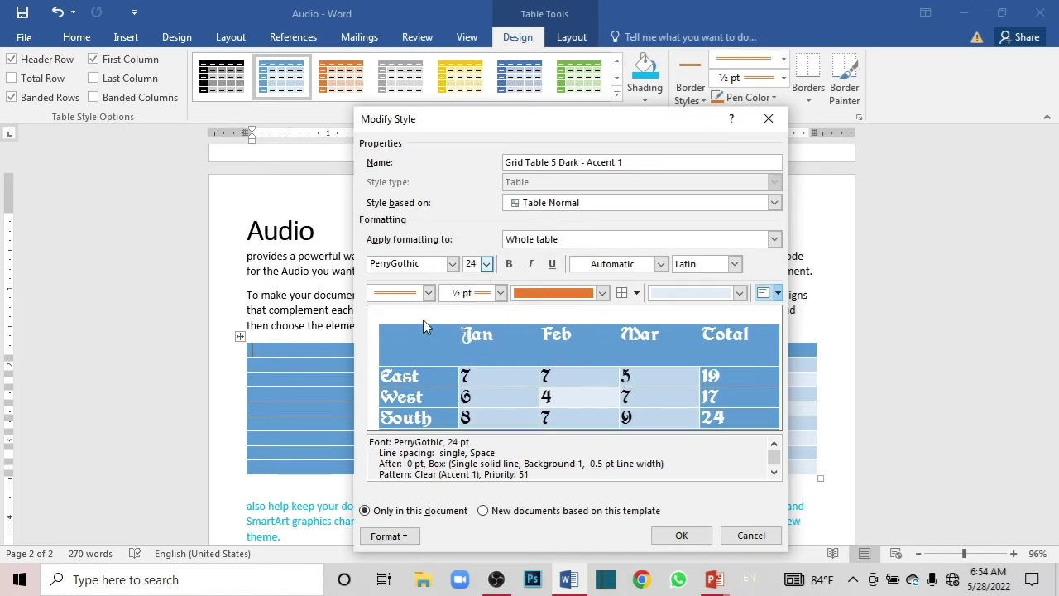
{"action": "left_click", "coordinate": [509, 263]}
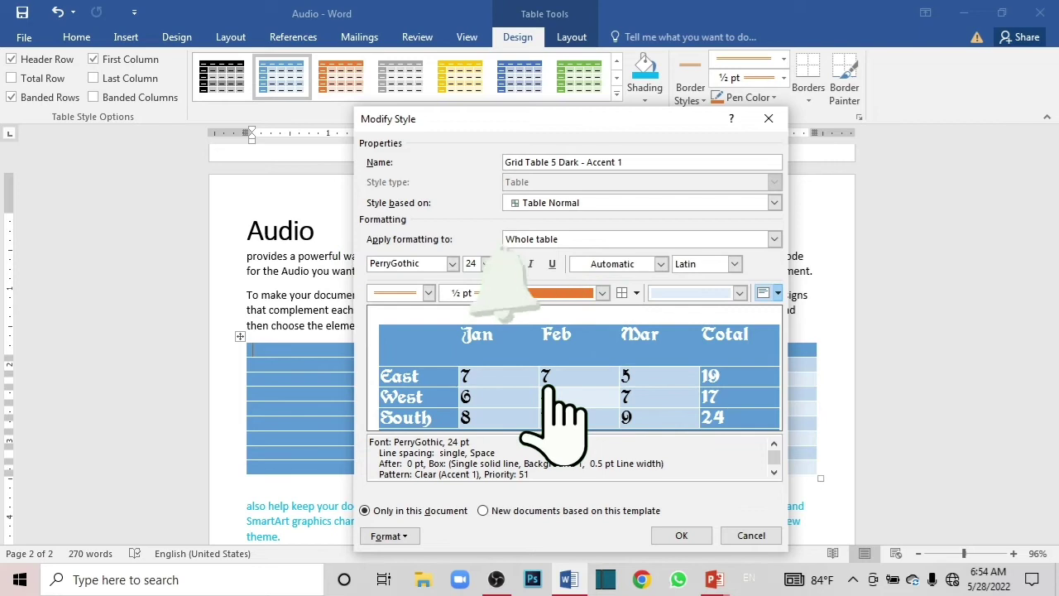
{"action": "left_click", "coordinate": [509, 263]}
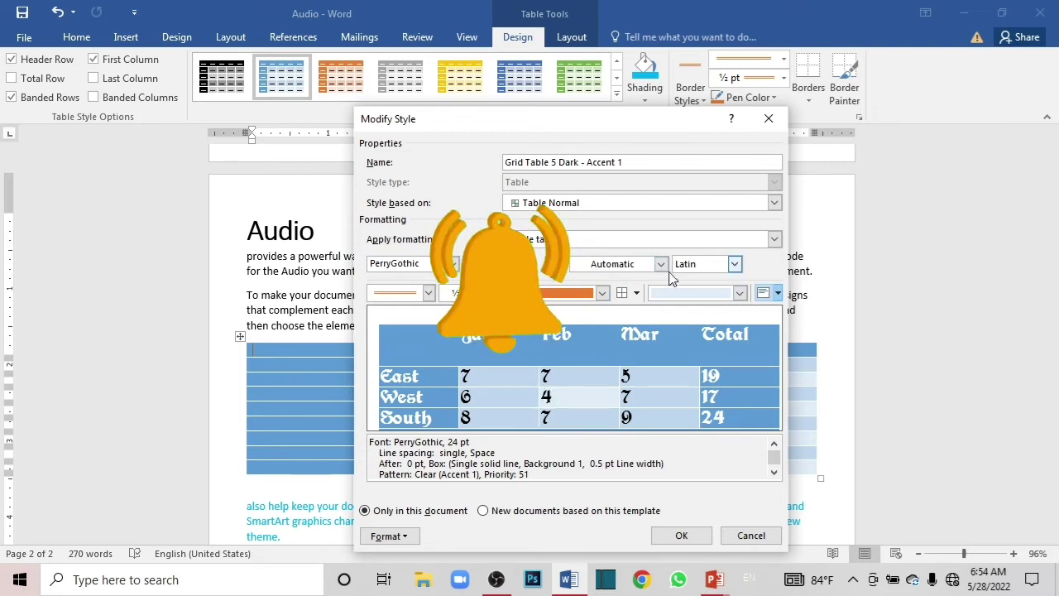
Set the style's borders to a red 3 pt thick-thin line
{"action": "left_click", "coordinate": [429, 294]}
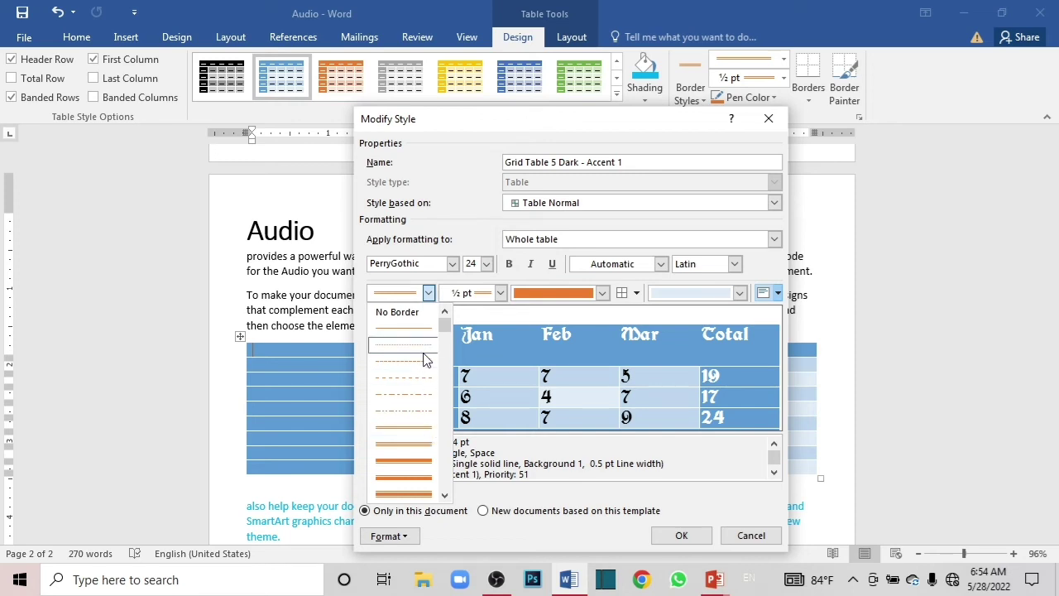
{"action": "left_click", "coordinate": [425, 345]}
{"action": "left_click", "coordinate": [428, 295]}
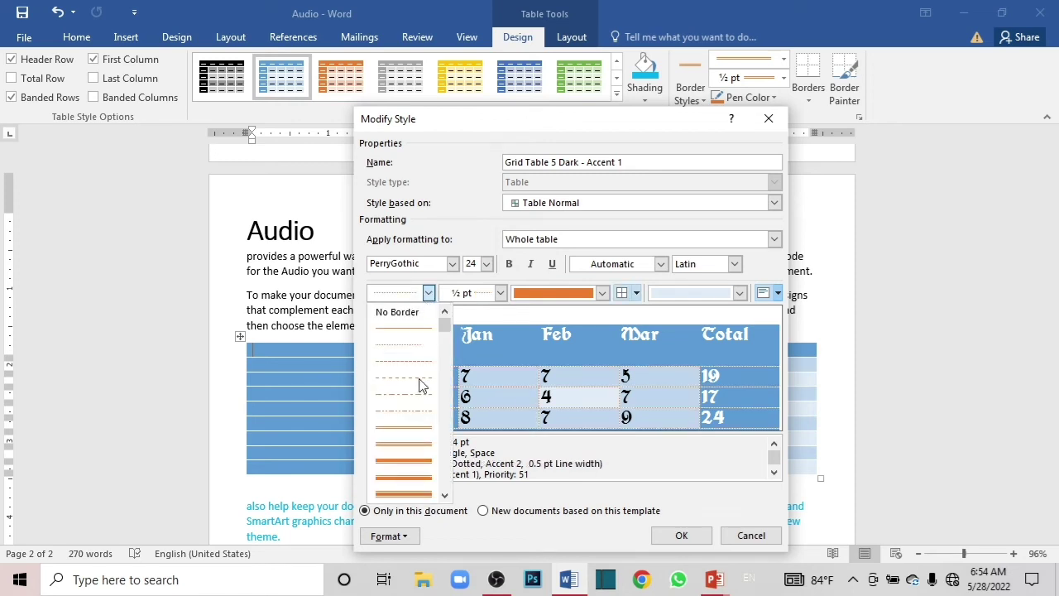
{"action": "left_click", "coordinate": [413, 473]}
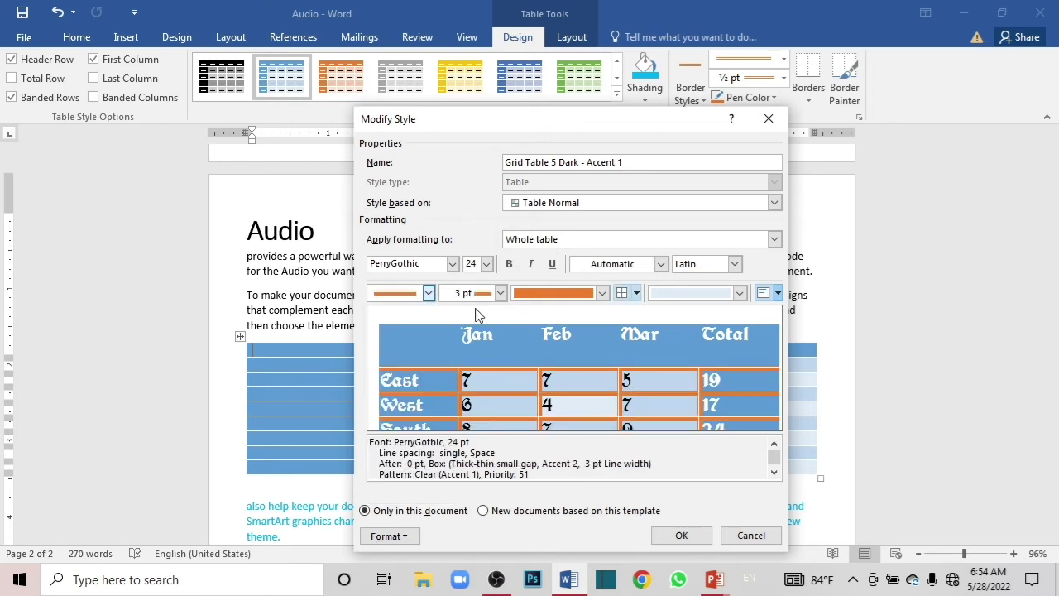
{"action": "left_click", "coordinate": [499, 293]}
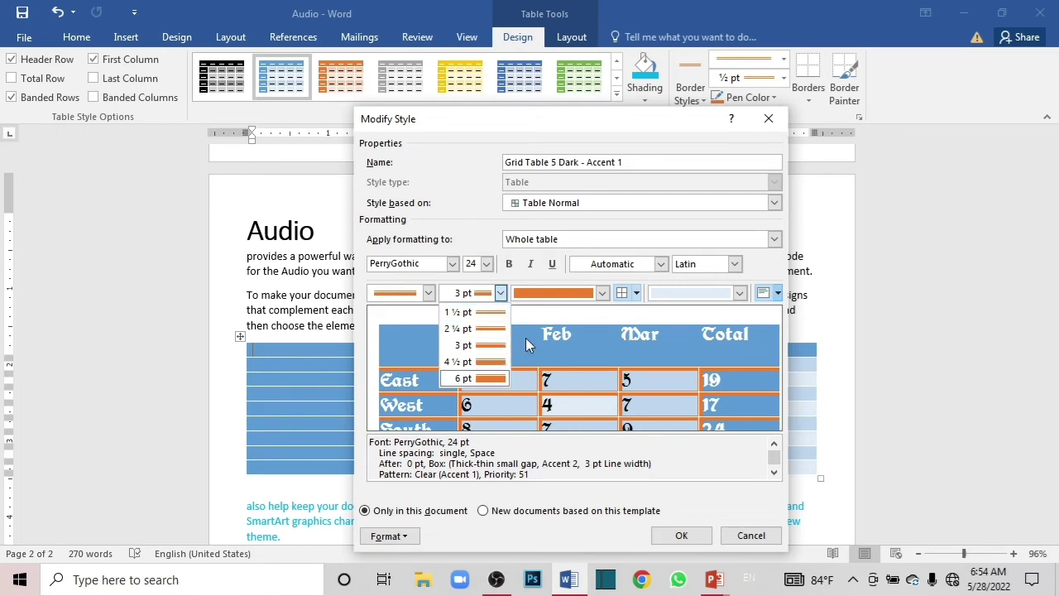
{"action": "left_click", "coordinate": [601, 292]}
{"action": "left_click", "coordinate": [601, 292]}
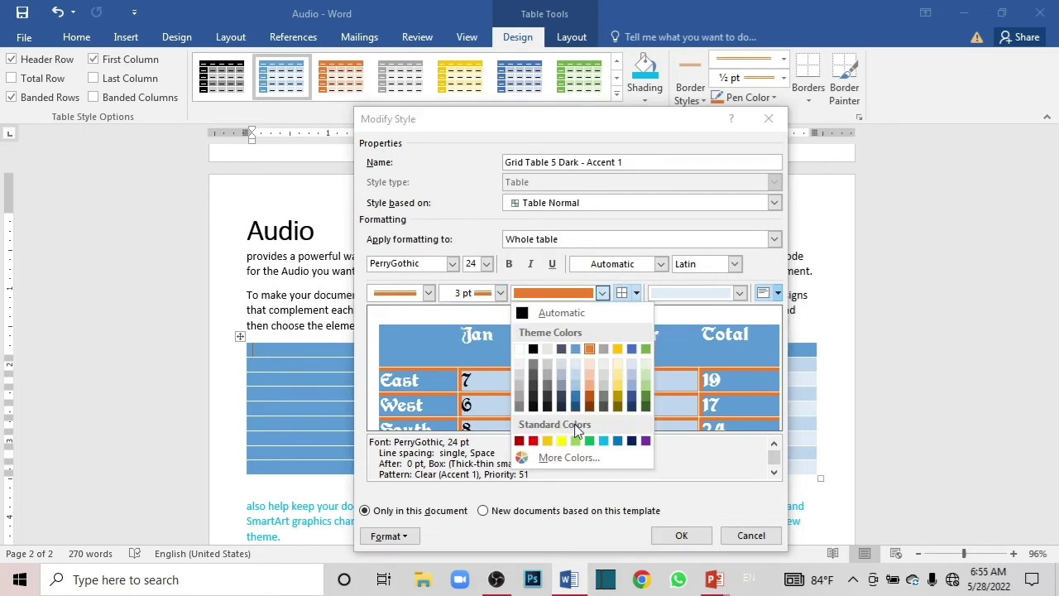
{"action": "left_click", "coordinate": [534, 440]}
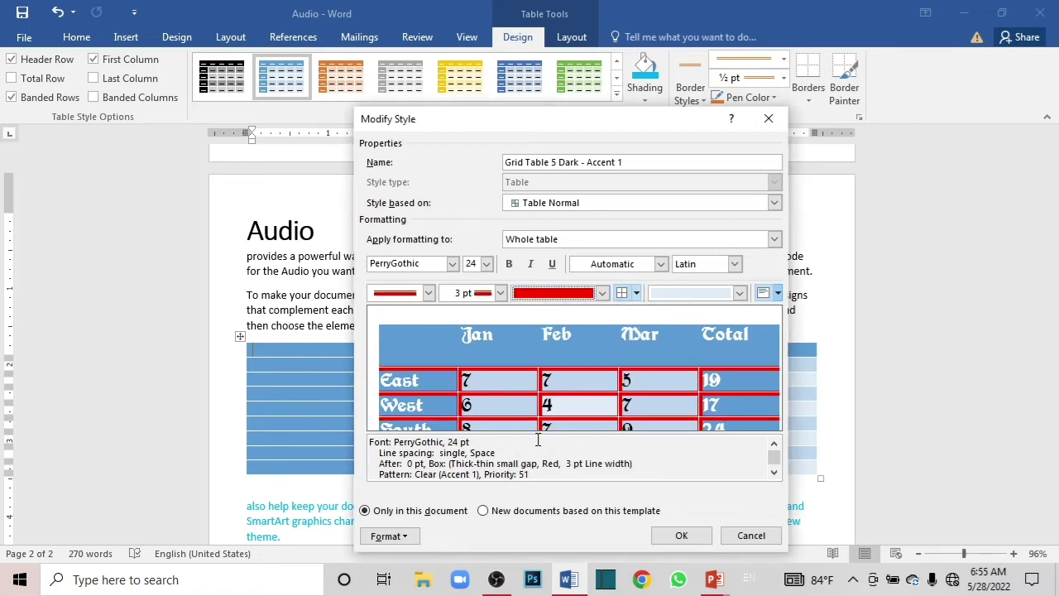
Shade the style's cells light grey and apply the modified style
{"action": "left_click", "coordinate": [691, 293]}
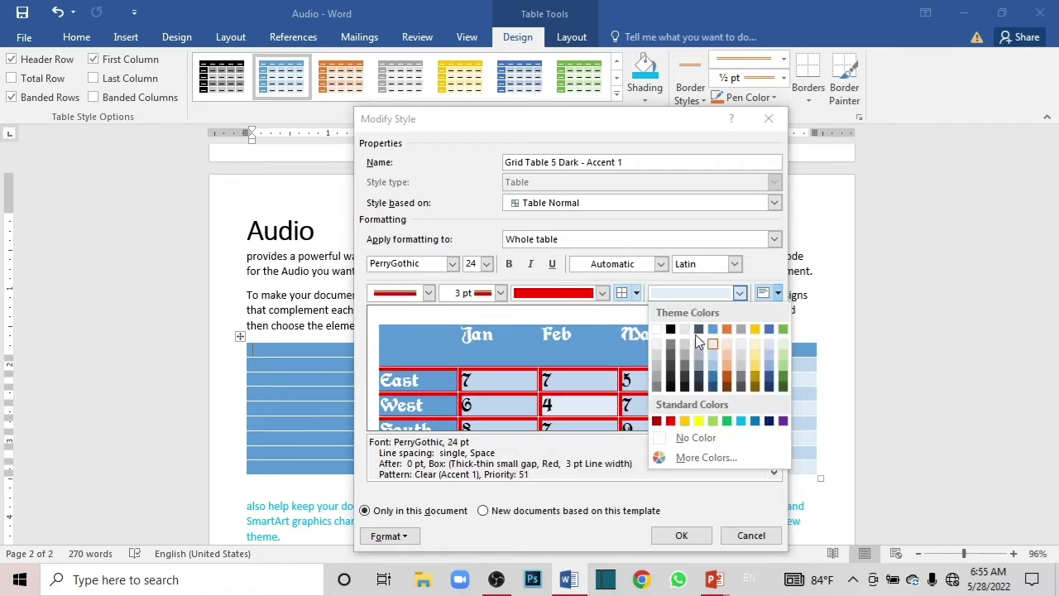
{"action": "left_click", "coordinate": [686, 330]}
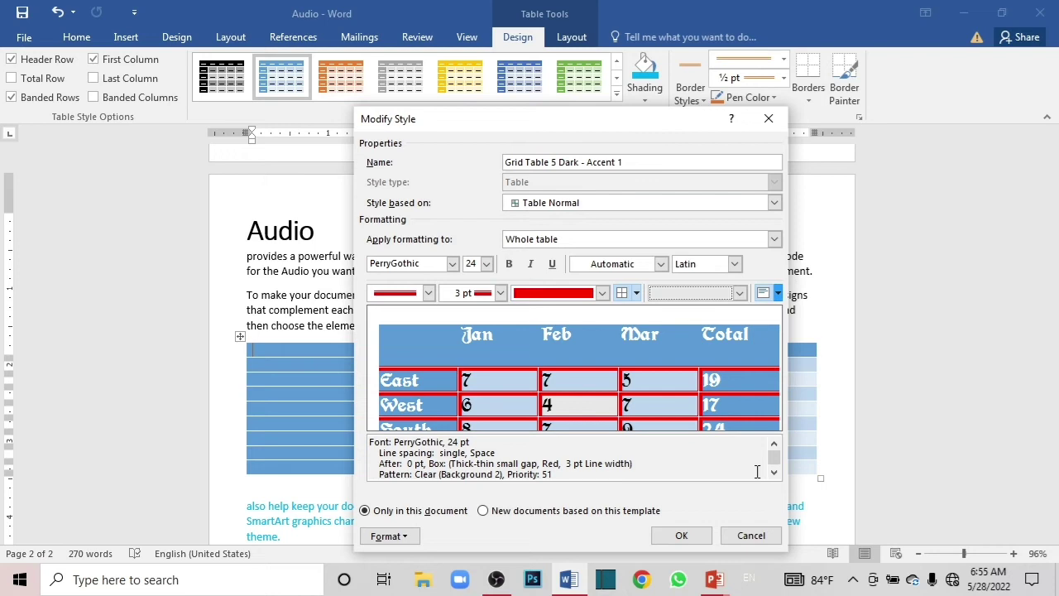
{"action": "left_click", "coordinate": [681, 536]}
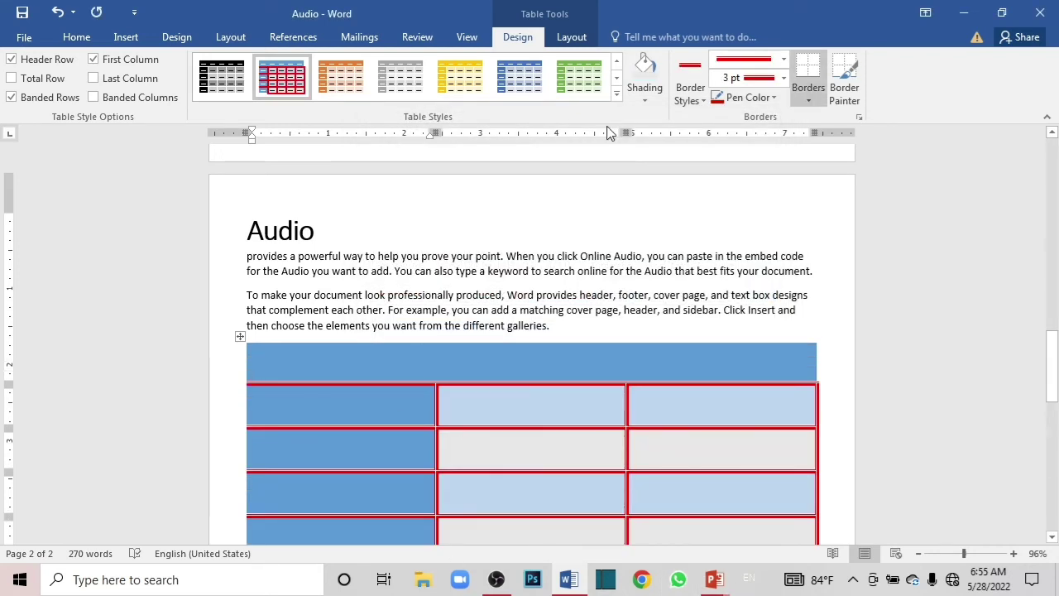
Clear the table's style formatting, then reopen the Table Styles gallery
{"action": "left_click", "coordinate": [616, 94]}
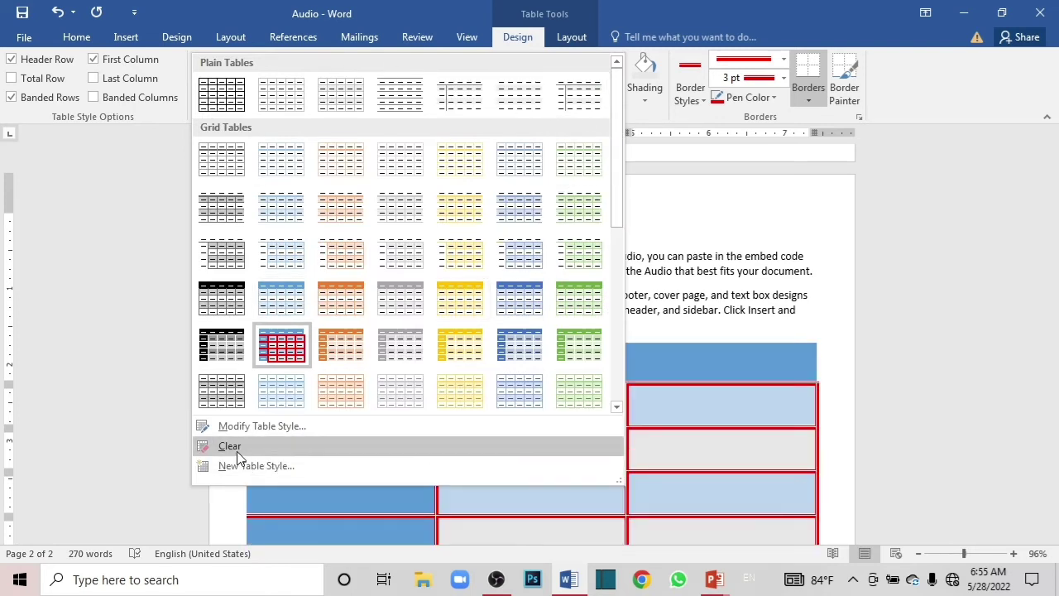
{"action": "left_click", "coordinate": [237, 451]}
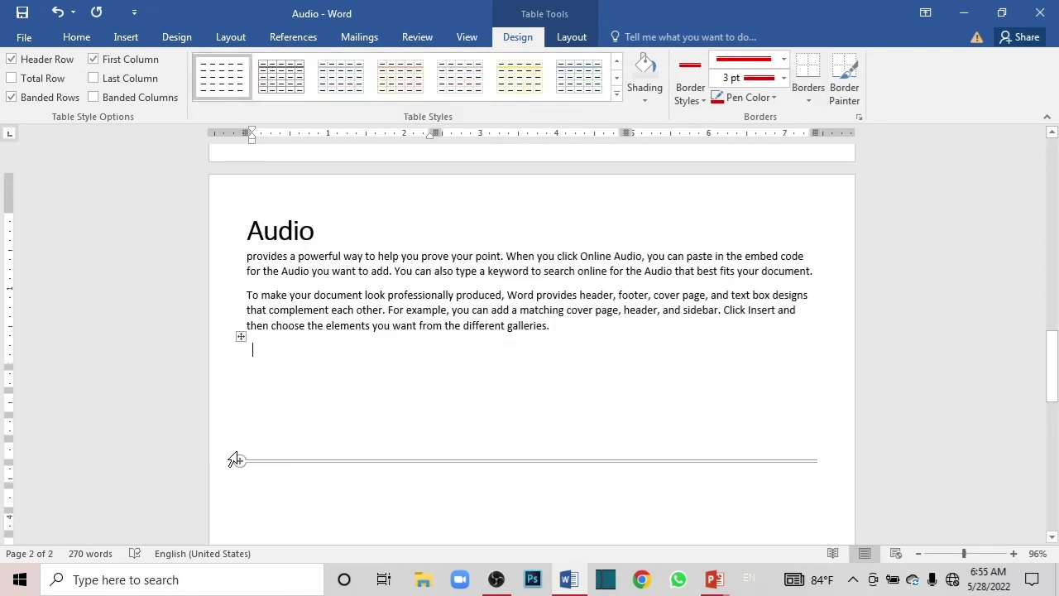
{"action": "left_click", "coordinate": [617, 94]}
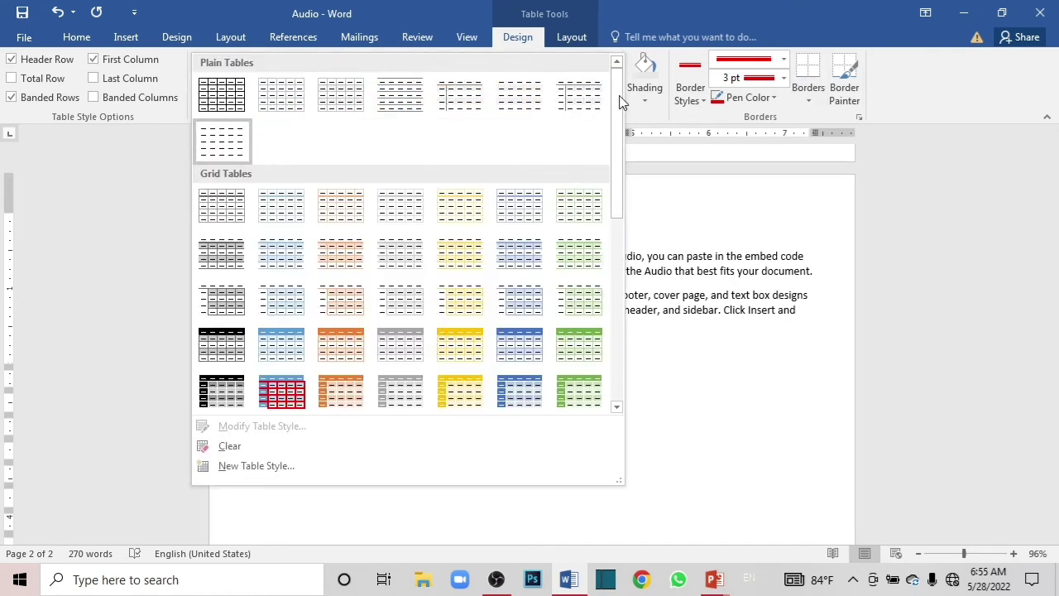
Create a new table style named Style1 with its default settings
{"action": "left_click", "coordinate": [307, 470]}
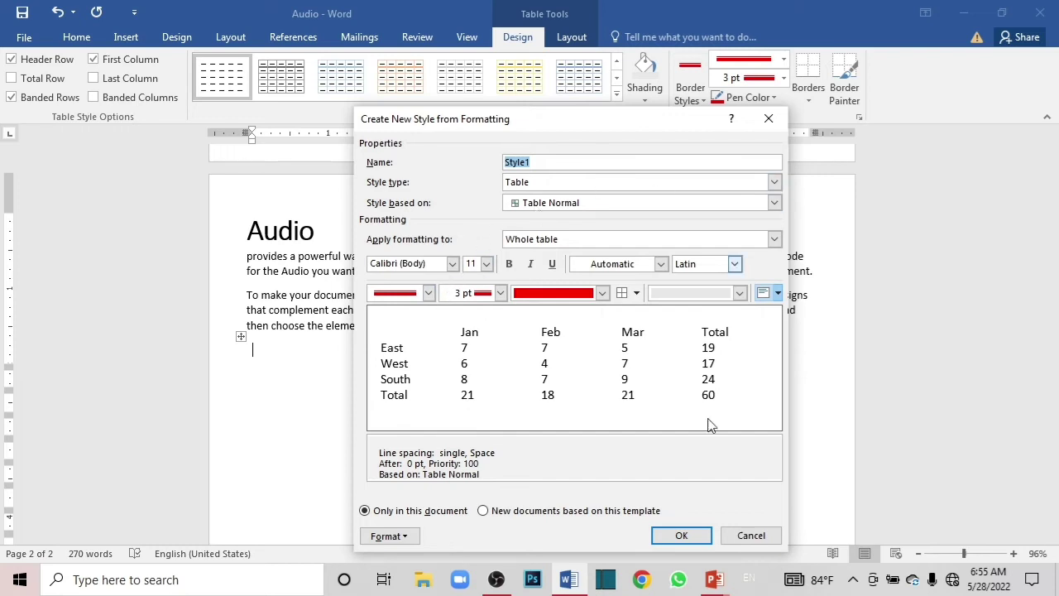
{"action": "left_click", "coordinate": [681, 536]}
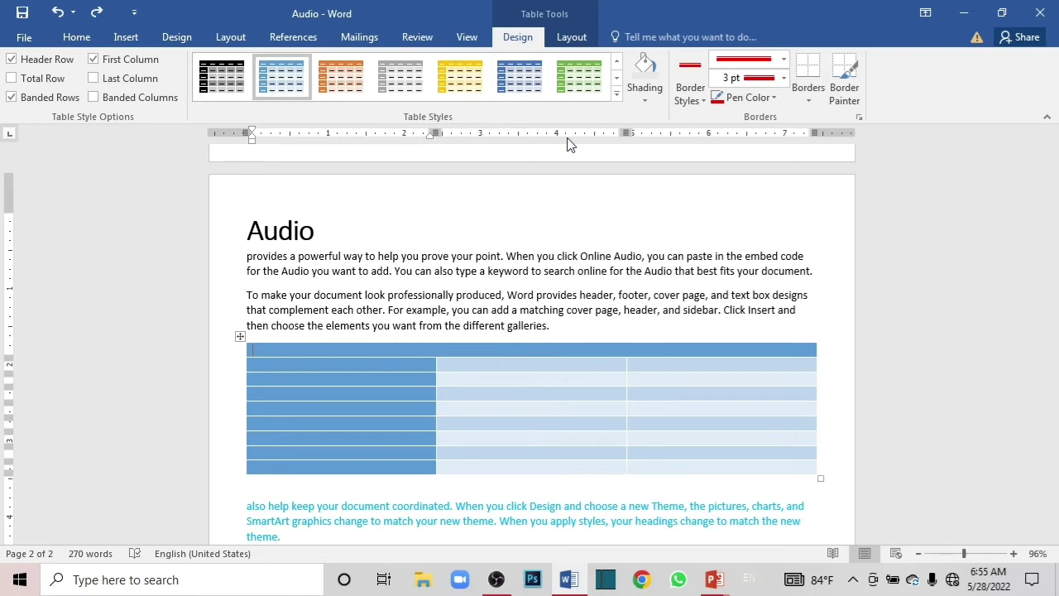
{"action": "left_click", "coordinate": [650, 109]}
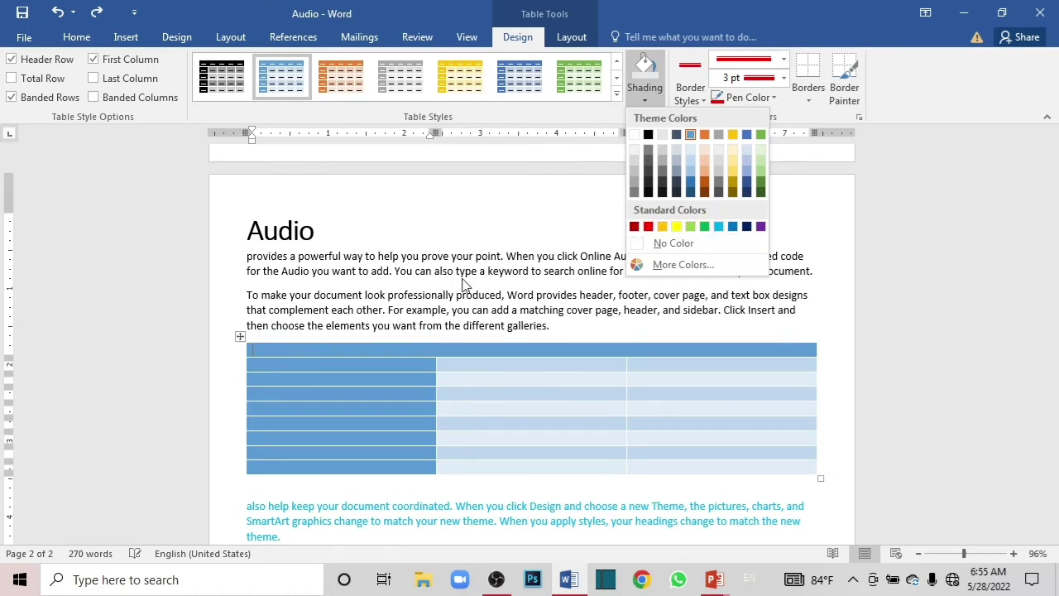
{"action": "left_click", "coordinate": [397, 377]}
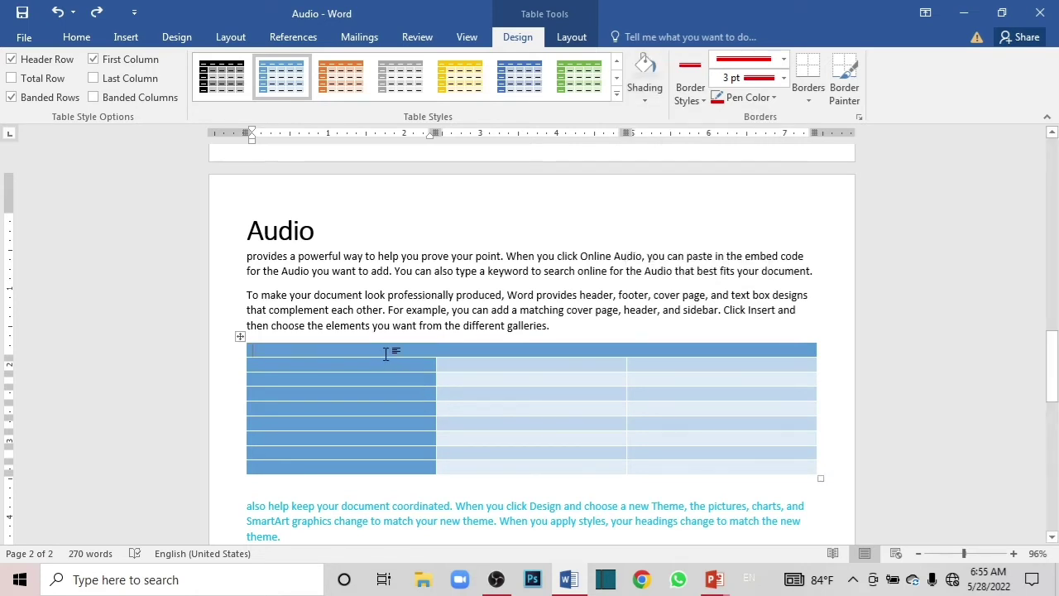
Select the table's header row and shade it red
{"action": "left_click_drag", "start_coordinate": [386, 353], "coordinate": [717, 346]}
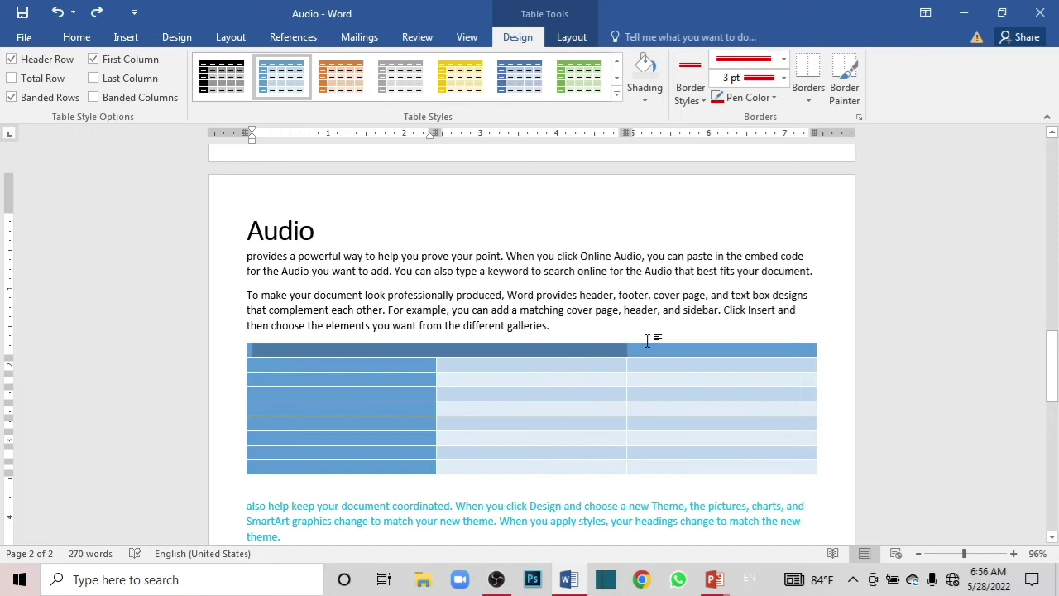
{"action": "left_click", "coordinate": [655, 97]}
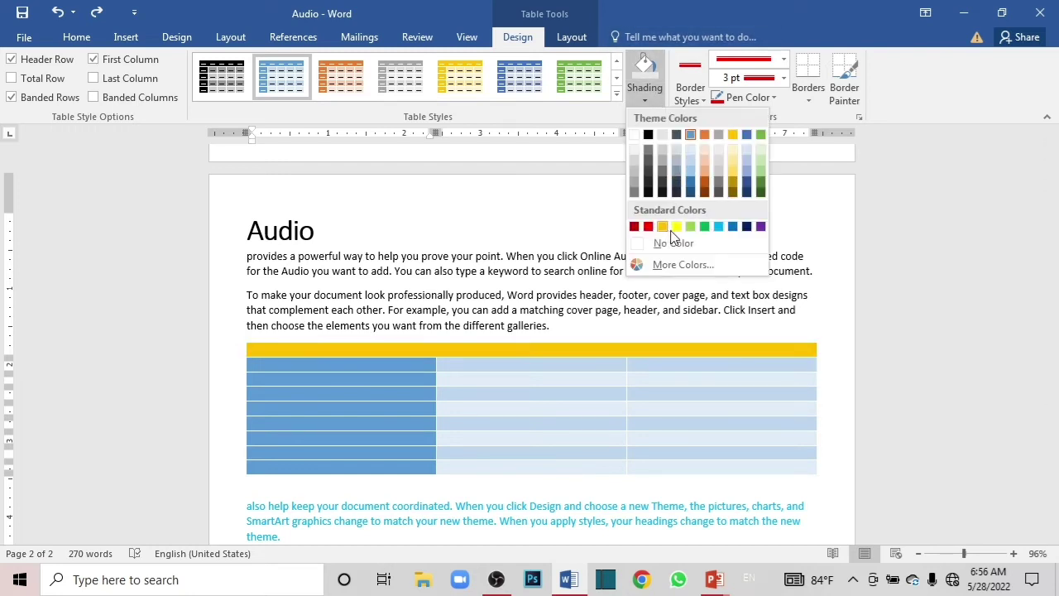
{"action": "left_click", "coordinate": [648, 230]}
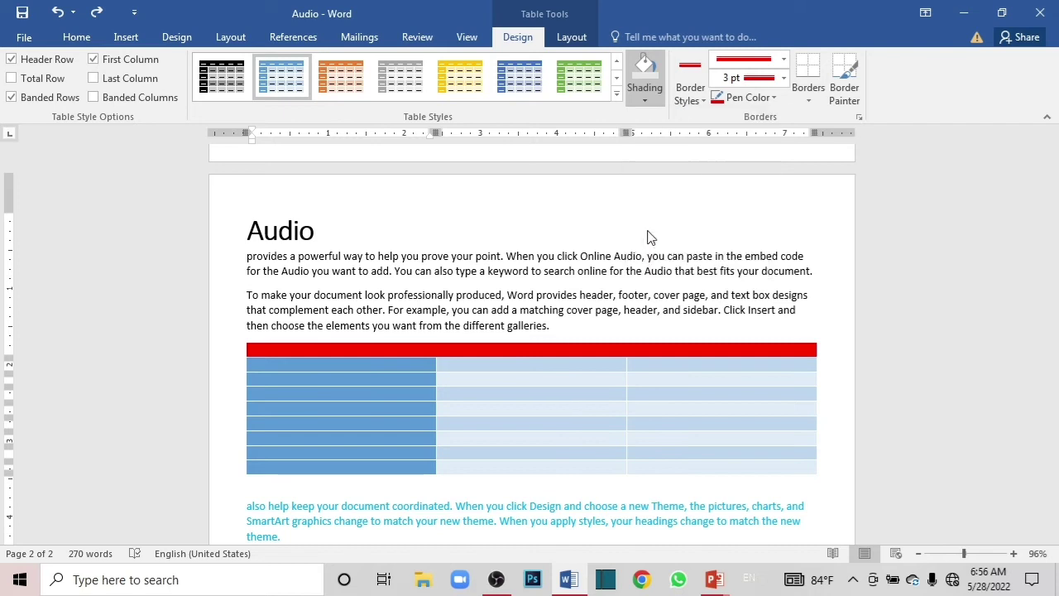
{"action": "left_click", "coordinate": [571, 381]}
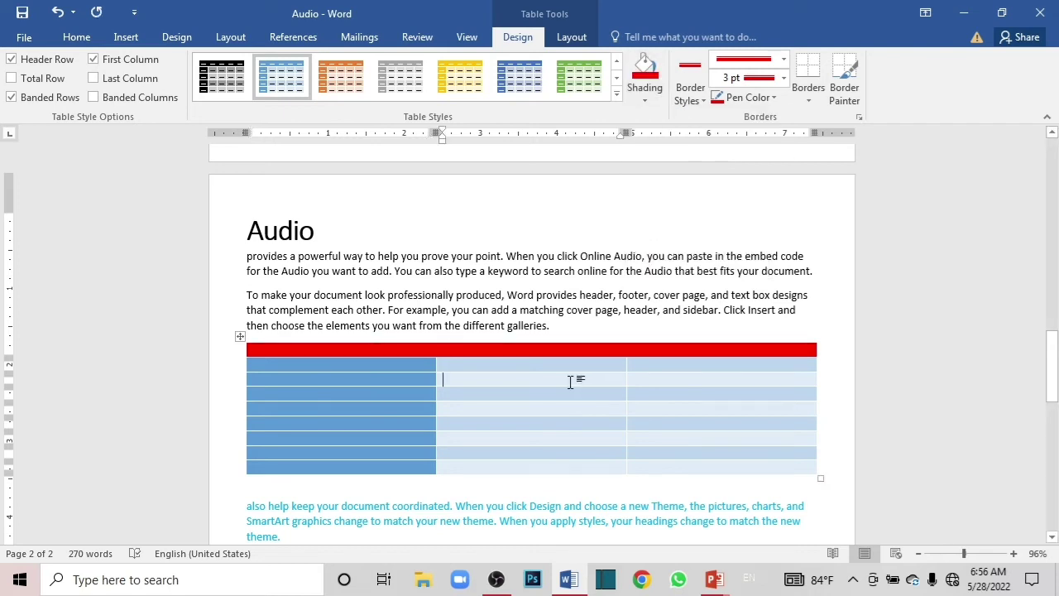
Turn on Border Painter with a thin ½ pt line and a dark pen colour
{"action": "left_click", "coordinate": [689, 83]}
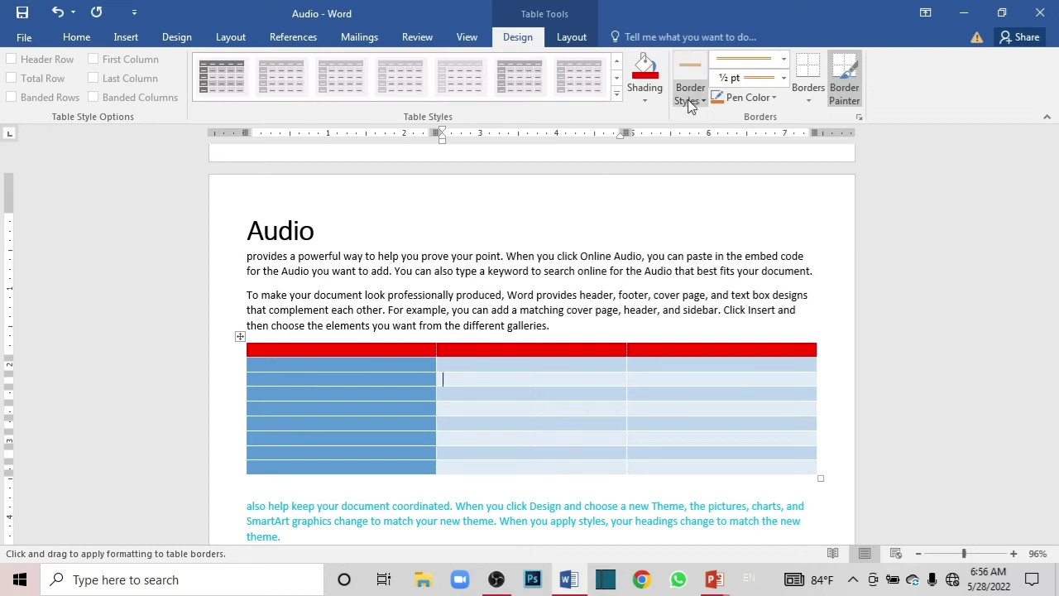
{"action": "left_click", "coordinate": [689, 101]}
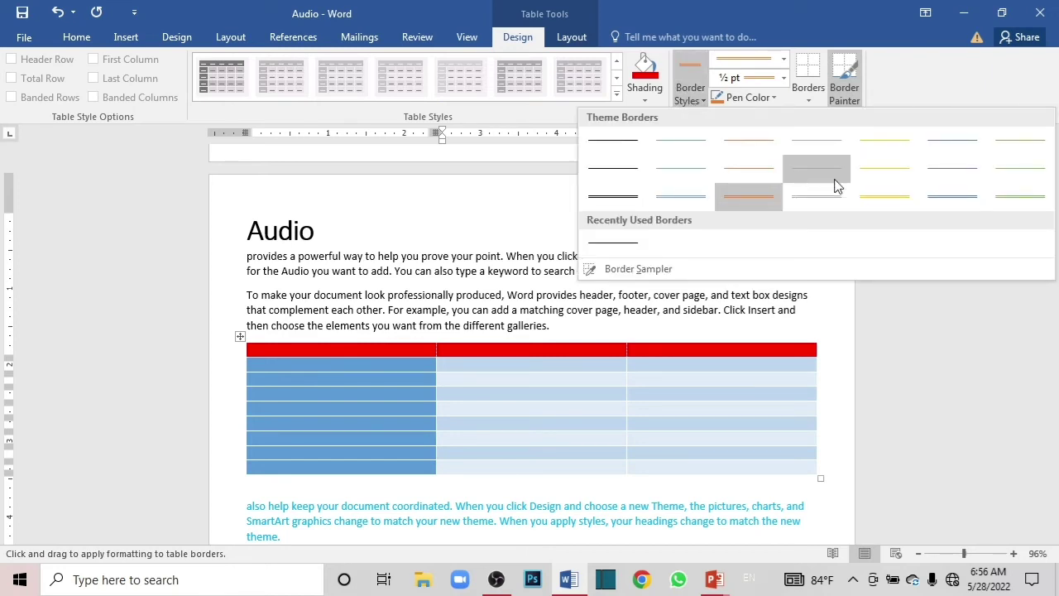
{"action": "left_click", "coordinate": [939, 207]}
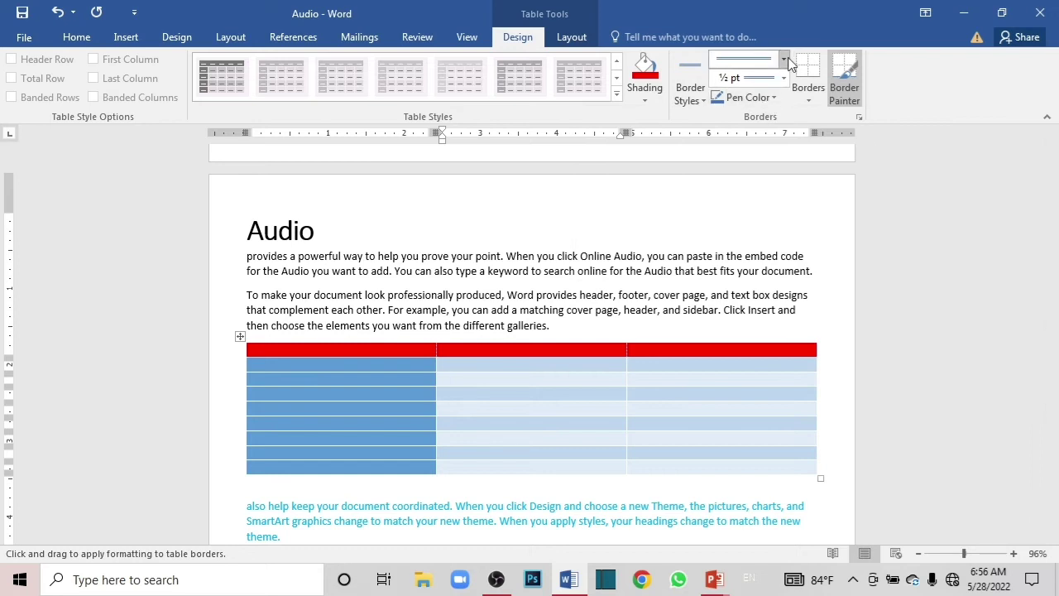
{"action": "left_click", "coordinate": [771, 97]}
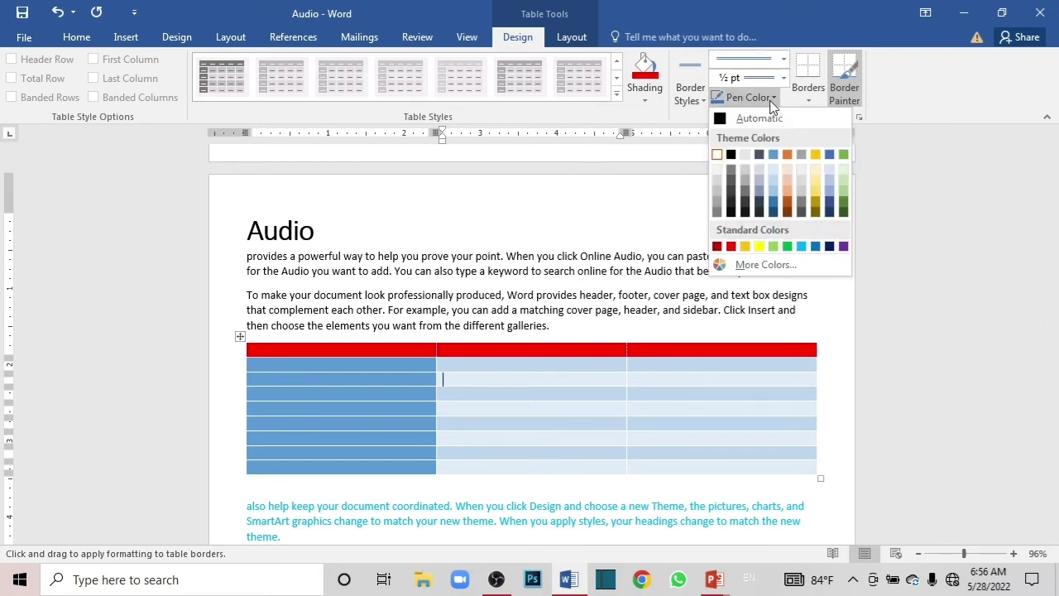
{"action": "left_click", "coordinate": [730, 212]}
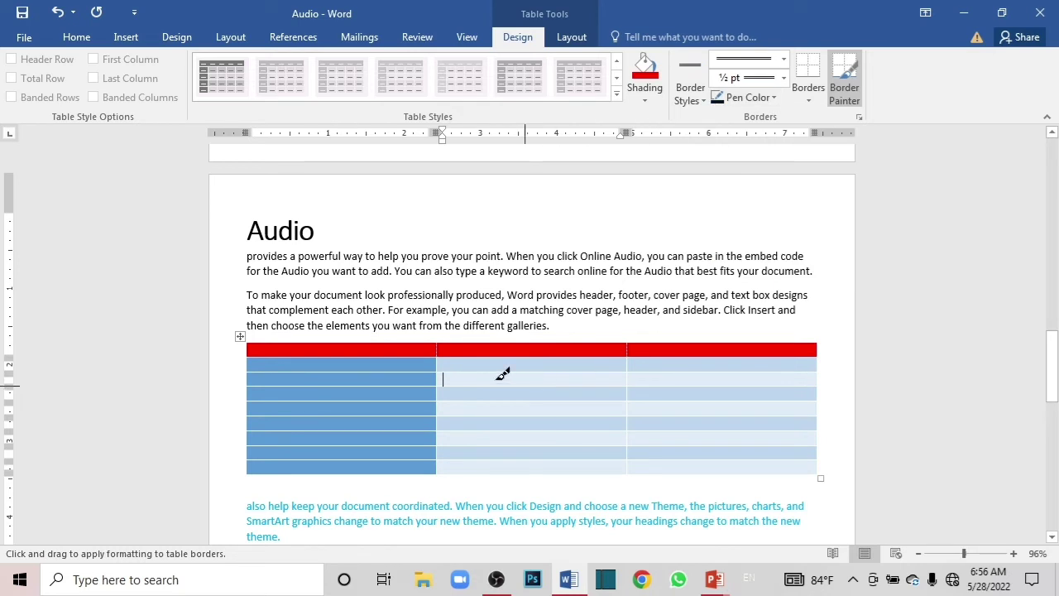
Paint dark vertical borders down both outer edges and the two column dividers
{"action": "left_click_drag", "start_coordinate": [439, 343], "coordinate": [438, 470]}
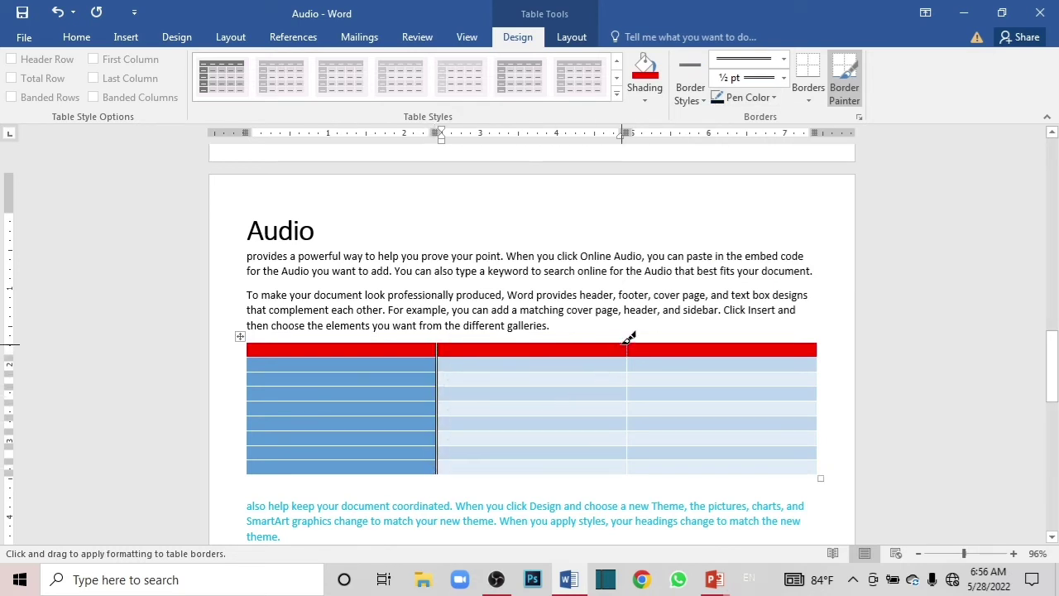
{"action": "left_click_drag", "start_coordinate": [627, 341], "coordinate": [626, 453]}
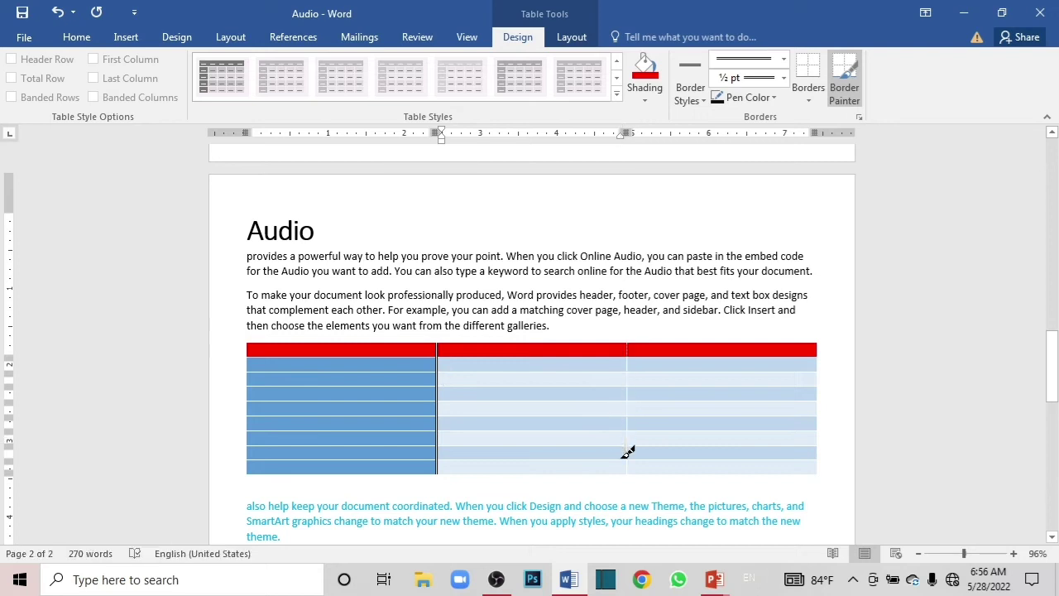
{"action": "left_click_drag", "start_coordinate": [817, 343], "coordinate": [823, 470]}
{"action": "left_click_drag", "start_coordinate": [251, 341], "coordinate": [257, 472]}
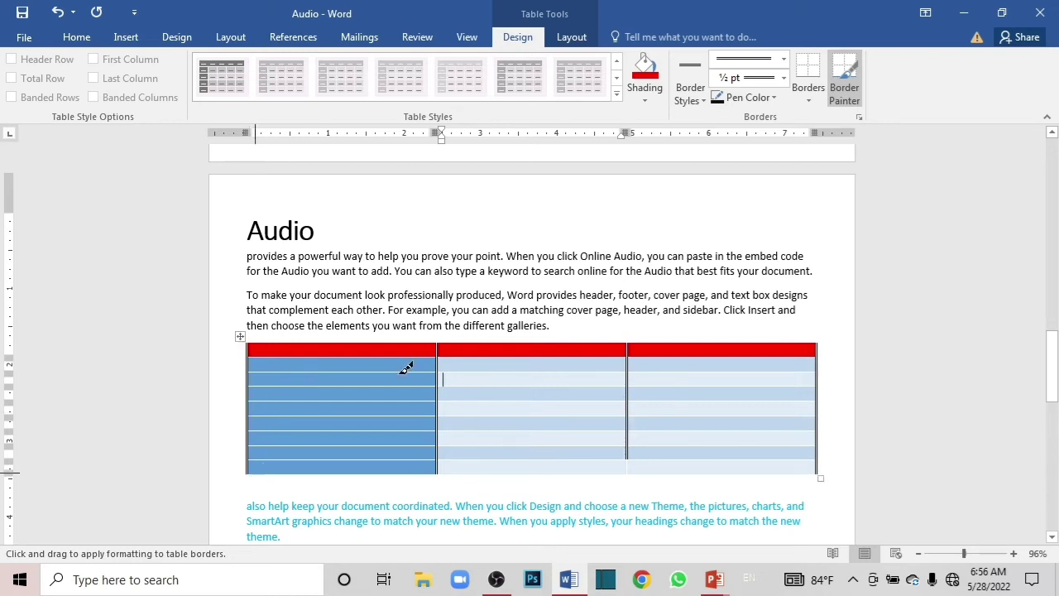
Select the whole table and give it a bottom border
{"action": "left_click", "coordinate": [809, 101]}
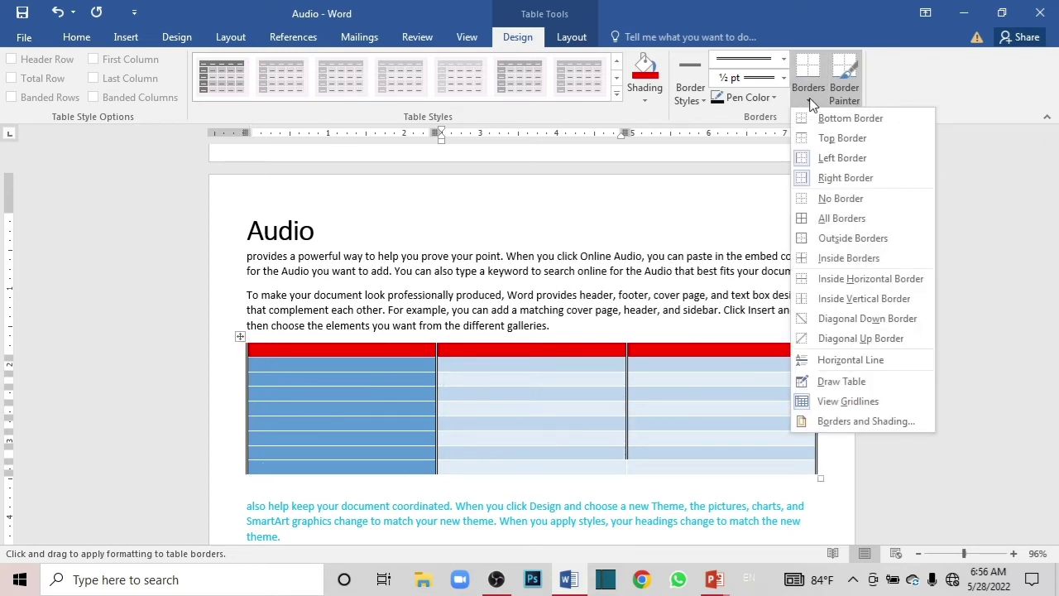
{"action": "left_click", "coordinate": [851, 119]}
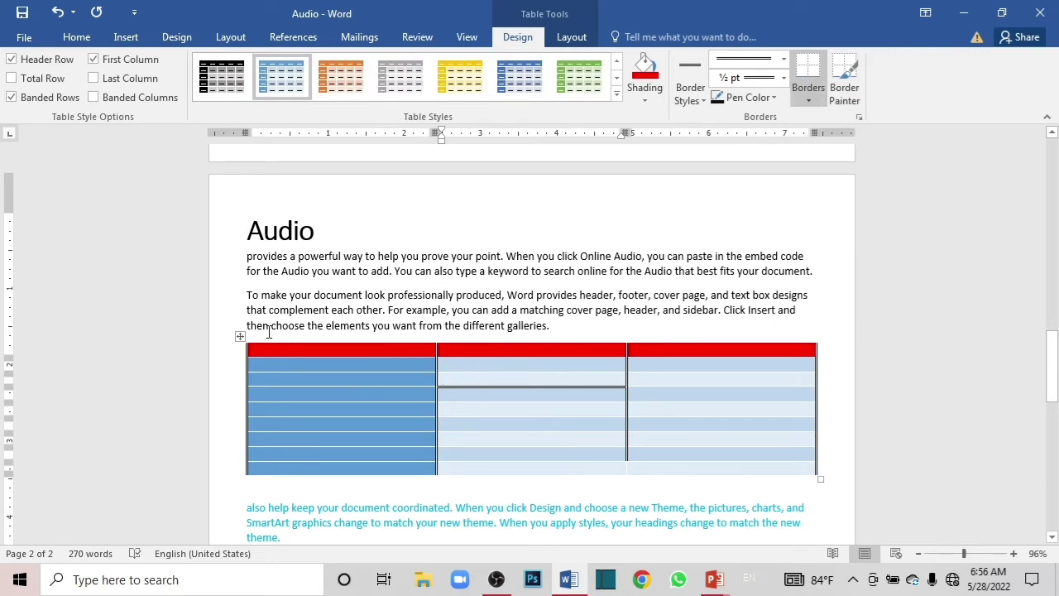
{"action": "left_click", "coordinate": [240, 336]}
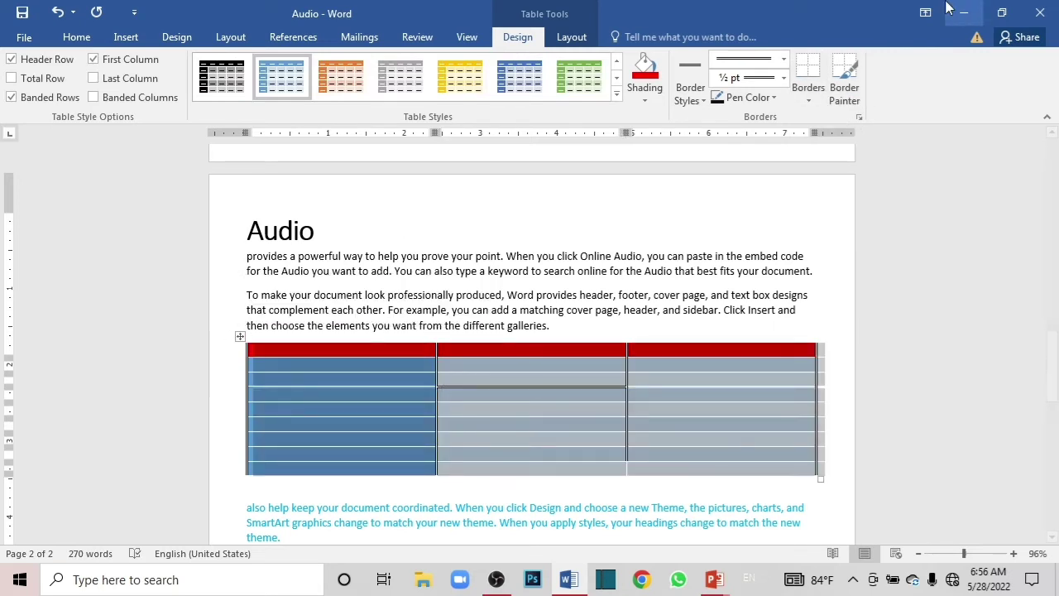
{"action": "left_click", "coordinate": [808, 102]}
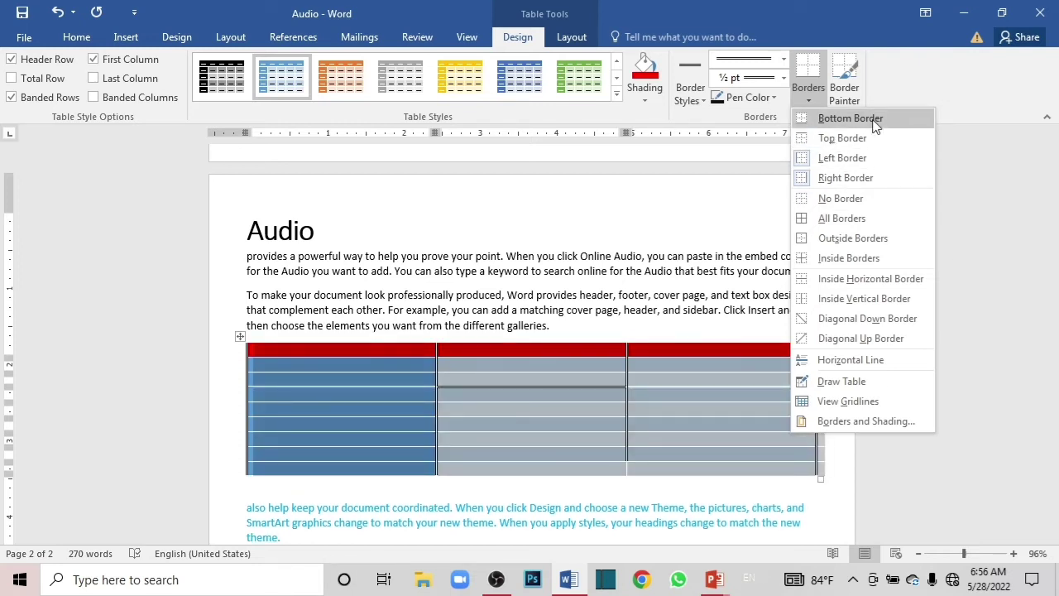
{"action": "left_click", "coordinate": [851, 118]}
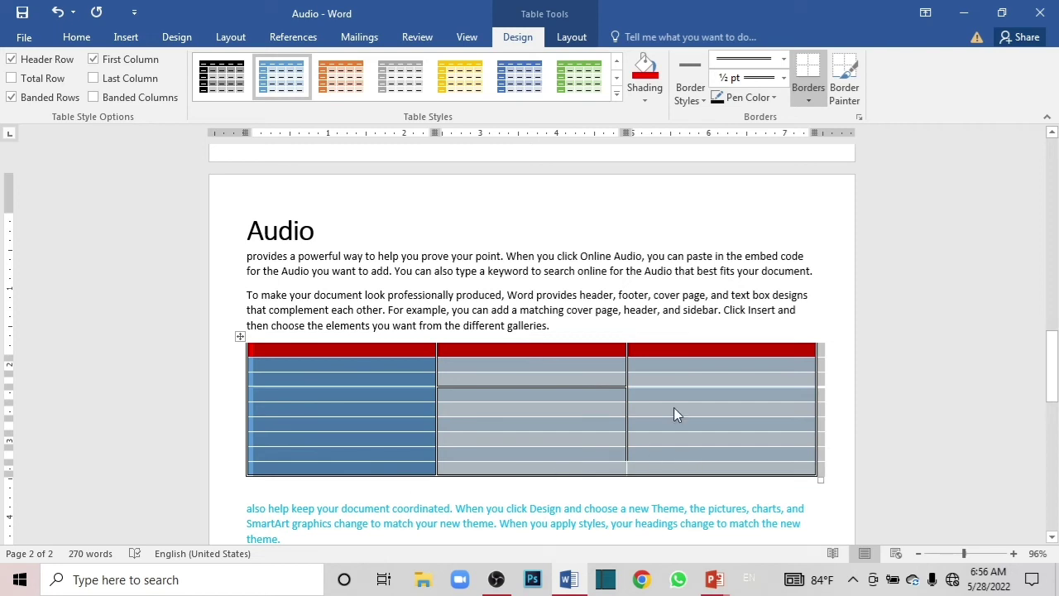
{"action": "left_click", "coordinate": [810, 93]}
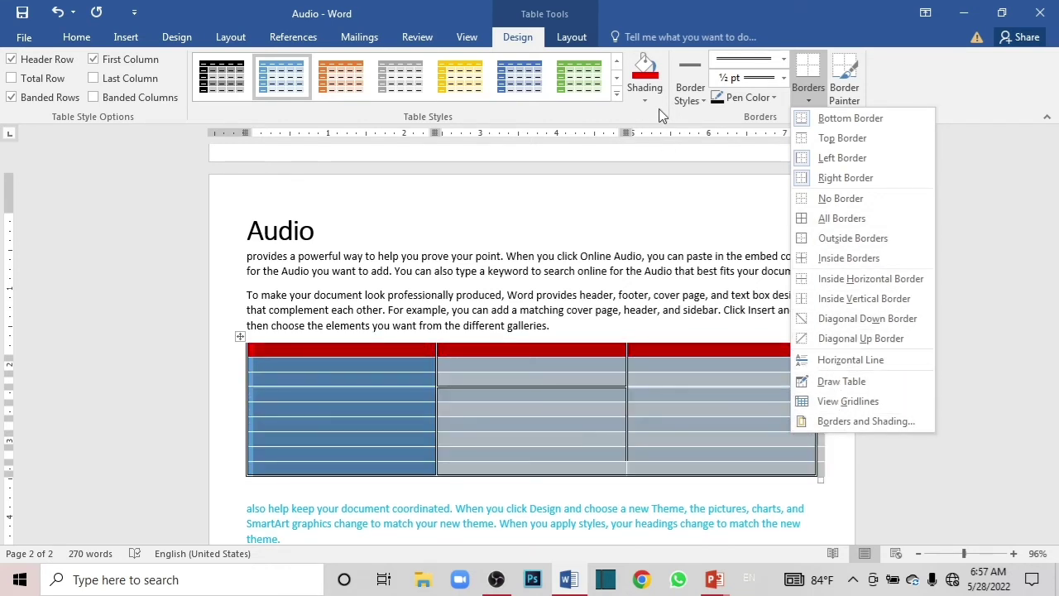
{"action": "left_click", "coordinate": [717, 206]}
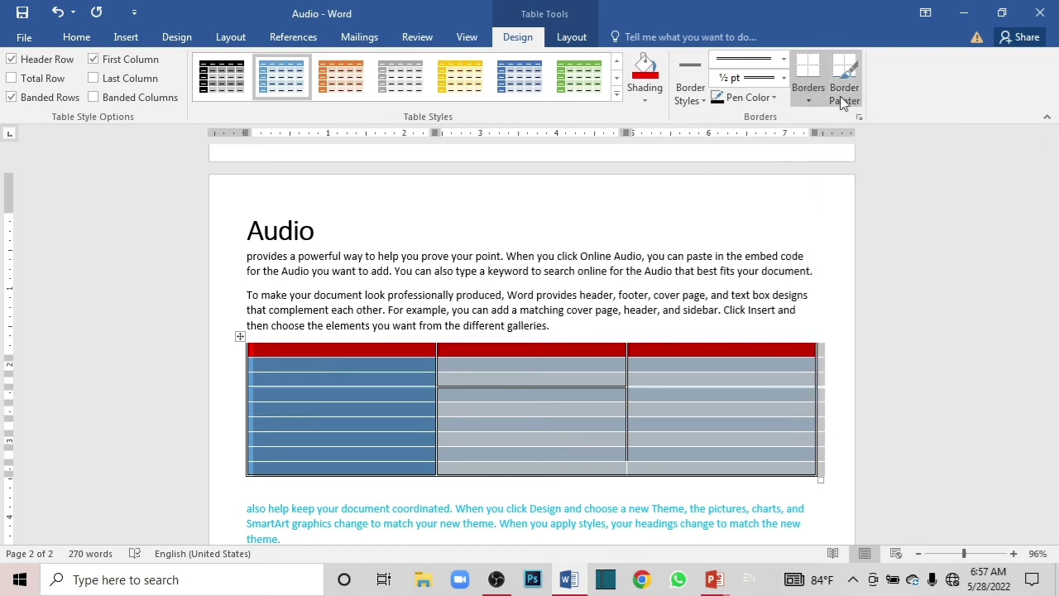
With Border Painter, remove the middle column divider from the bottom row
{"action": "left_click", "coordinate": [851, 80]}
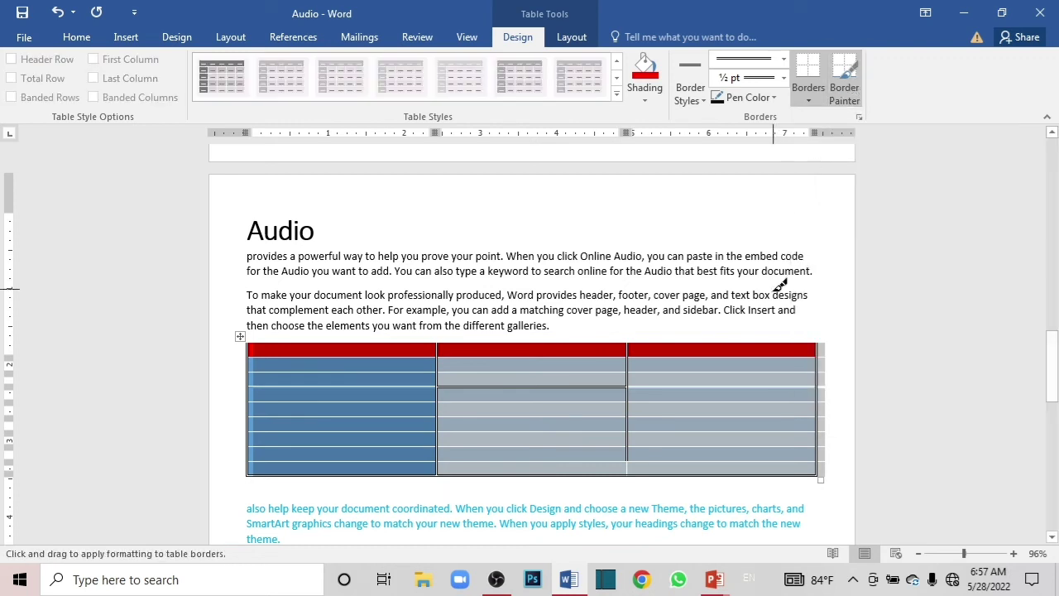
{"action": "left_click", "coordinate": [636, 294]}
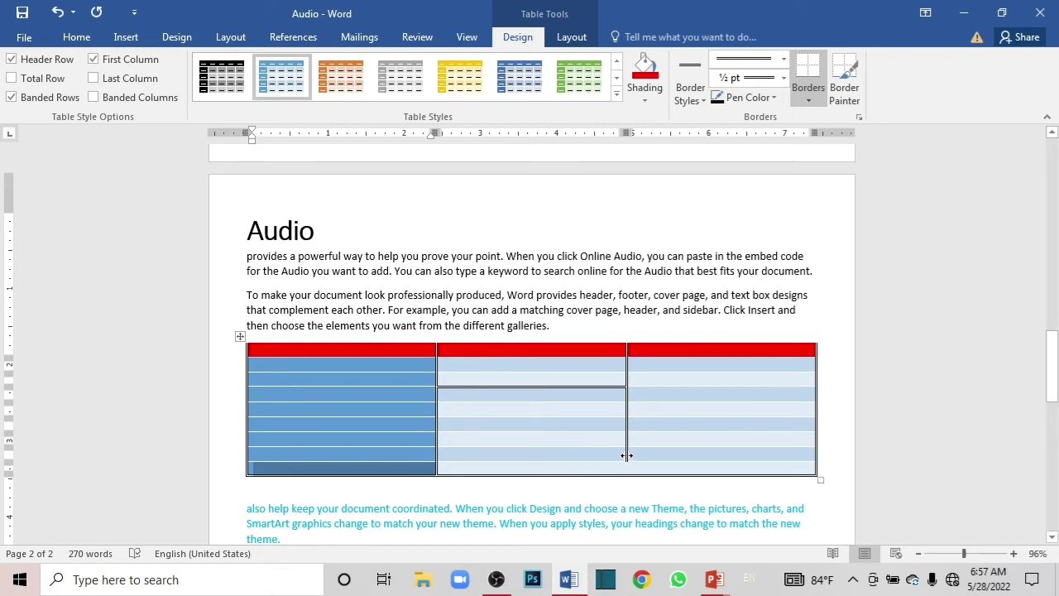
{"action": "left_click_drag", "start_coordinate": [627, 451], "coordinate": [626, 468]}
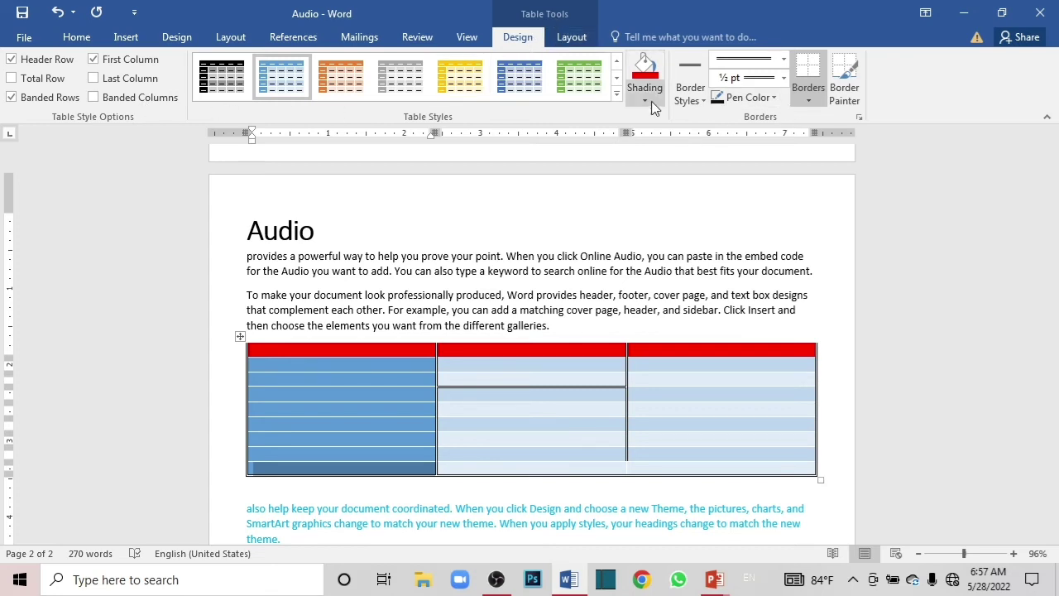
{"action": "left_click", "coordinate": [569, 42]}
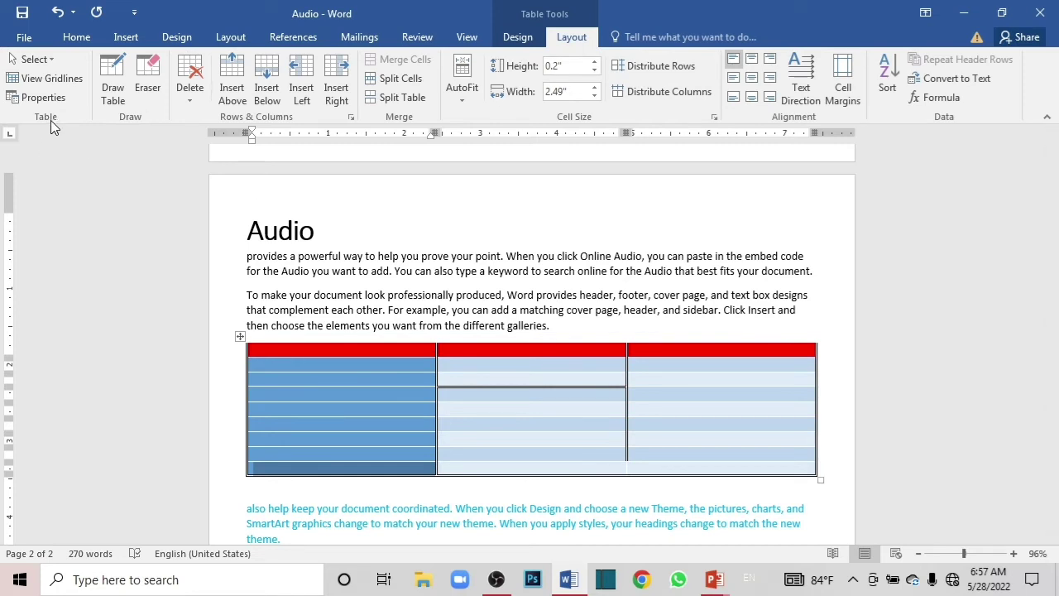
{"action": "left_click", "coordinate": [51, 61]}
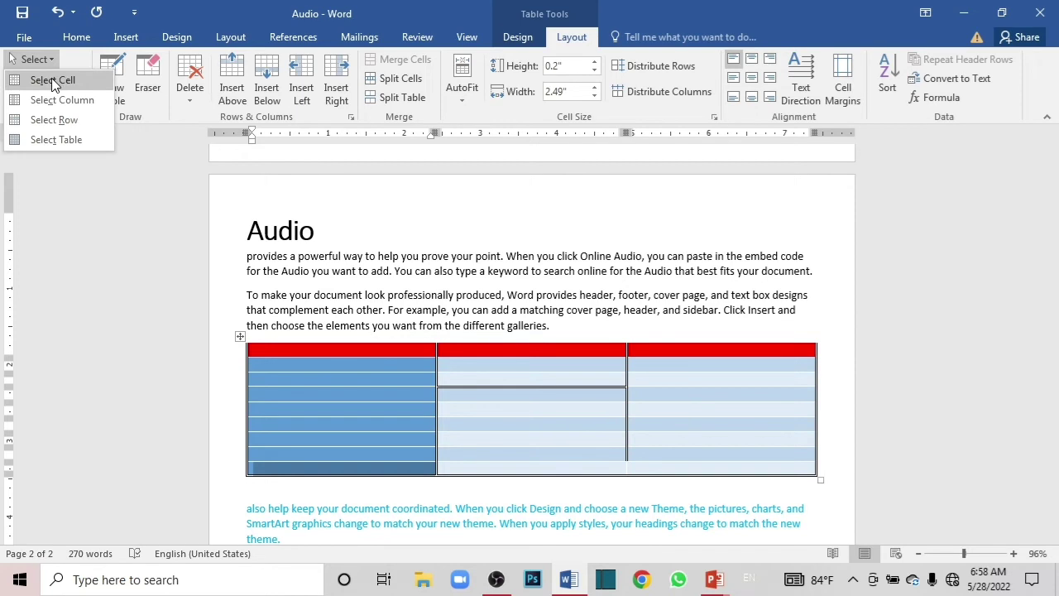
{"action": "left_click", "coordinate": [53, 83]}
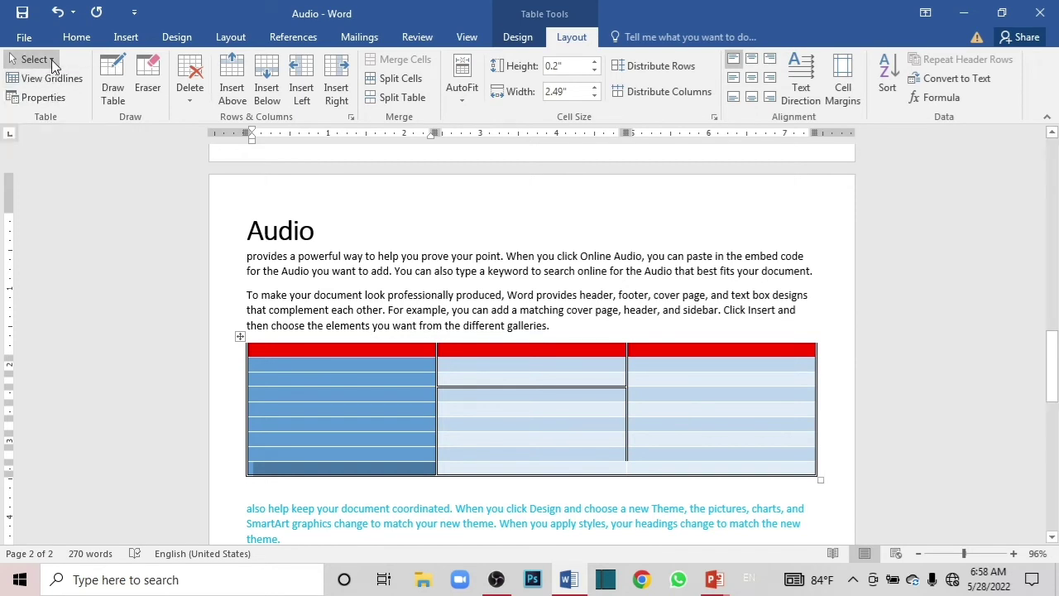
{"action": "left_click", "coordinate": [51, 59]}
{"action": "left_click", "coordinate": [49, 99]}
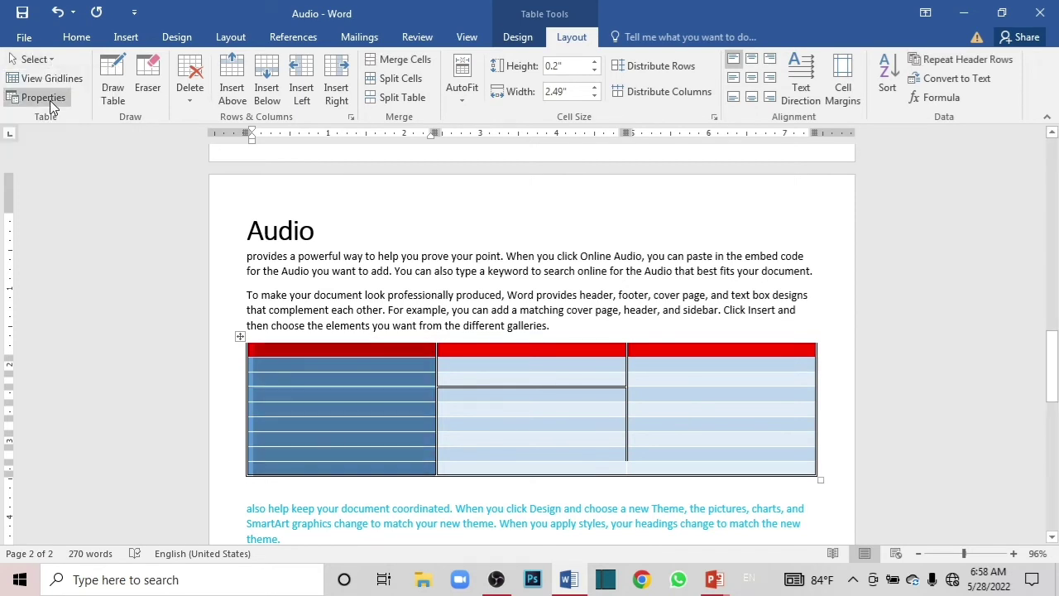
{"action": "left_click", "coordinate": [34, 60]}
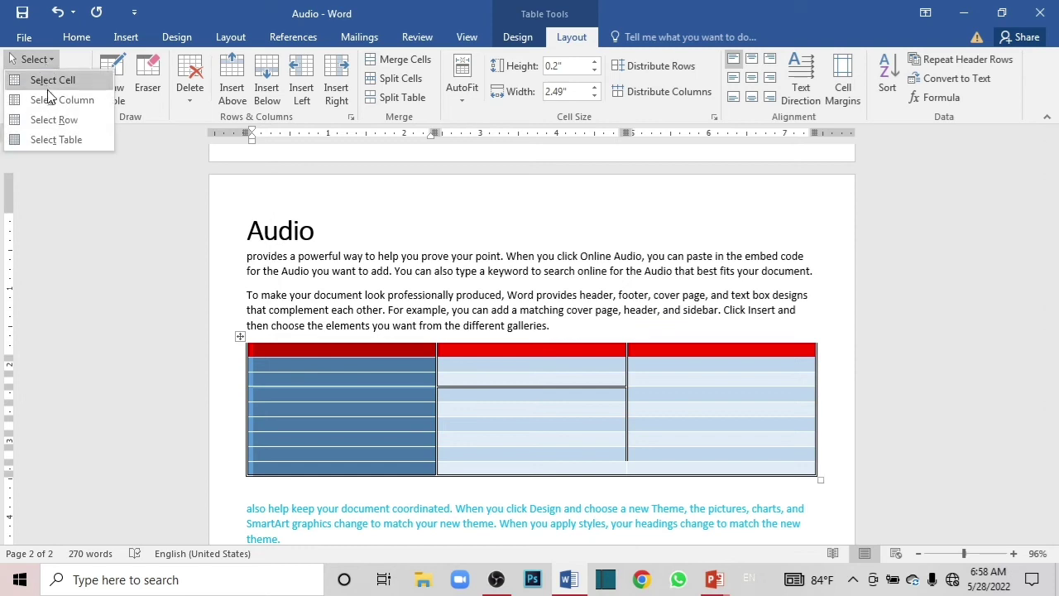
{"action": "left_click", "coordinate": [329, 350]}
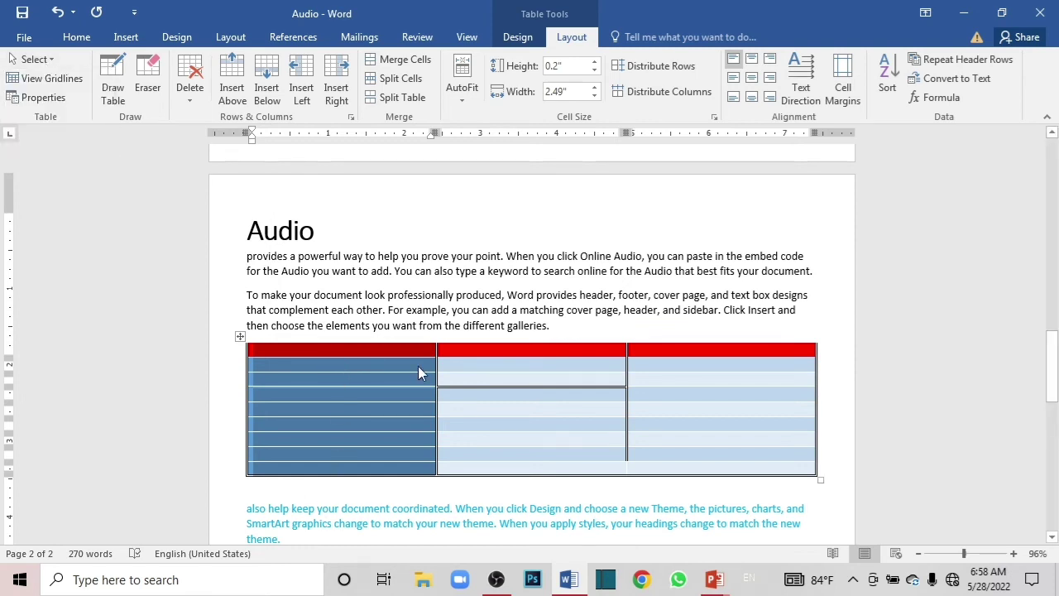
{"action": "left_click", "coordinate": [485, 367]}
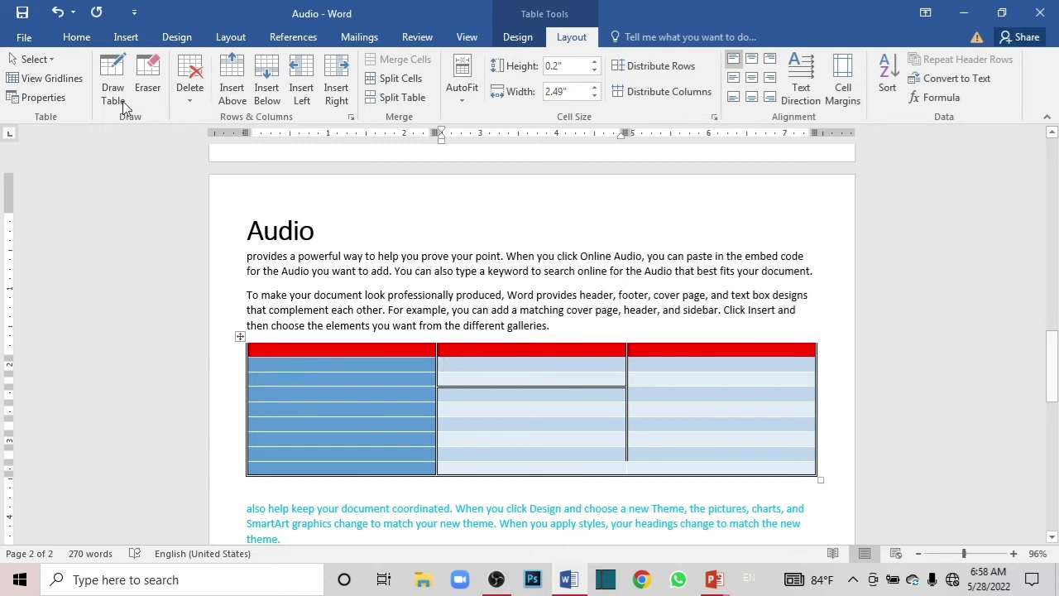
{"action": "left_click", "coordinate": [54, 58]}
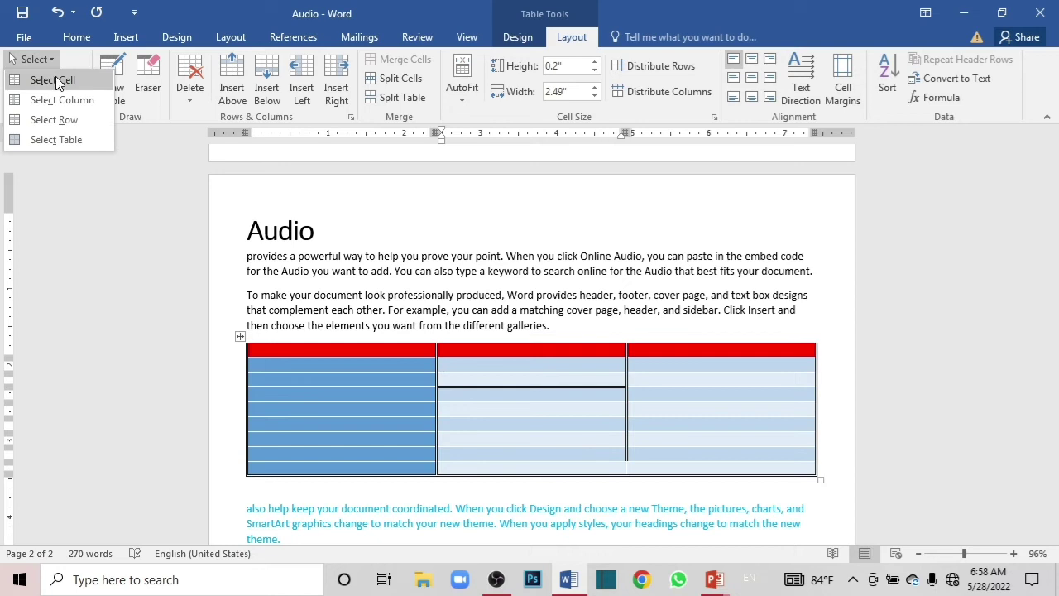
{"action": "left_click", "coordinate": [56, 78]}
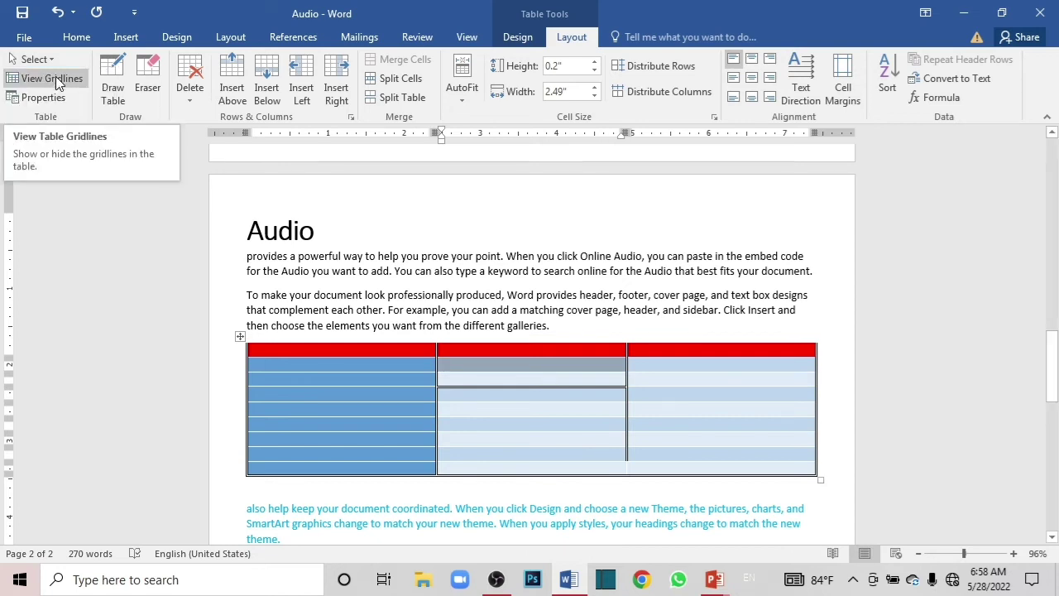
{"action": "left_click", "coordinate": [34, 59]}
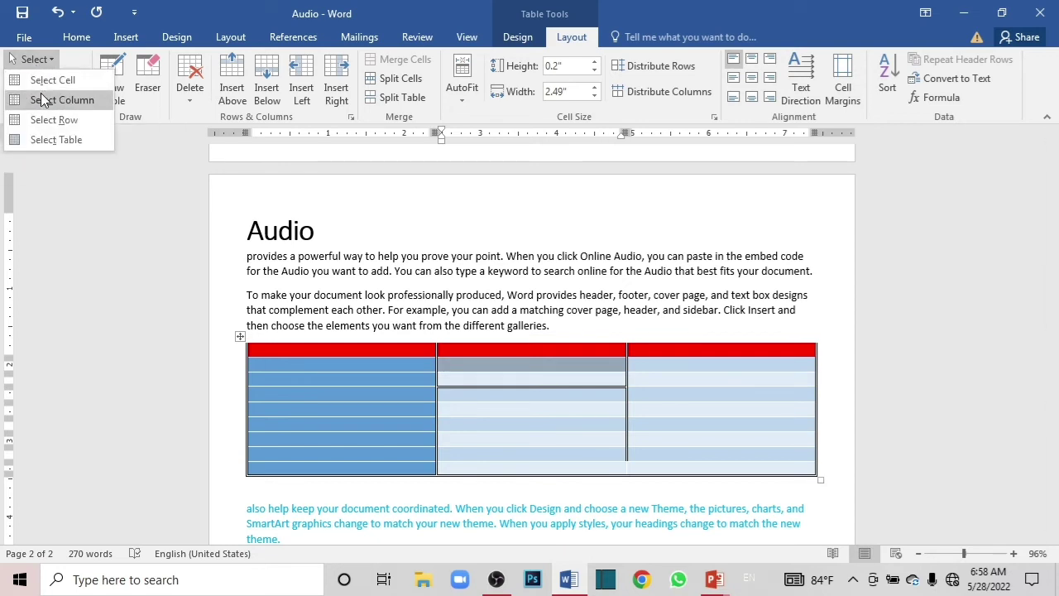
{"action": "left_click", "coordinate": [44, 98]}
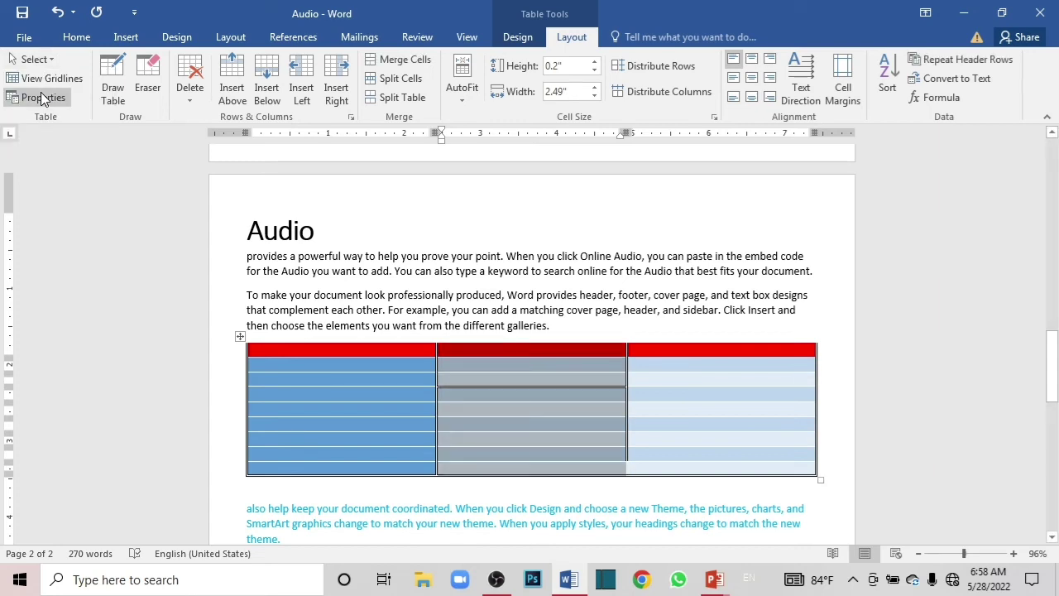
{"action": "left_click", "coordinate": [34, 58]}
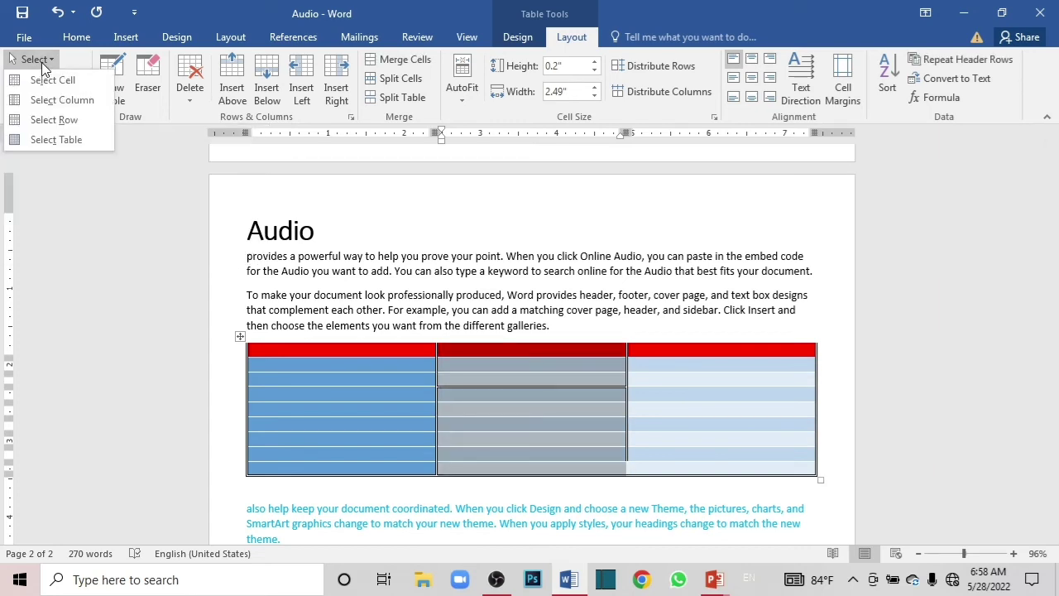
{"action": "left_click", "coordinate": [52, 121]}
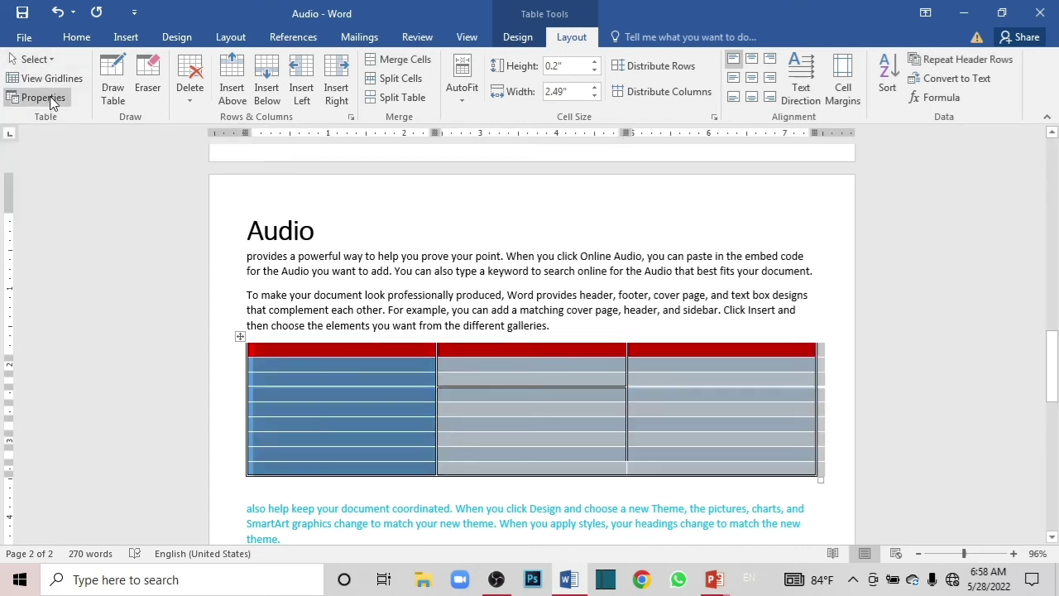
{"action": "left_click", "coordinate": [34, 59]}
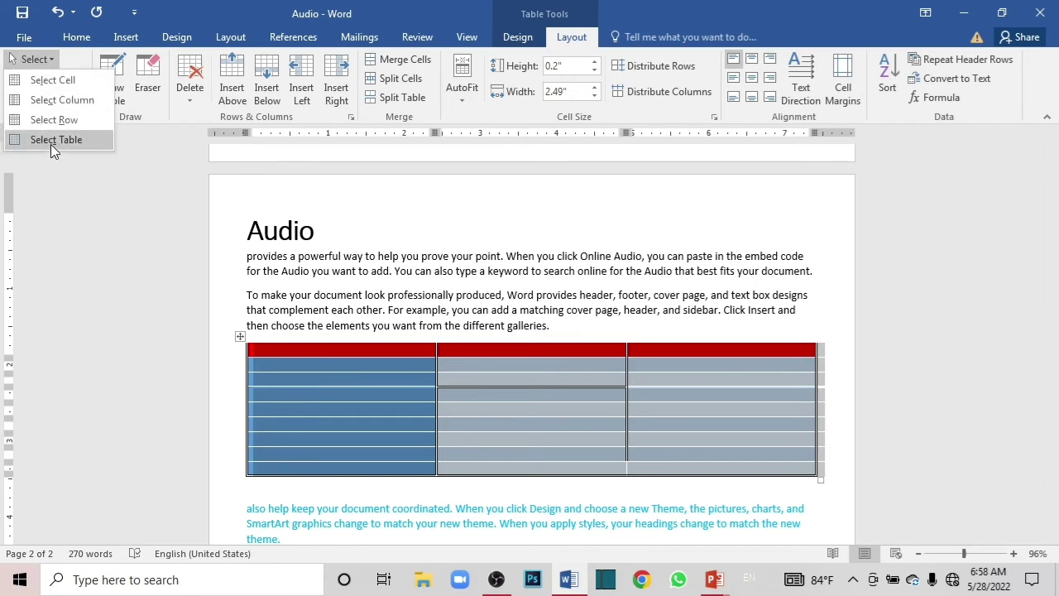
{"action": "left_click", "coordinate": [51, 142]}
{"action": "left_click", "coordinate": [38, 59]}
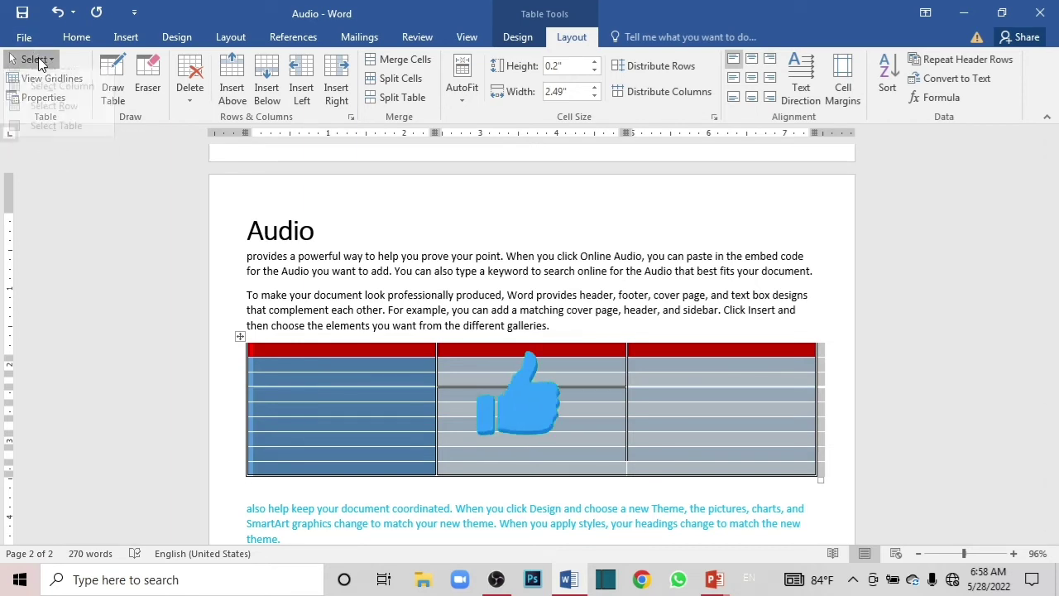
{"action": "left_click", "coordinate": [40, 62]}
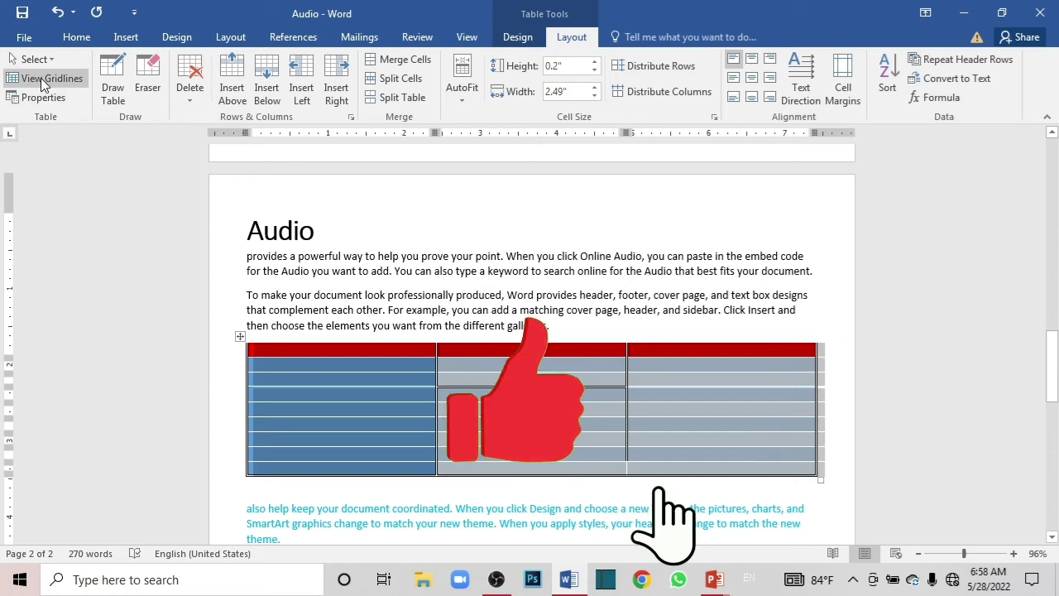
{"action": "left_click", "coordinate": [41, 78]}
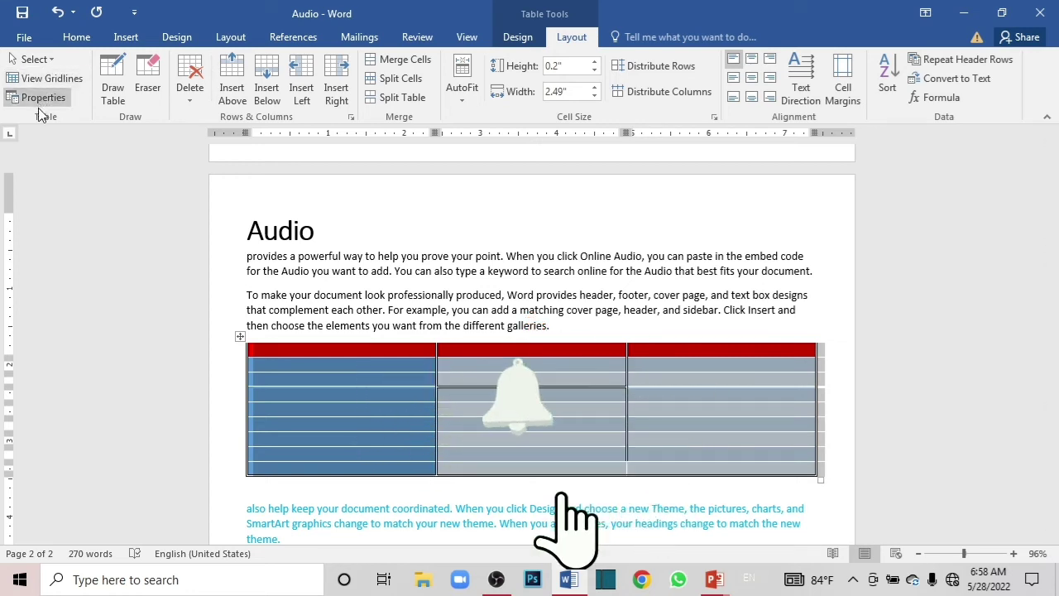
{"action": "left_click", "coordinate": [121, 312]}
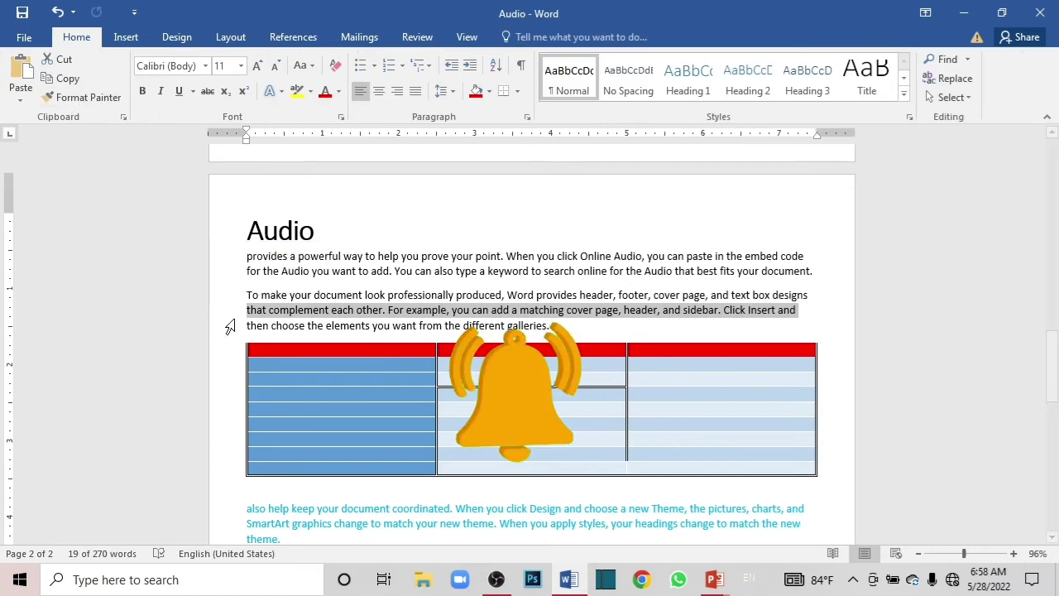
{"action": "left_click", "coordinate": [361, 441]}
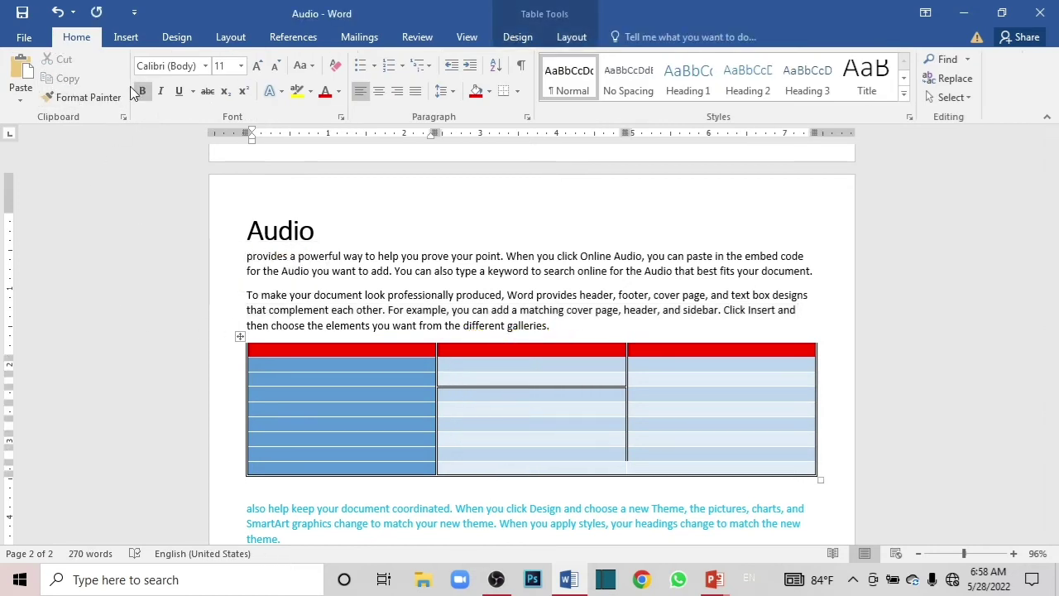
{"action": "left_click", "coordinate": [122, 38]}
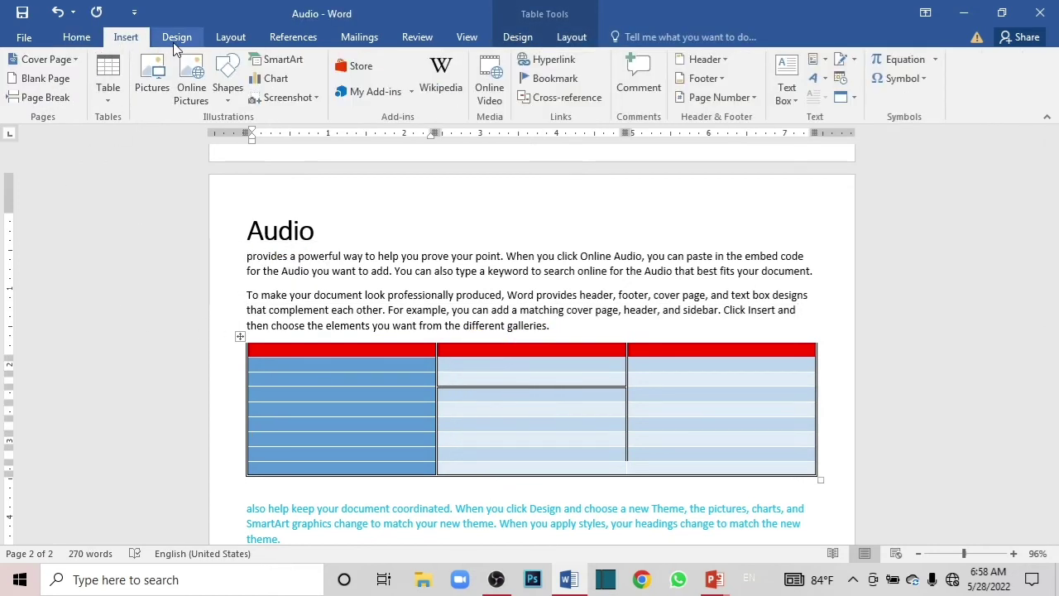
{"action": "left_click", "coordinate": [571, 37]}
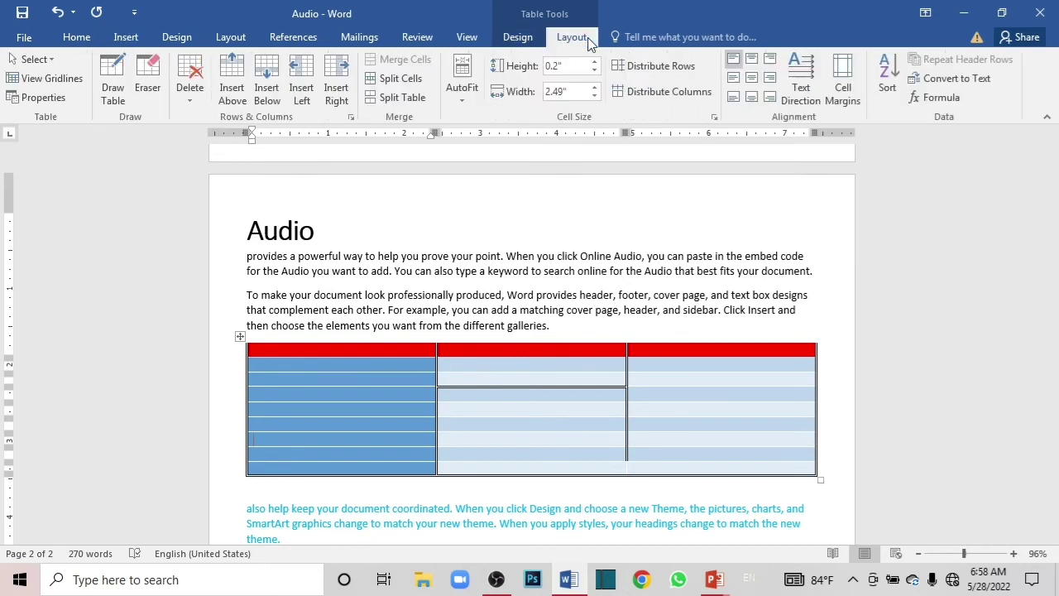
{"action": "left_click", "coordinate": [41, 98]}
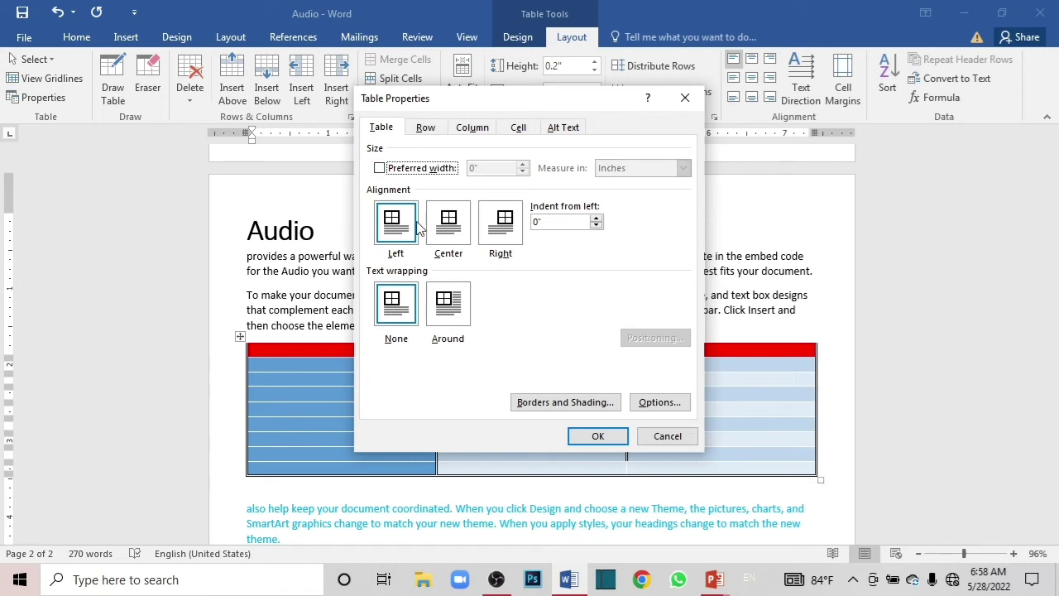
{"action": "left_click", "coordinate": [434, 132]}
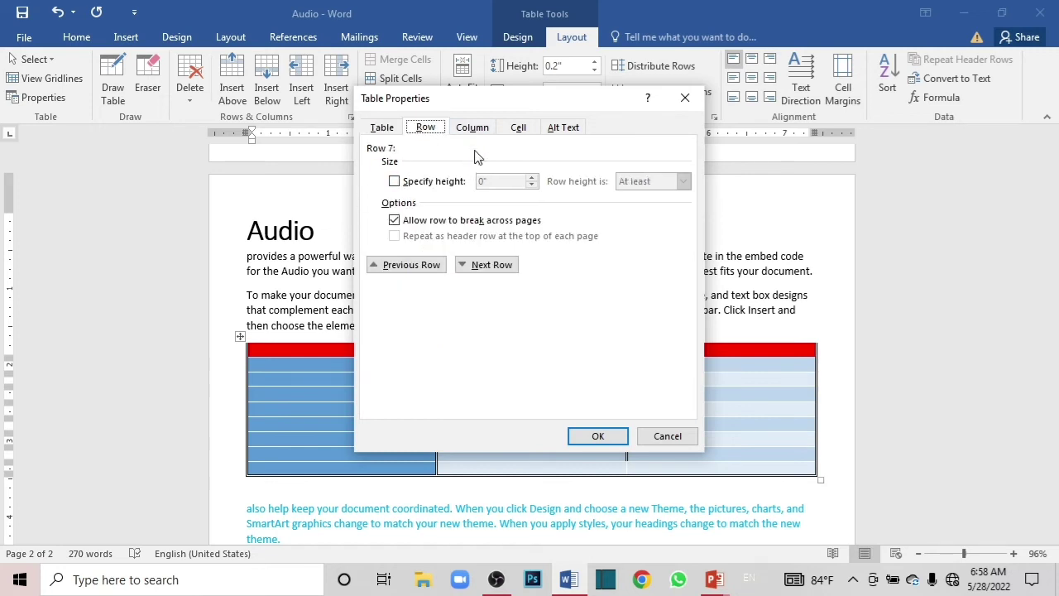
{"action": "left_click", "coordinate": [475, 130]}
{"action": "left_click", "coordinate": [516, 132]}
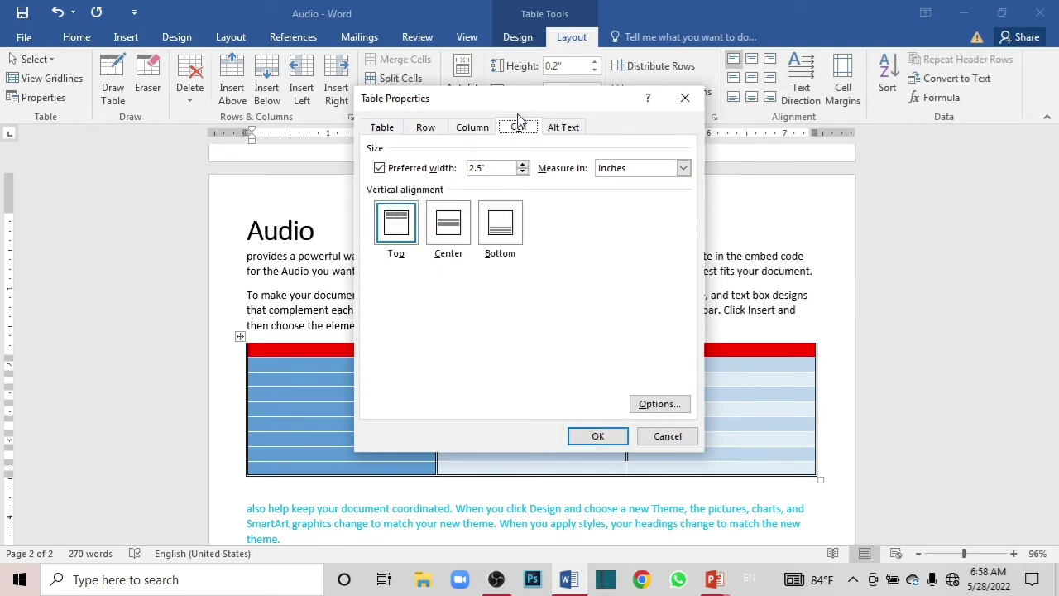
{"action": "left_click", "coordinate": [425, 132]}
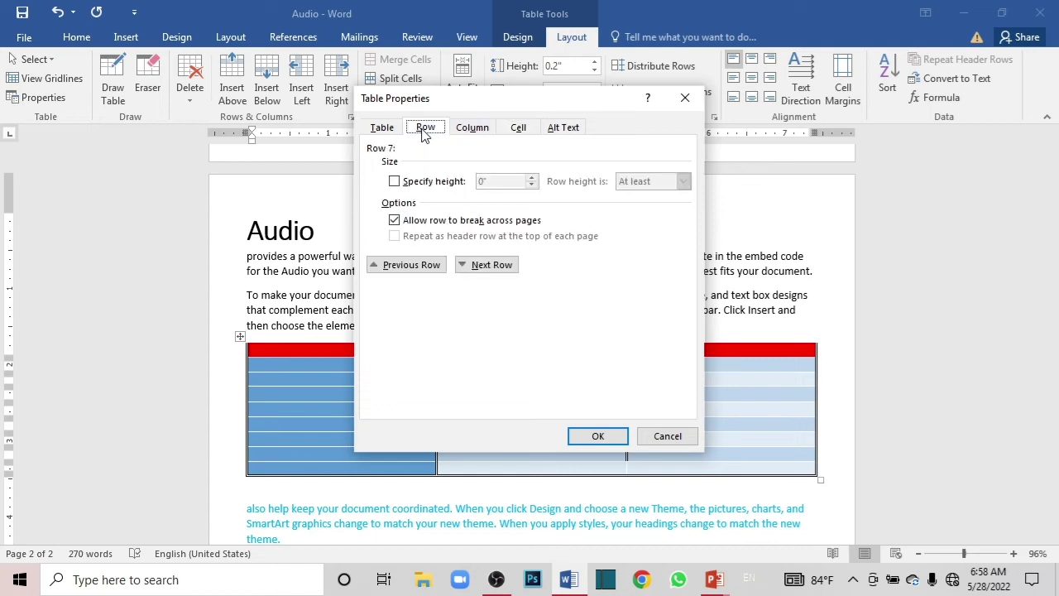
{"action": "left_click", "coordinate": [516, 130]}
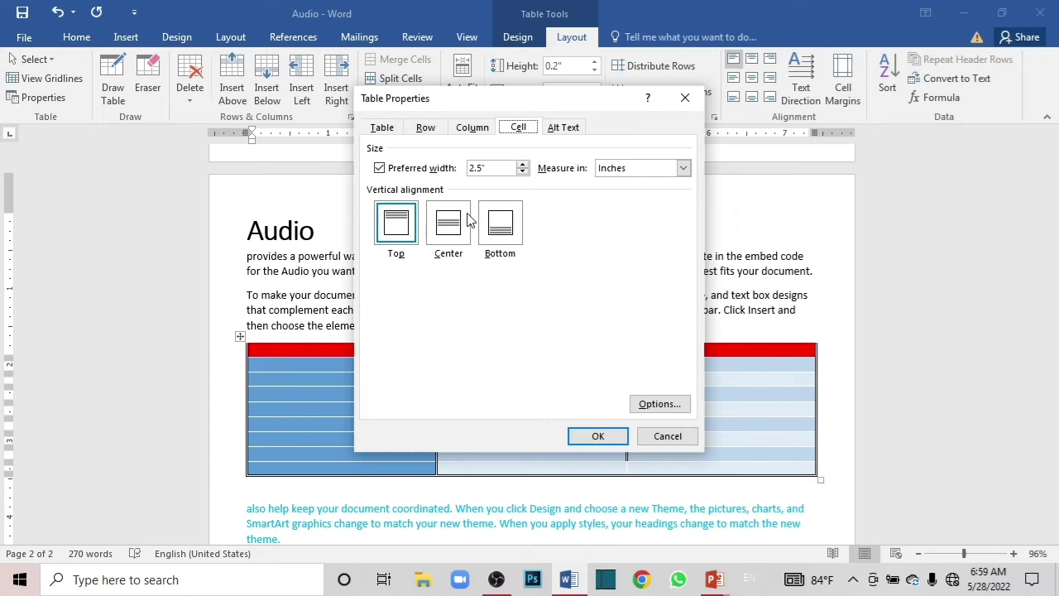
{"action": "left_click", "coordinate": [409, 234]}
{"action": "left_click", "coordinate": [609, 436]}
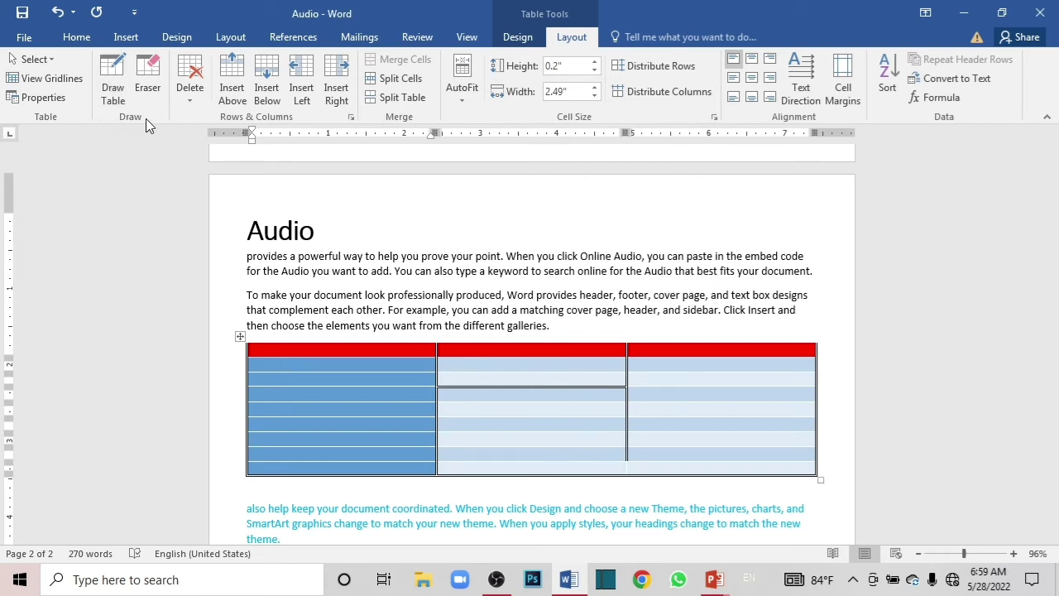
{"action": "left_click", "coordinate": [113, 79]}
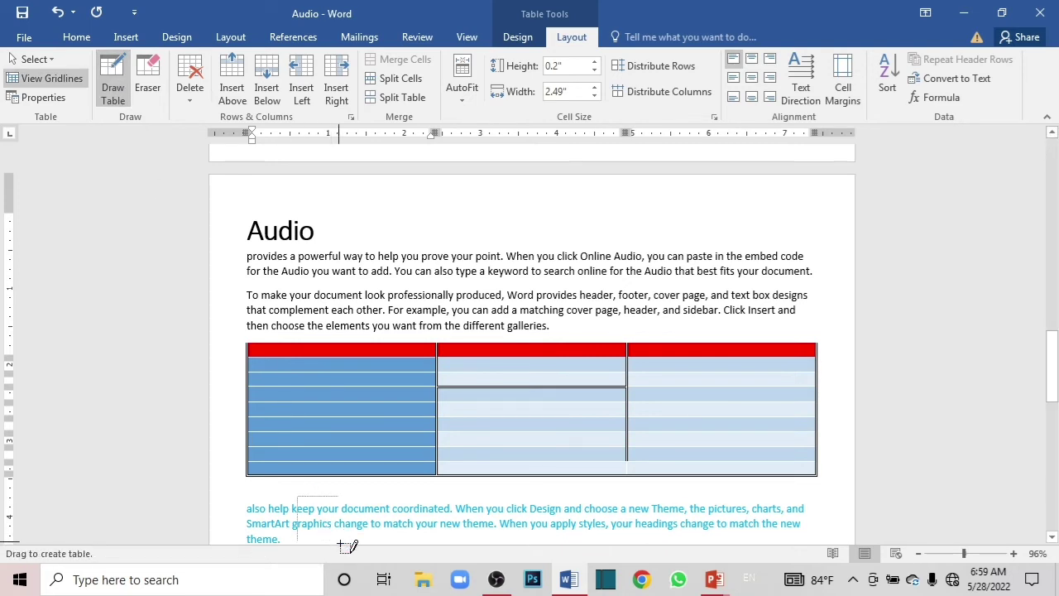
{"action": "scroll", "coordinate": [364, 513], "scroll_direction": "down", "scroll_amount": 3}
{"action": "mouse_move", "coordinate": [394, 431]}
{"action": "left_mouse_down"}
{"action": "mouse_move", "coordinate": [298, 351]}
{"action": "mouse_move", "coordinate": [326, 428]}
{"action": "left_mouse_up"}
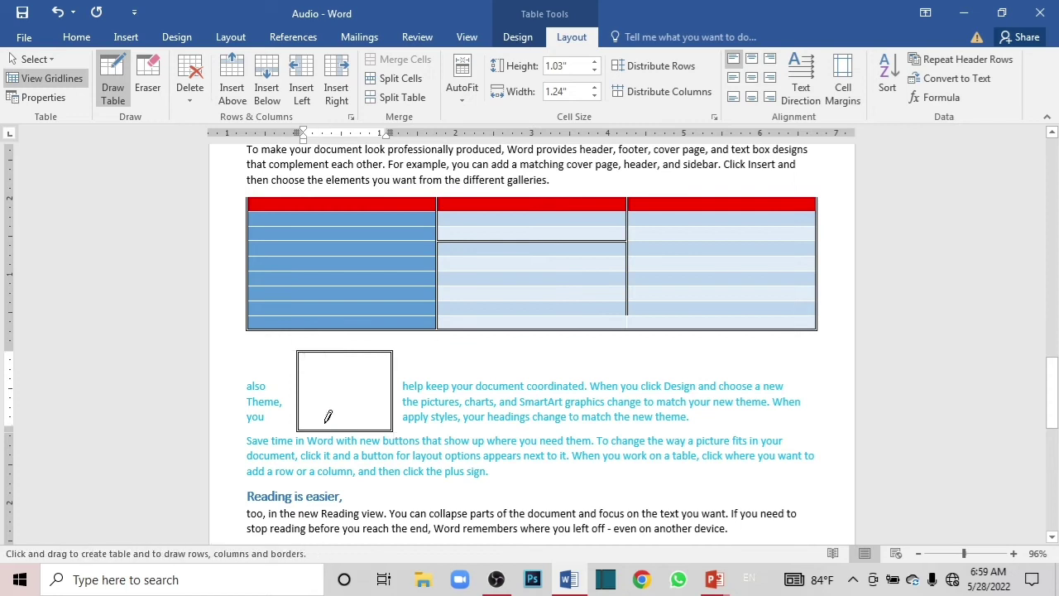
{"action": "left_click_drag", "start_coordinate": [364, 349], "coordinate": [360, 428]}
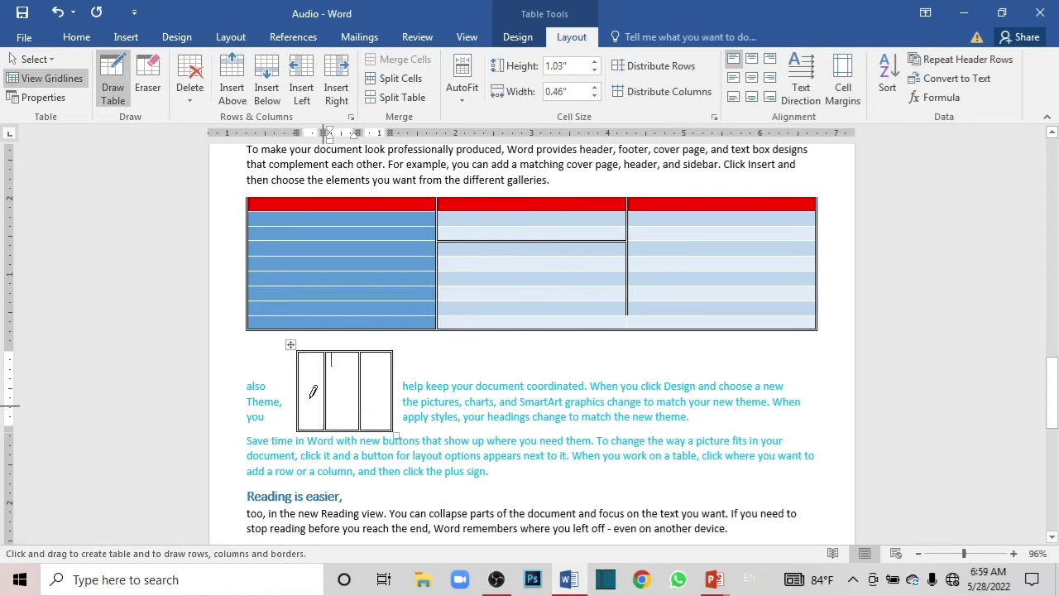
{"action": "left_click_drag", "start_coordinate": [302, 386], "coordinate": [392, 386]}
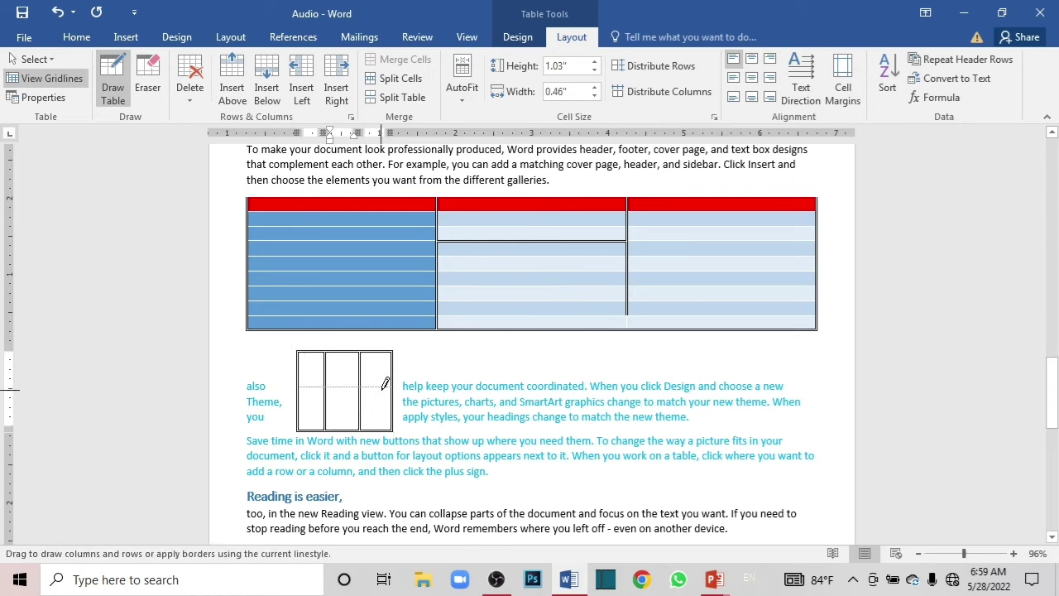
{"action": "left_click", "coordinate": [147, 83]}
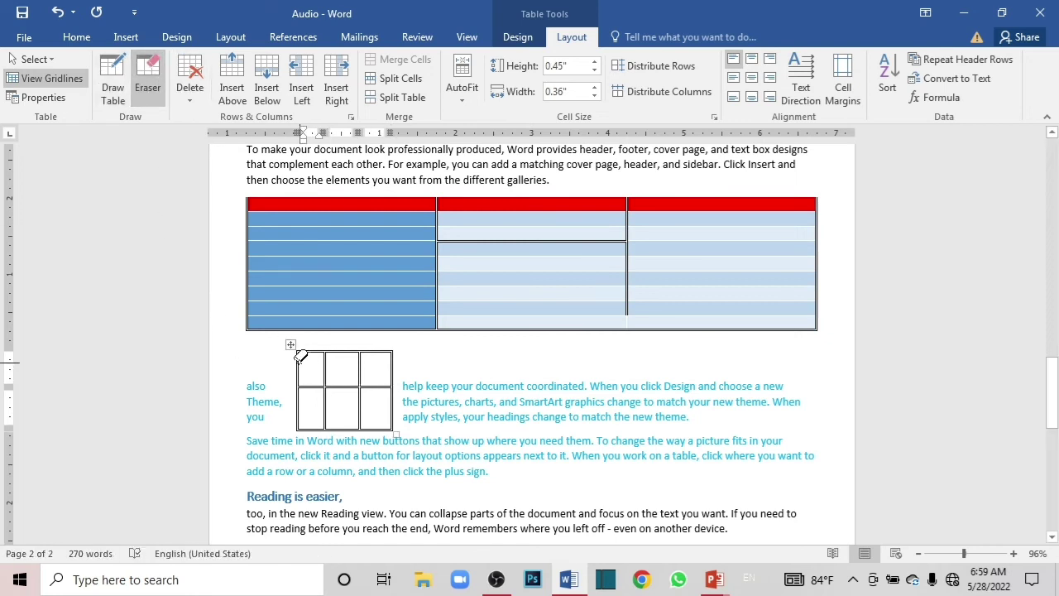
{"action": "left_click_drag", "start_coordinate": [300, 362], "coordinate": [337, 420]}
{"action": "mouse_move", "coordinate": [304, 349]}
{"action": "left_mouse_down"}
{"action": "mouse_move", "coordinate": [339, 349]}
{"action": "mouse_move", "coordinate": [403, 446]}
{"action": "left_mouse_up"}
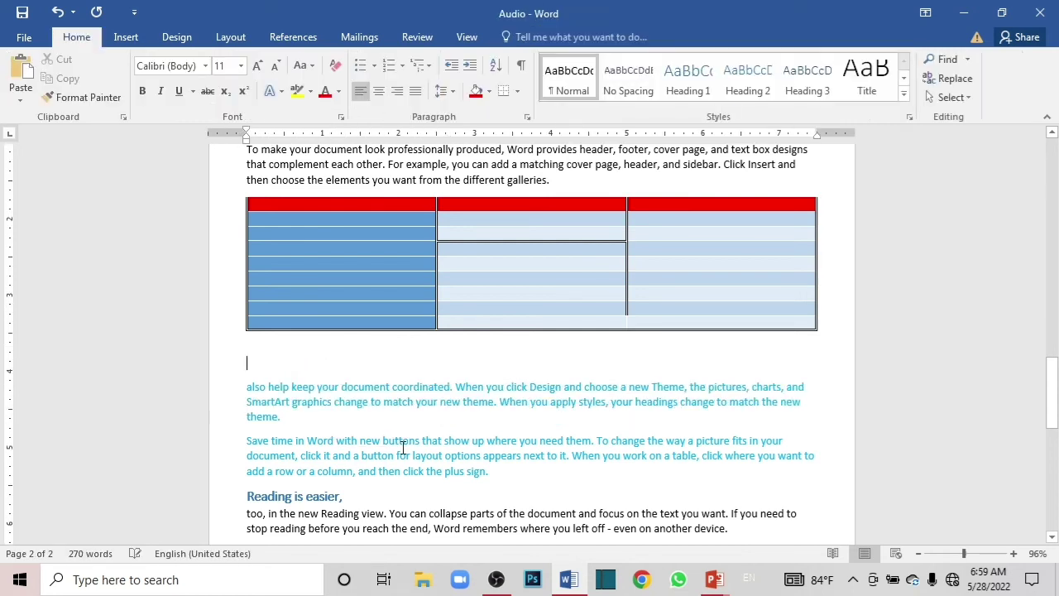
Delete the selected table cells, shifting the remaining cells left
{"action": "left_click", "coordinate": [127, 37]}
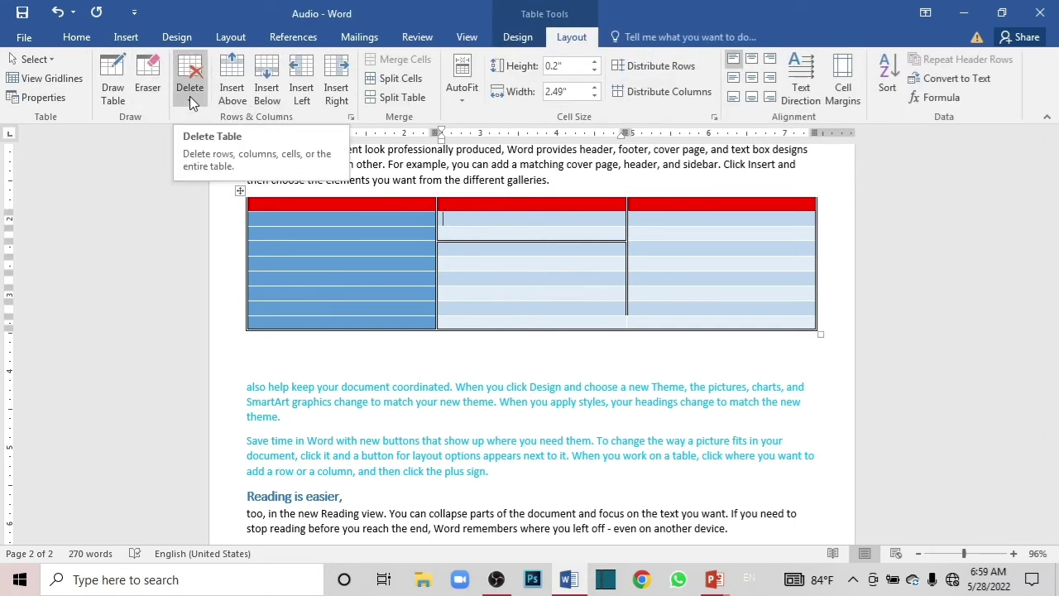
{"action": "left_click", "coordinate": [190, 96]}
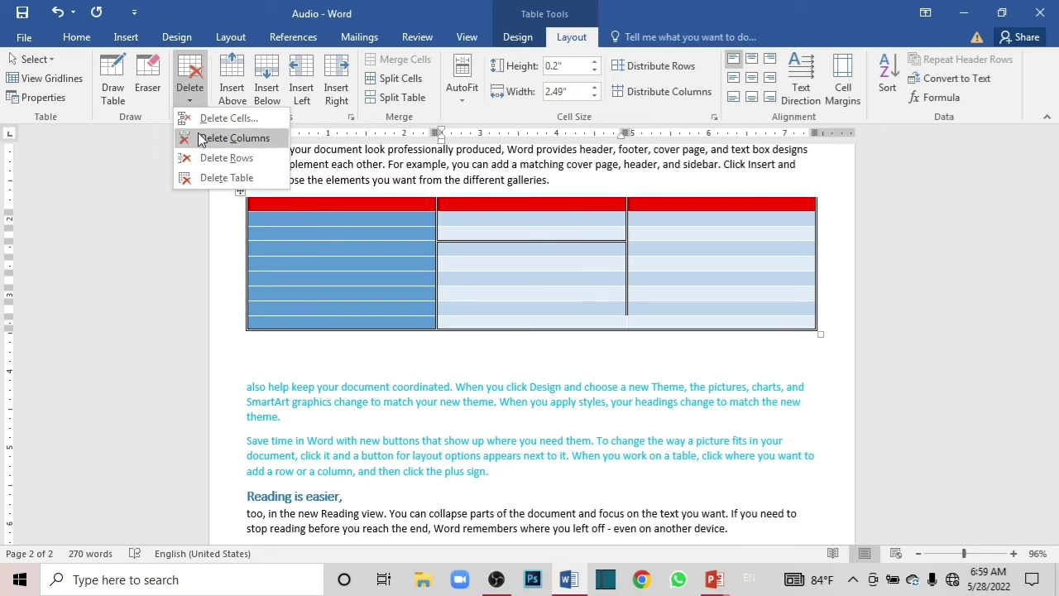
{"action": "left_click", "coordinate": [218, 123]}
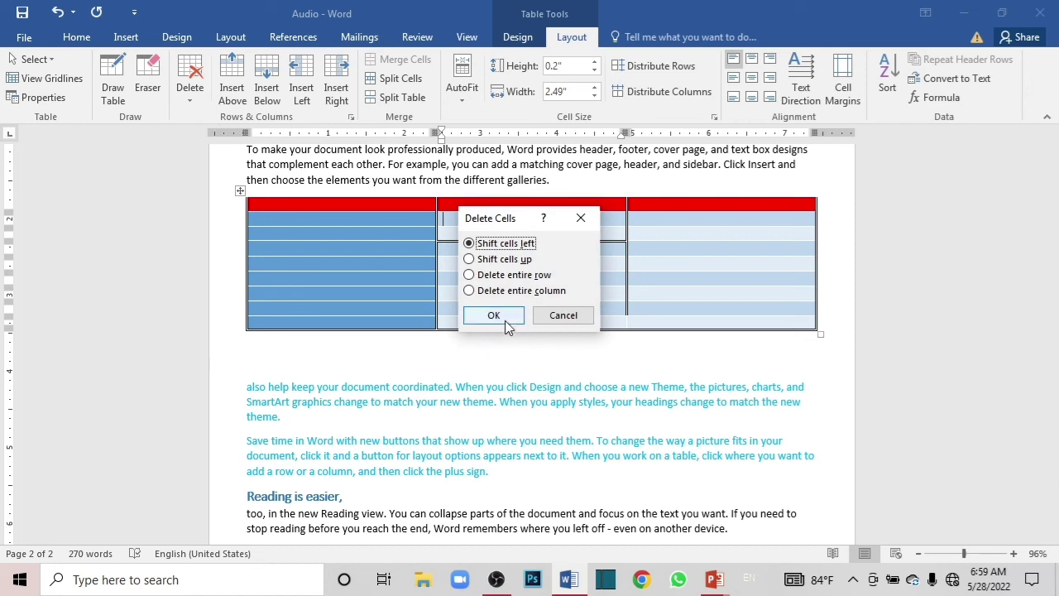
{"action": "left_click", "coordinate": [501, 315]}
Delete the third column and the red header row, then delete the entire table
{"action": "left_click", "coordinate": [196, 87]}
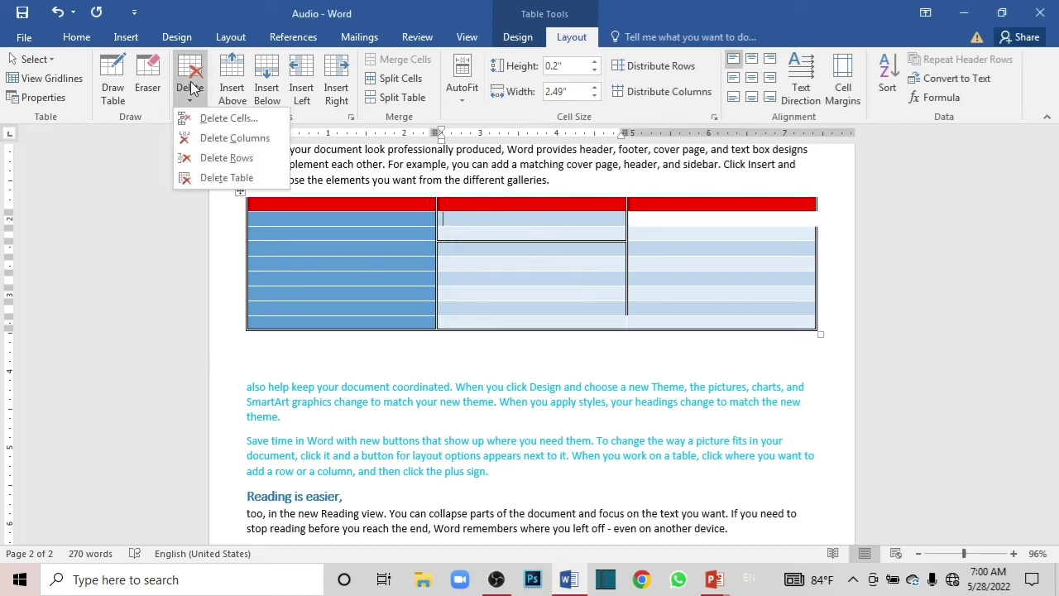
{"action": "left_click", "coordinate": [197, 139]}
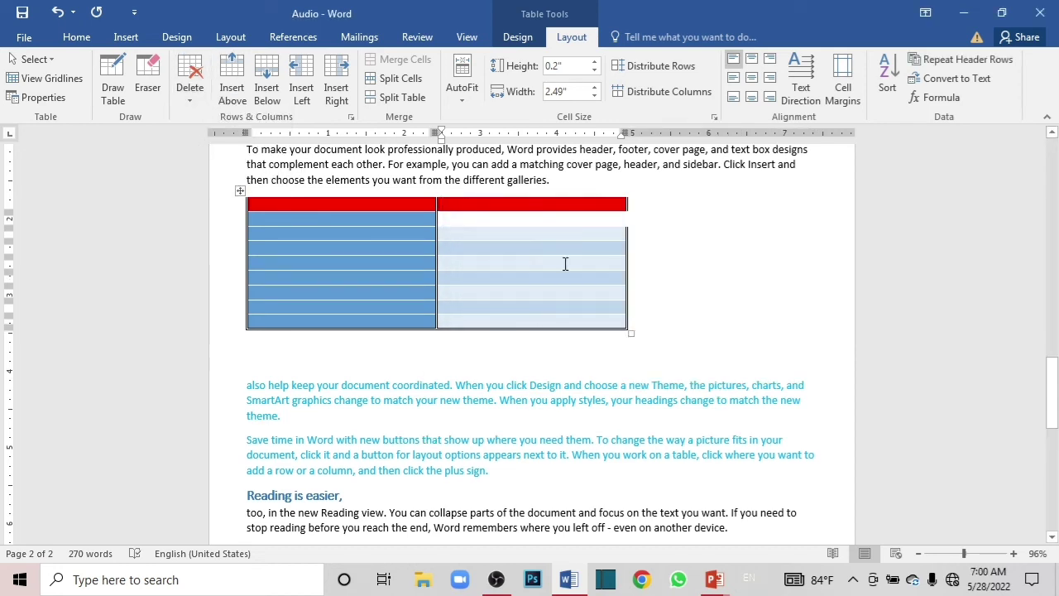
{"action": "left_click", "coordinate": [196, 83]}
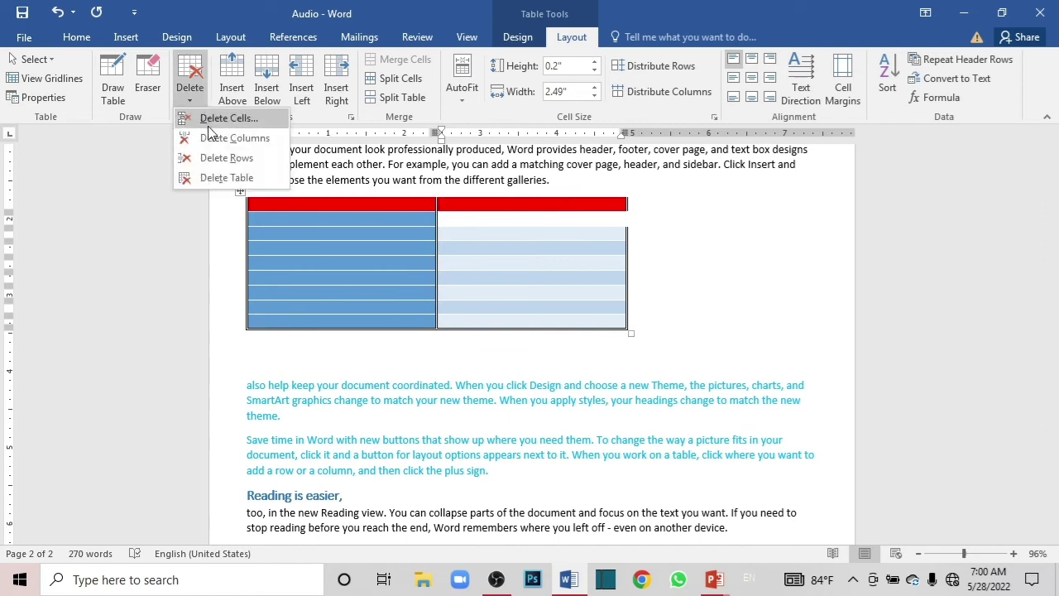
{"action": "left_click", "coordinate": [216, 157]}
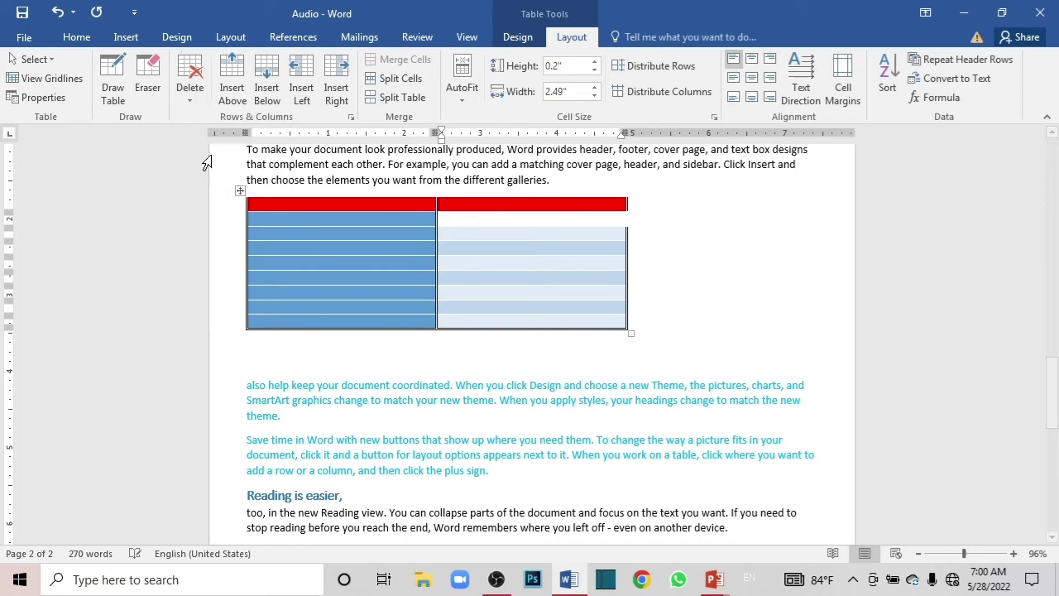
{"action": "left_click", "coordinate": [183, 87]}
{"action": "left_click", "coordinate": [195, 181]}
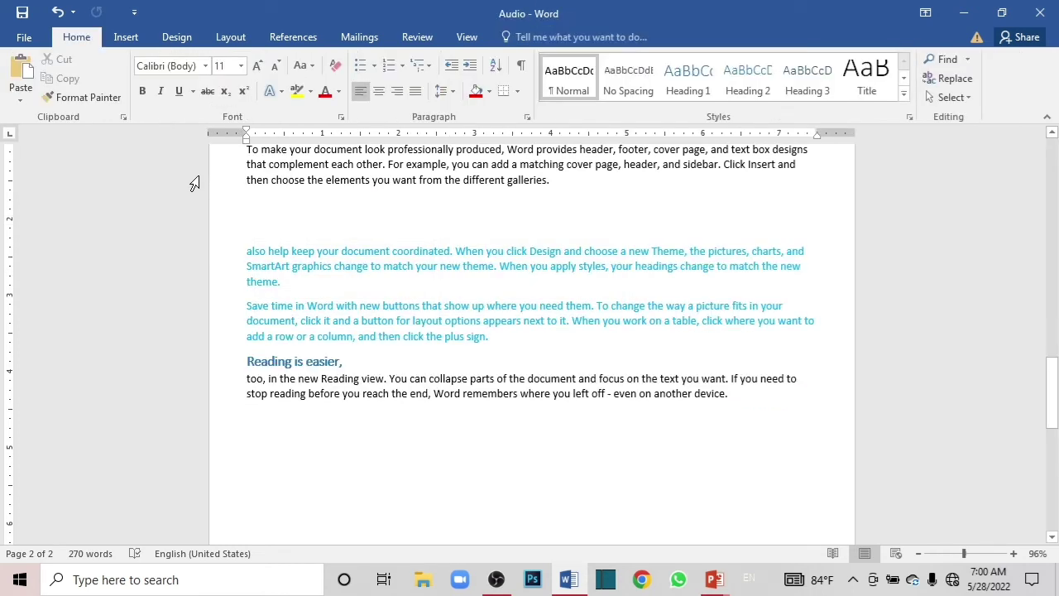
Restore the deleted table with Ctrl+Z and insert a row above the bottom row
{"action": "key", "text": "ctrl+z"}
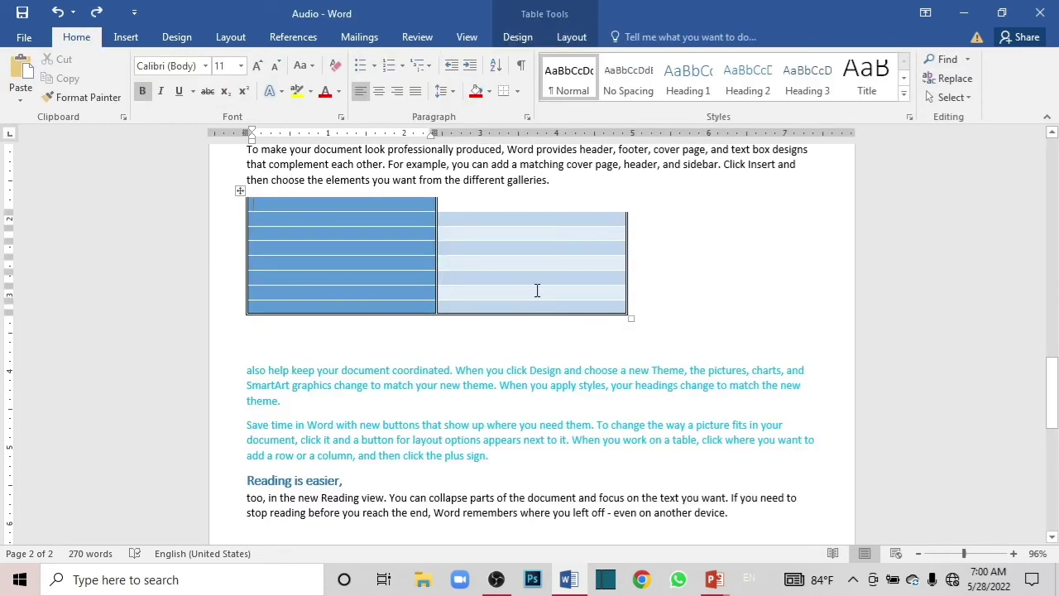
{"action": "left_click", "coordinate": [537, 290]}
{"action": "left_click", "coordinate": [571, 36]}
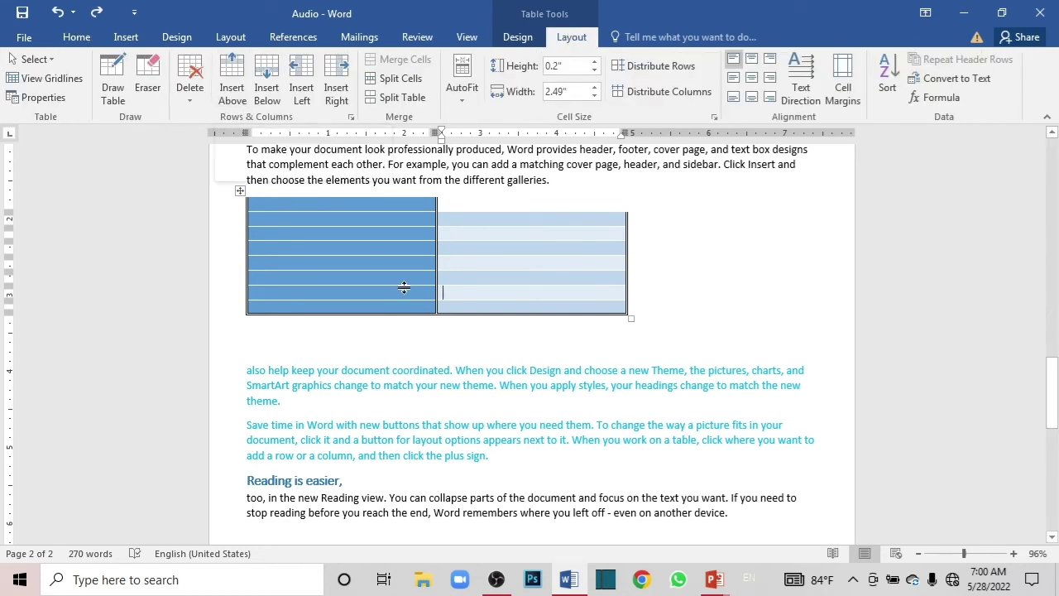
{"action": "left_click", "coordinate": [230, 87]}
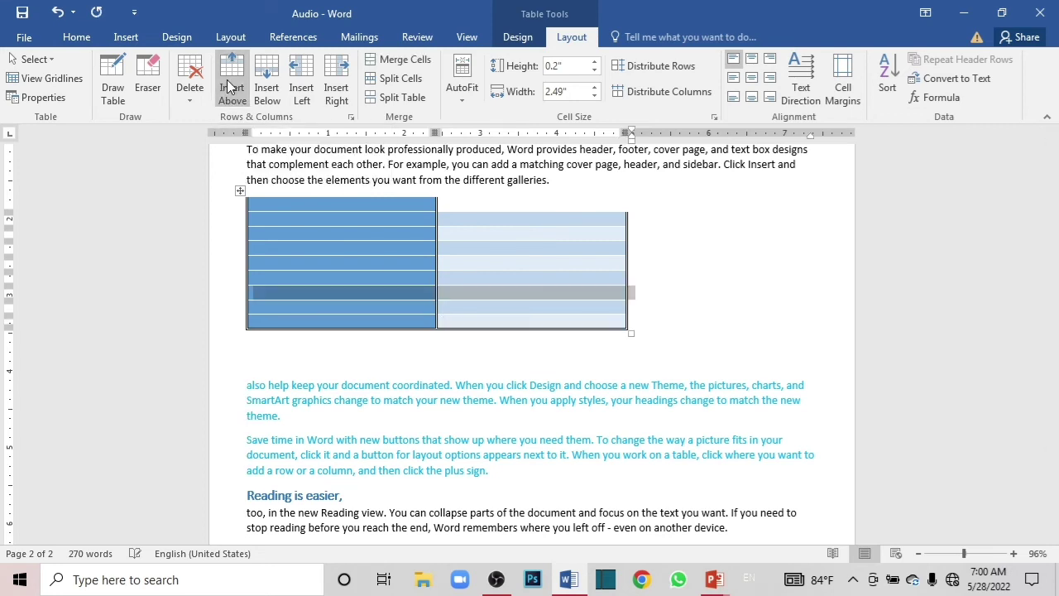
{"action": "left_click", "coordinate": [262, 322]}
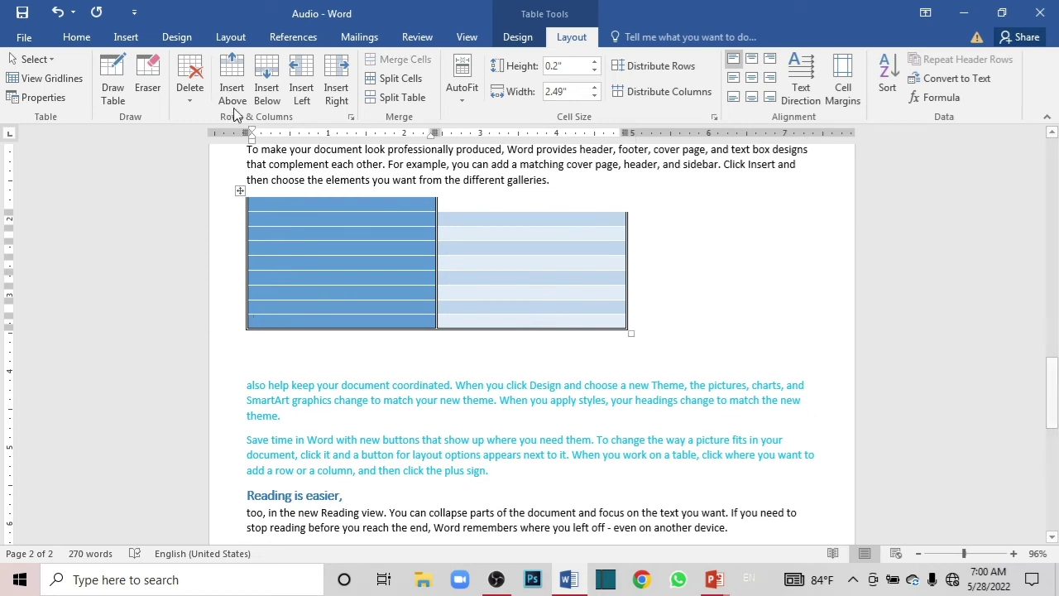
Add several more rows at the bottom of the table, above and below the selected row
{"action": "left_click", "coordinate": [233, 81]}
{"action": "left_click", "coordinate": [232, 80]}
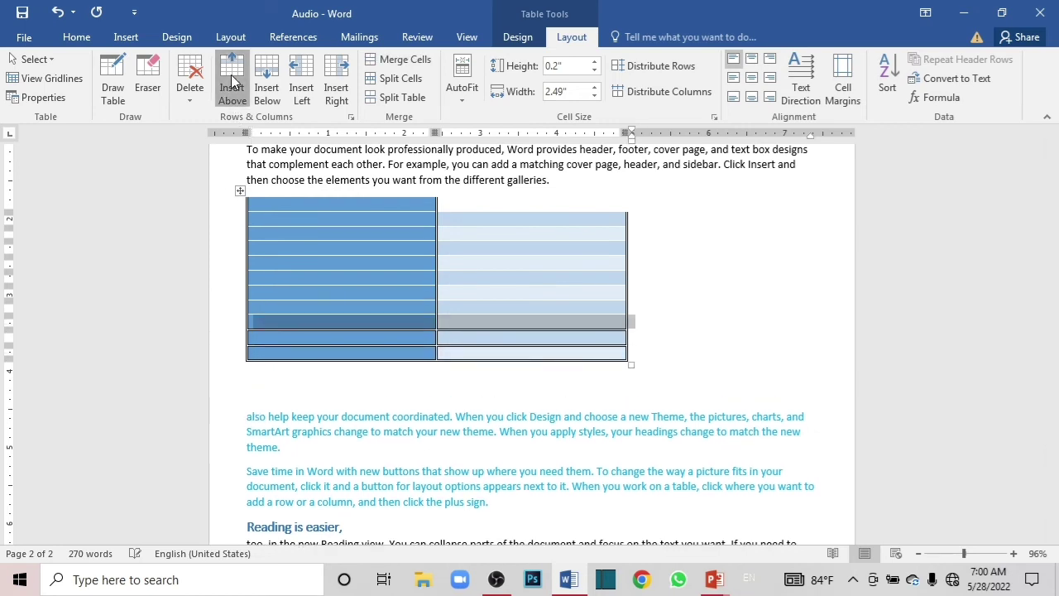
{"action": "left_click", "coordinate": [231, 80]}
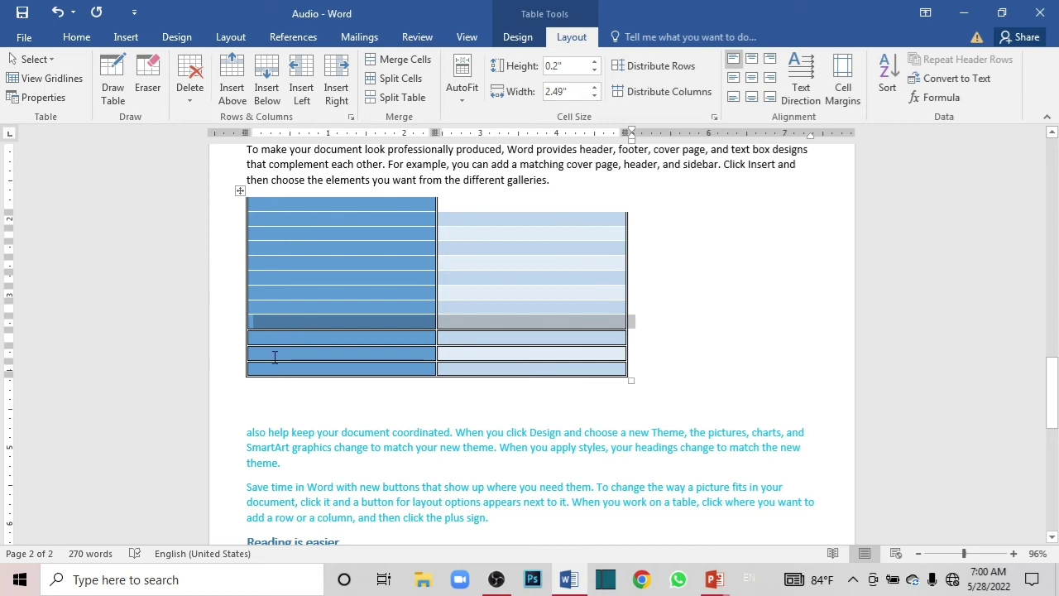
{"action": "left_click", "coordinate": [266, 78]}
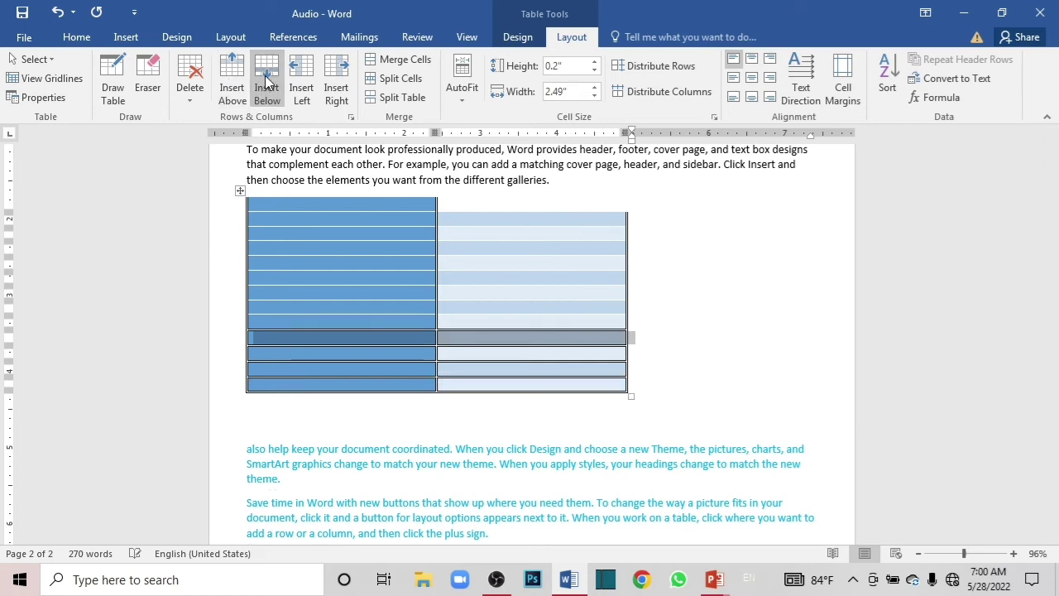
{"action": "left_click", "coordinate": [266, 78]}
{"action": "left_click", "coordinate": [266, 78]}
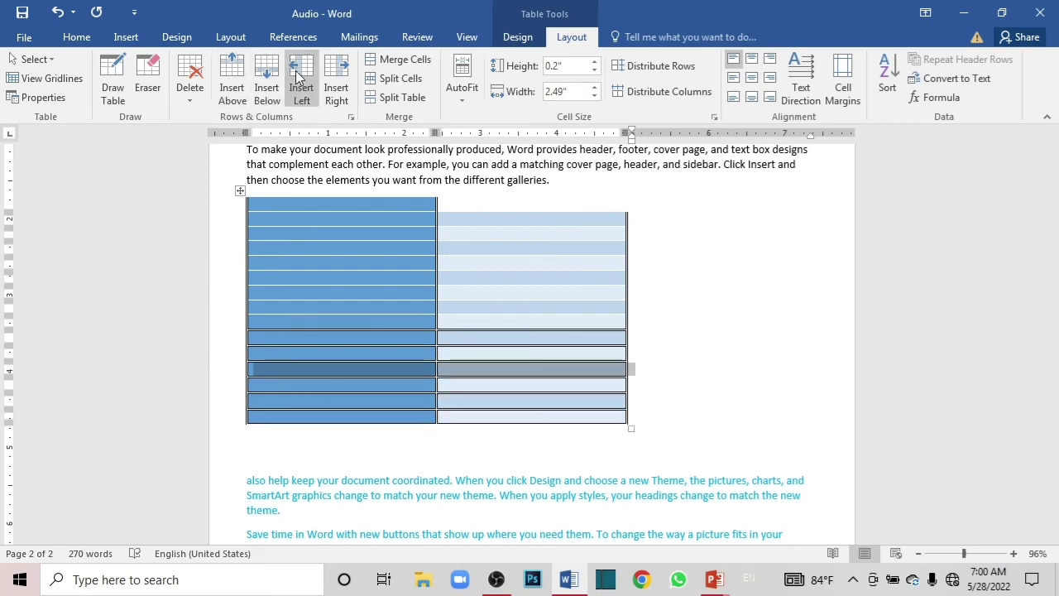
Insert two columns on the left and undo the extra insertion, leaving four columns
{"action": "left_click", "coordinate": [299, 78]}
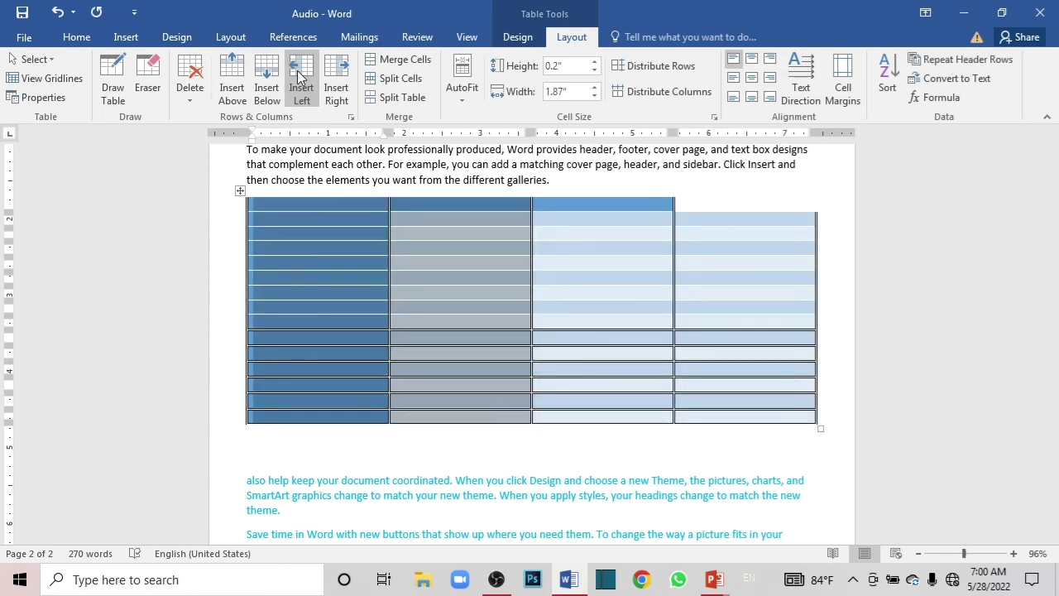
{"action": "left_click", "coordinate": [344, 73]}
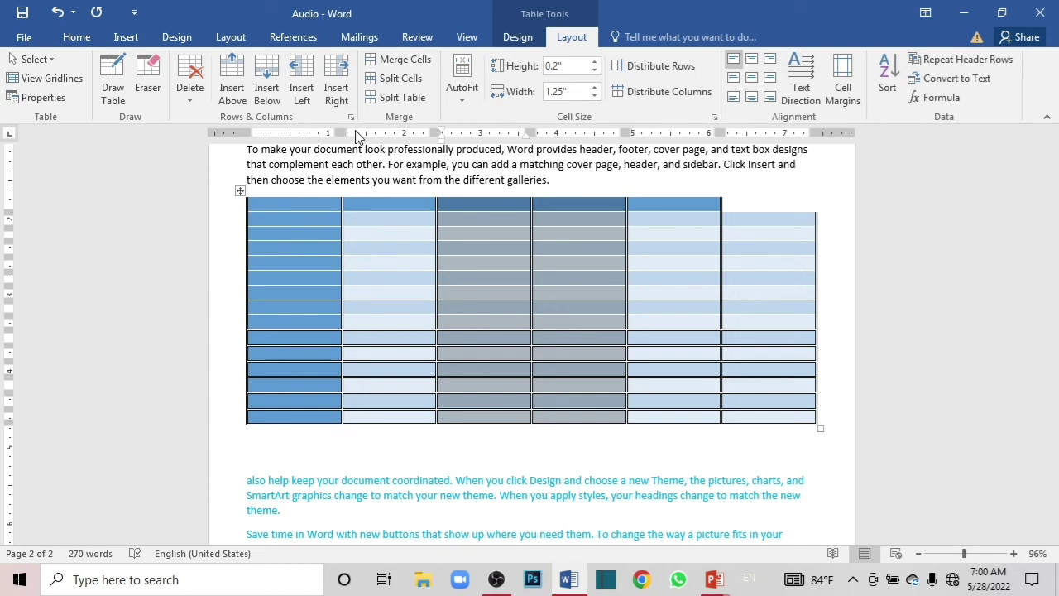
{"action": "left_click", "coordinate": [382, 236]}
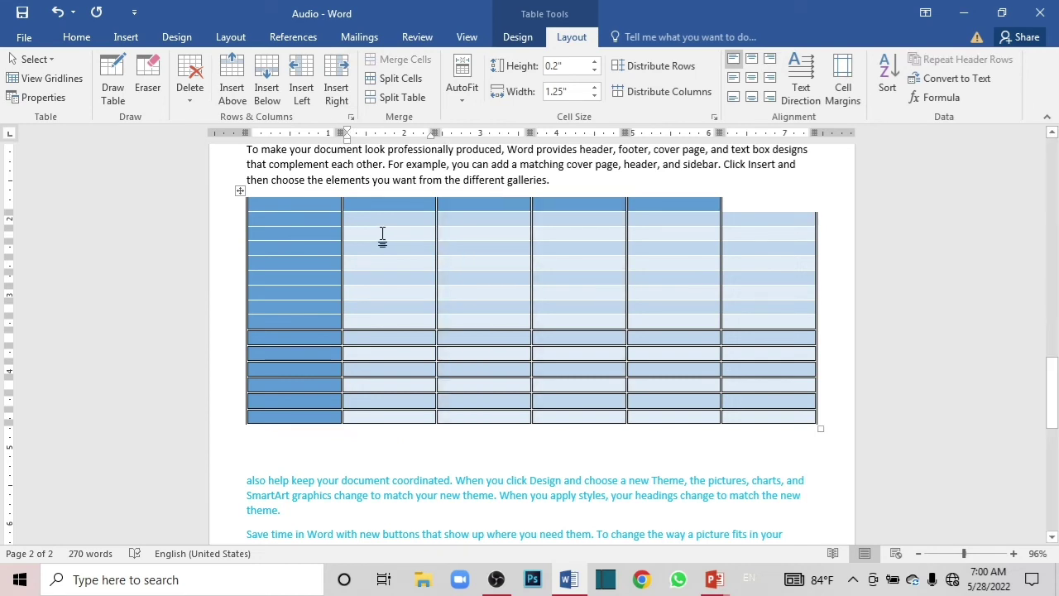
{"action": "key", "text": "ctrl+z"}
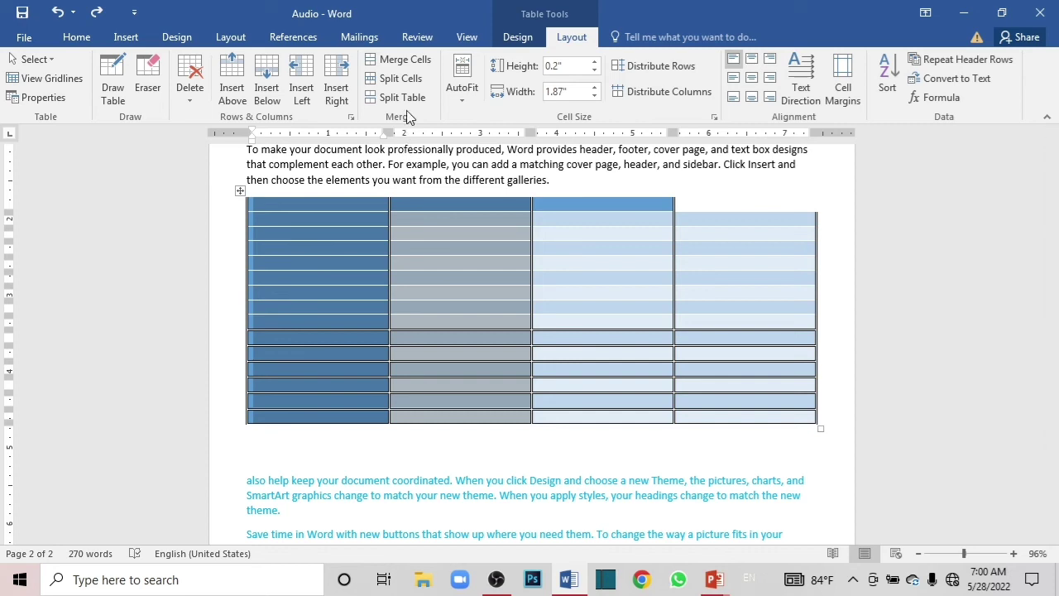
Merge all cells of columns 1–2 into one large cell spanning every row
{"action": "left_click", "coordinate": [410, 61]}
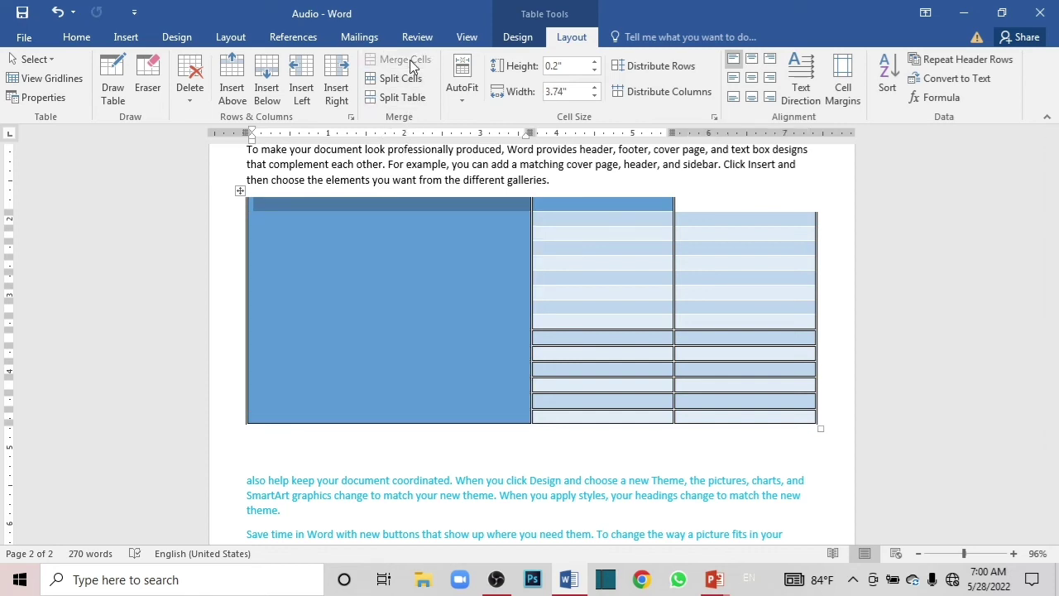
{"action": "key", "text": "ctrl+z"}
{"action": "left_click", "coordinate": [609, 283]}
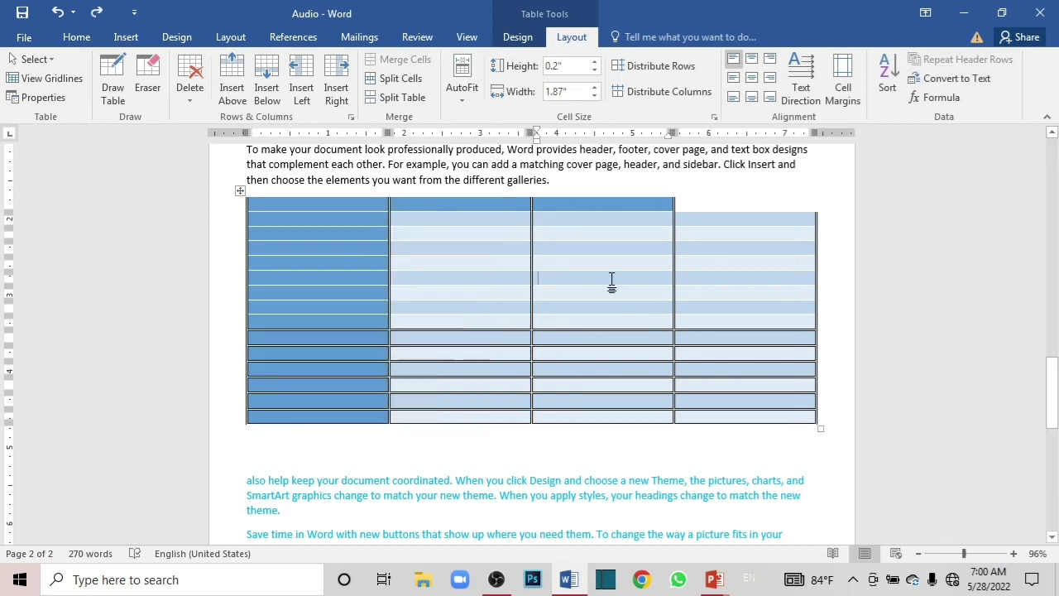
{"action": "mouse_move", "coordinate": [344, 209]}
{"action": "left_mouse_down"}
{"action": "mouse_move", "coordinate": [412, 286]}
{"action": "mouse_move", "coordinate": [414, 418]}
{"action": "left_mouse_up"}
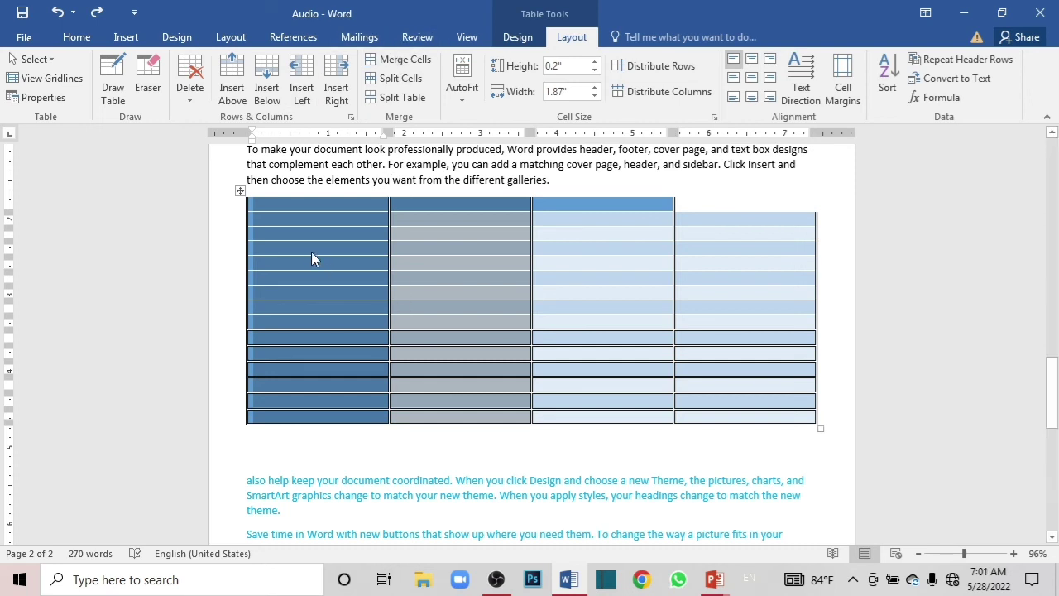
{"action": "left_click", "coordinate": [400, 60]}
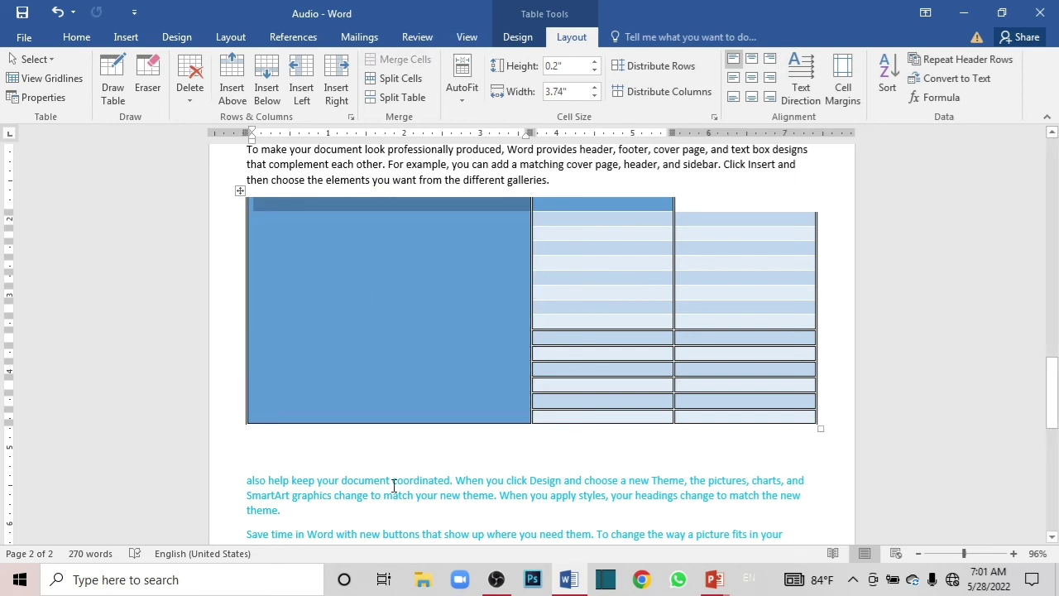
Split the large merged cell into 4 columns and 1 row
{"action": "left_click", "coordinate": [407, 81]}
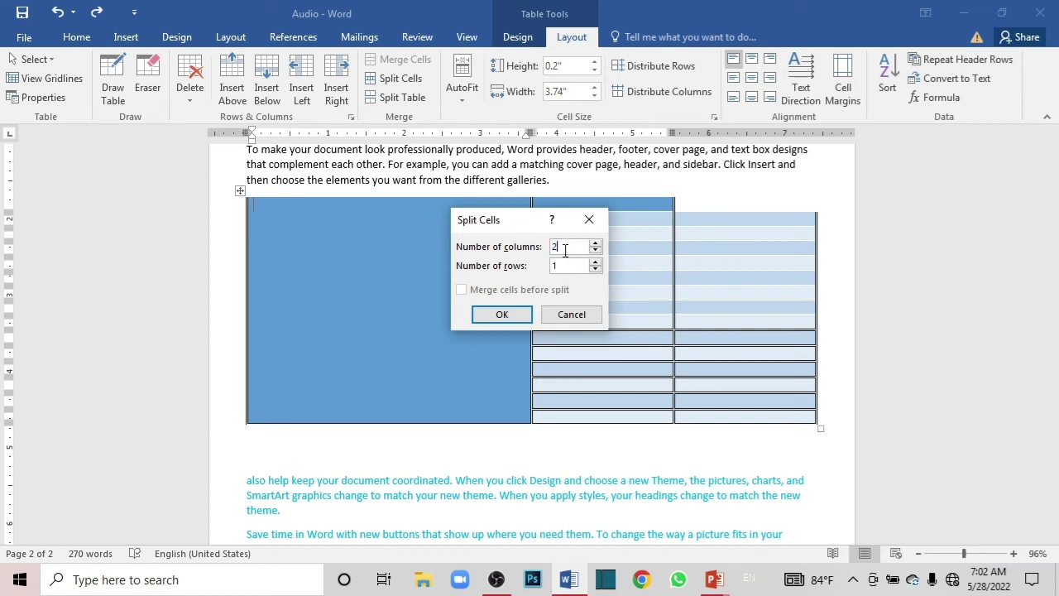
{"action": "double_click", "coordinate": [554, 248]}
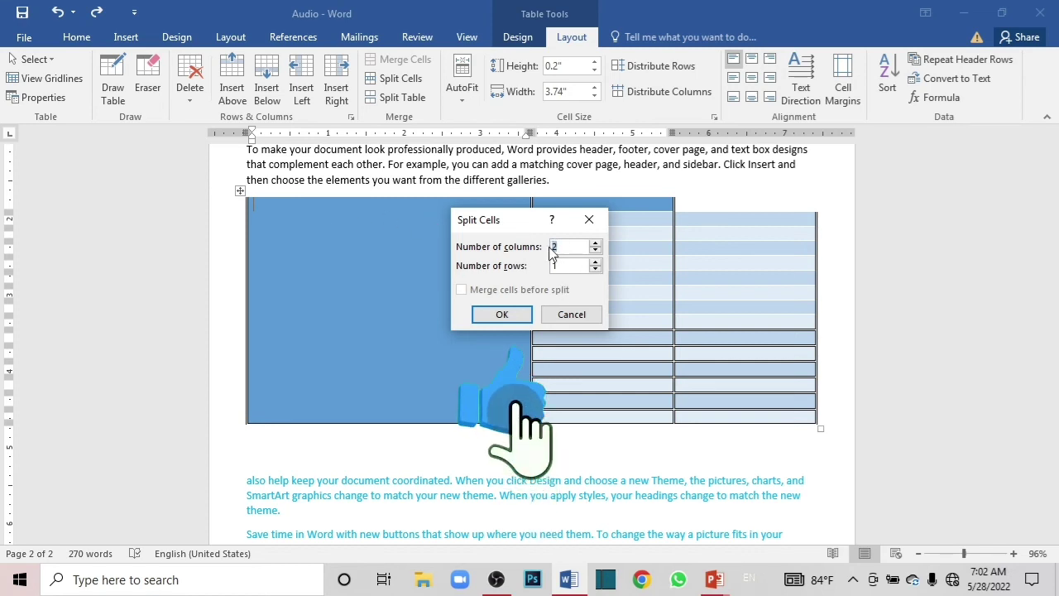
{"action": "type", "text": "4"}
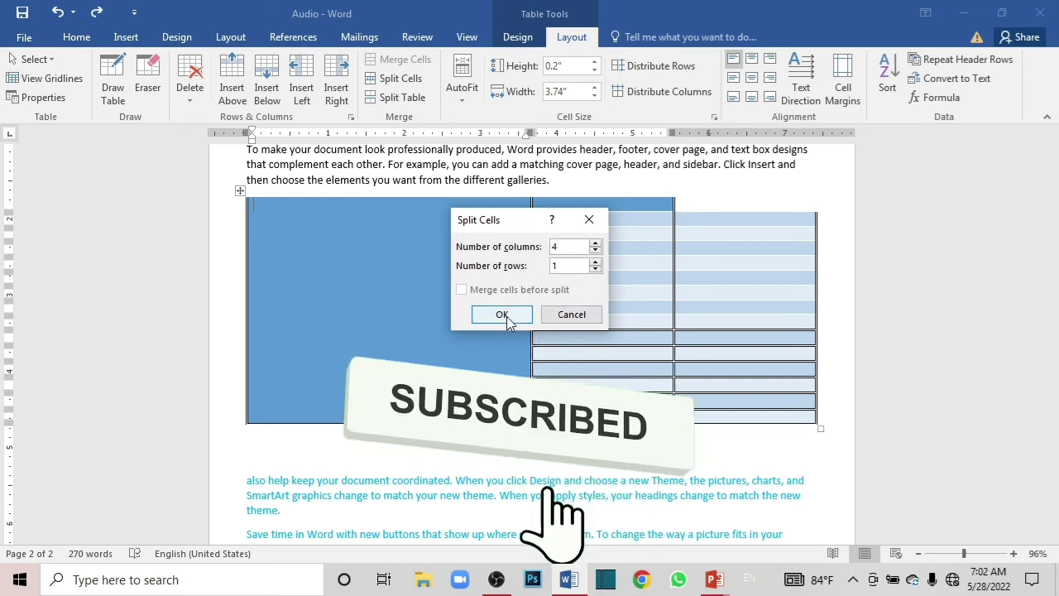
{"action": "left_click", "coordinate": [502, 316]}
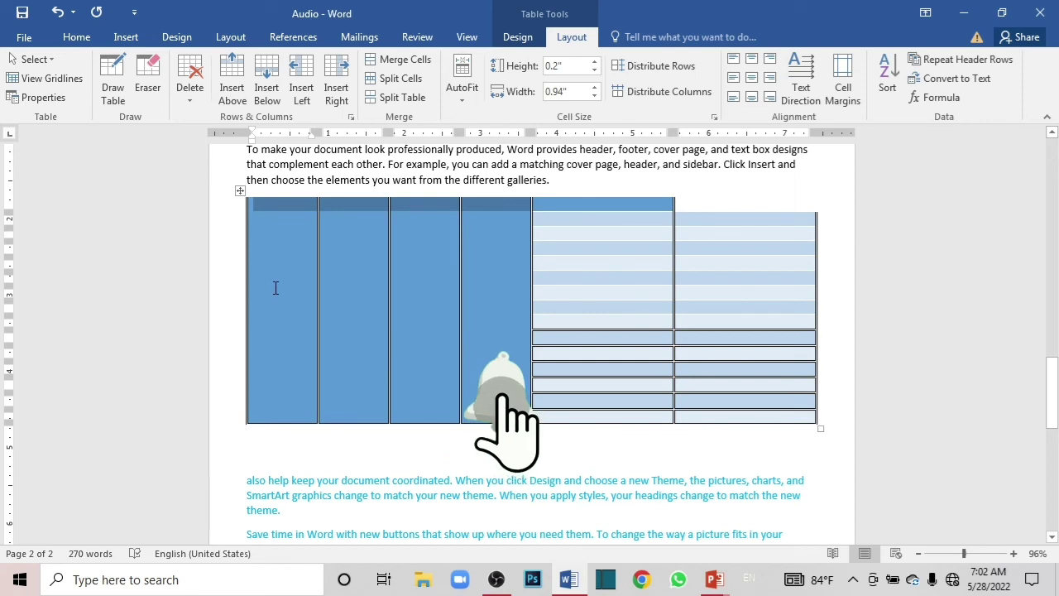
{"action": "left_click", "coordinate": [279, 284]}
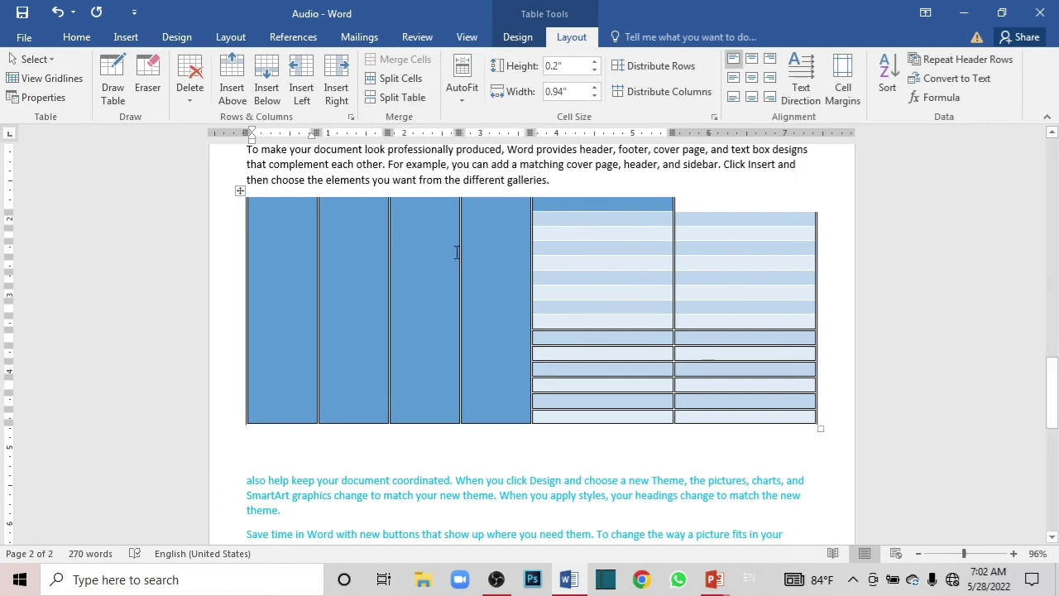
Split the table to add an empty paragraph above it, undoing the repeated split
{"action": "left_click", "coordinate": [240, 191]}
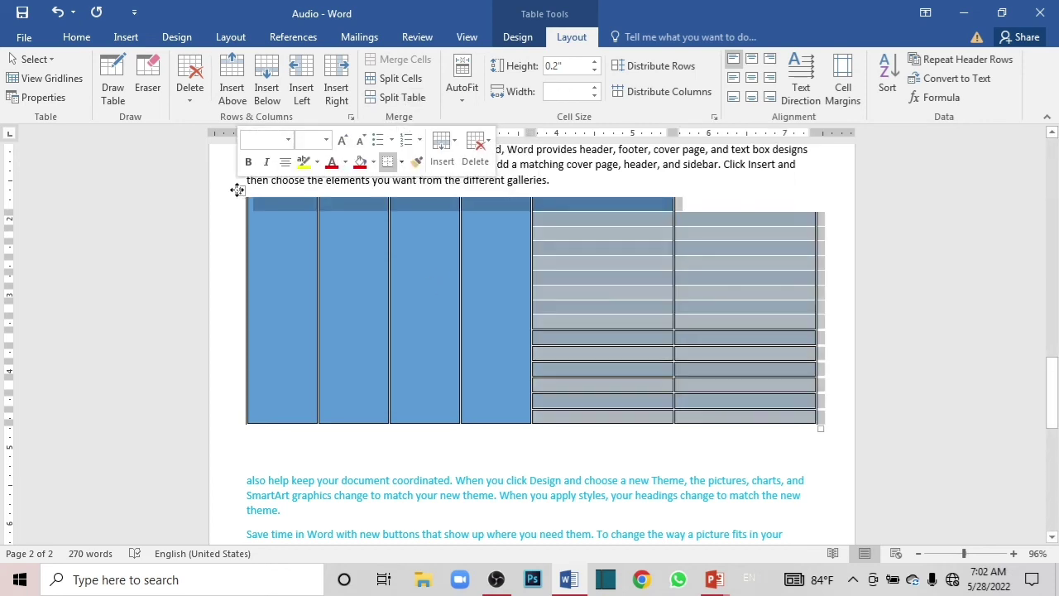
{"action": "left_click", "coordinate": [400, 98]}
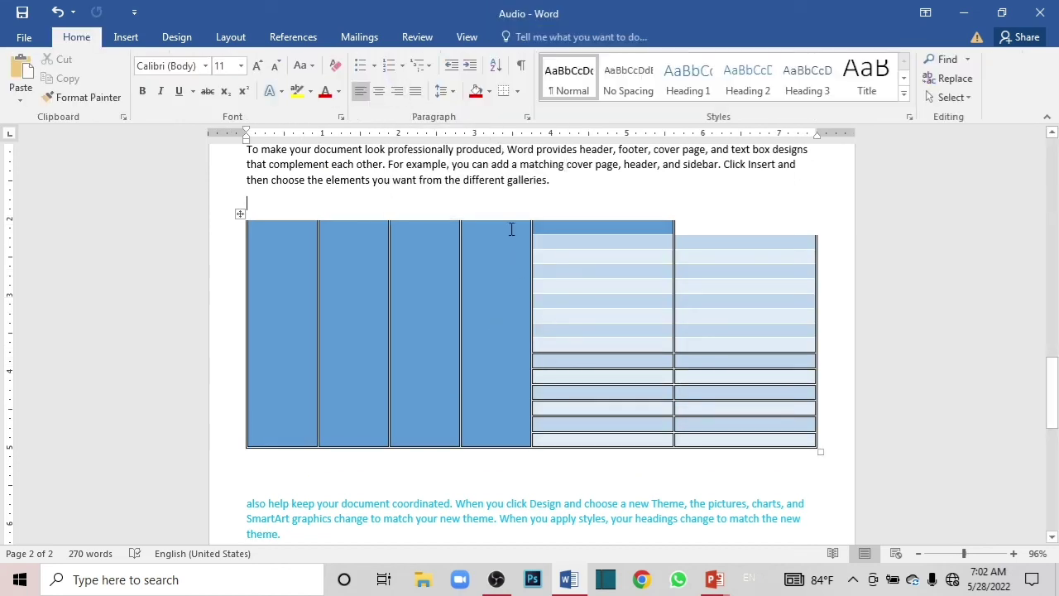
{"action": "mouse_move", "coordinate": [510, 228]}
{"action": "left_mouse_down"}
{"action": "mouse_move", "coordinate": [515, 454]}
{"action": "mouse_move", "coordinate": [571, 425]}
{"action": "left_mouse_up"}
{"action": "left_click", "coordinate": [497, 419]}
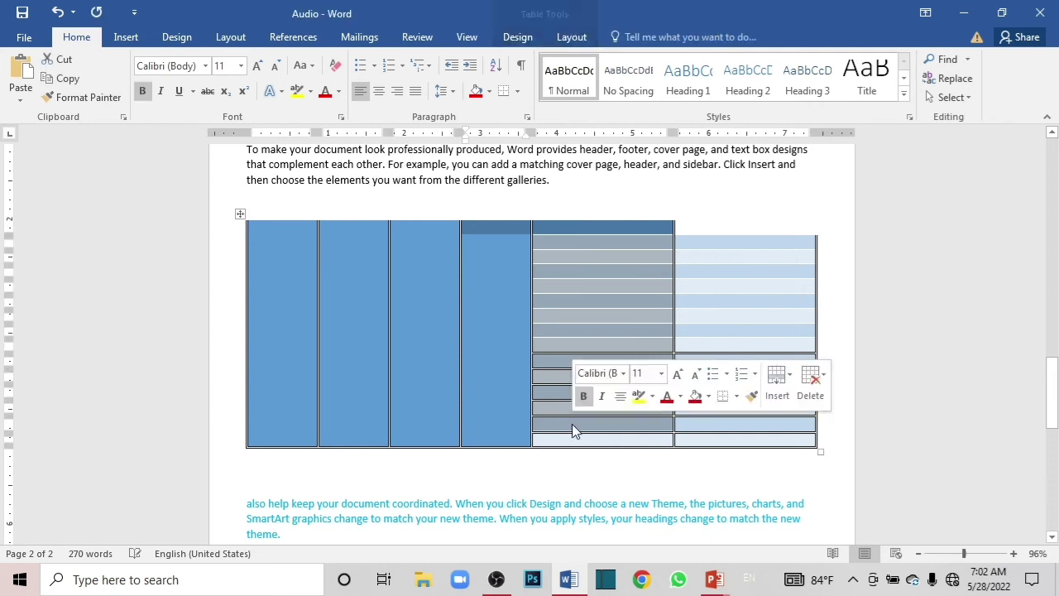
{"action": "left_click", "coordinate": [563, 37]}
{"action": "left_click", "coordinate": [370, 98]}
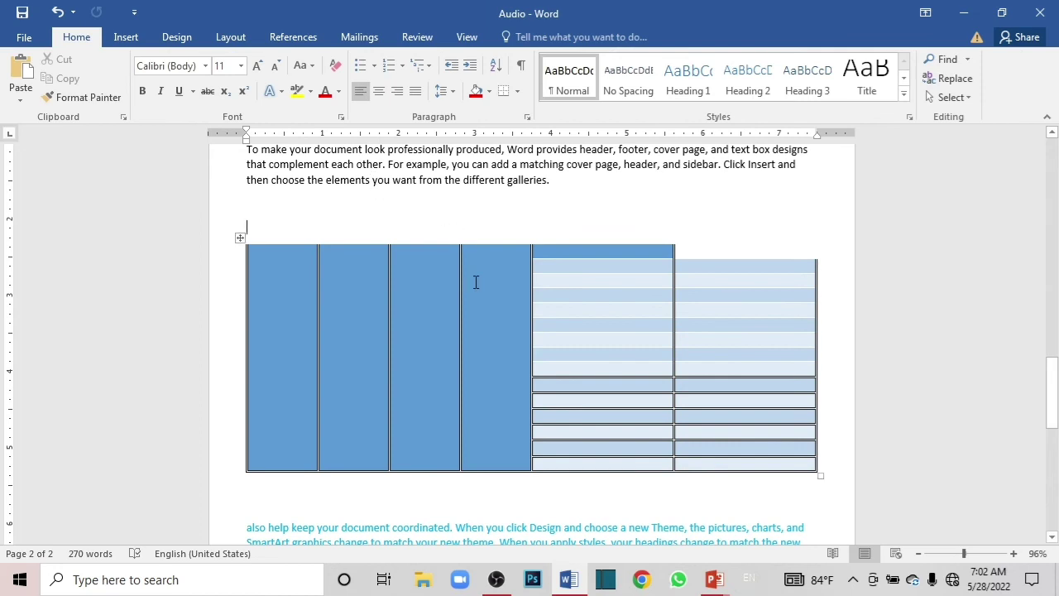
{"action": "key", "text": "ctrl+z"}
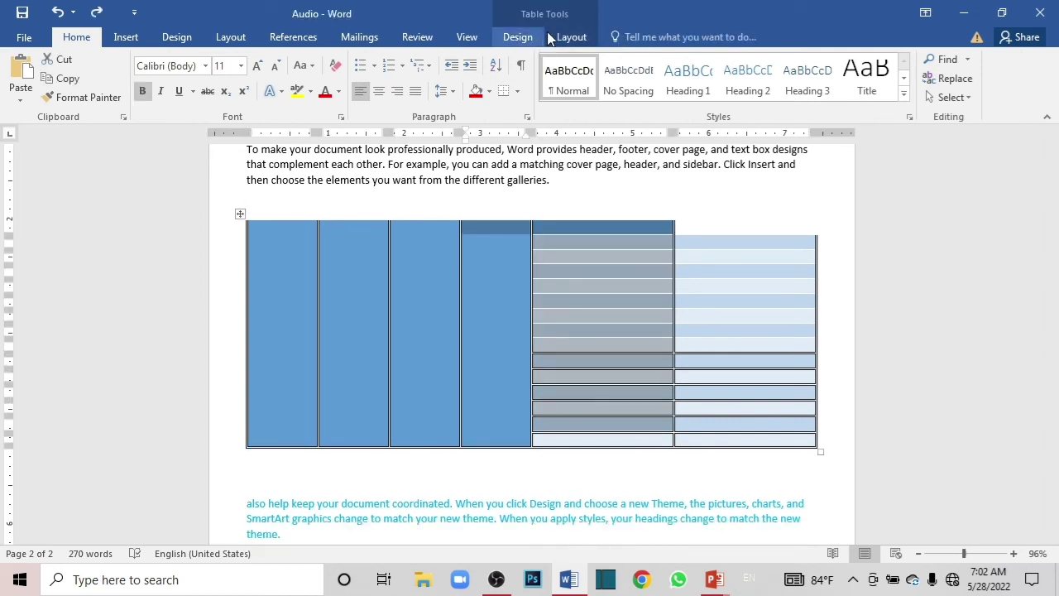
{"action": "left_click", "coordinate": [566, 37]}
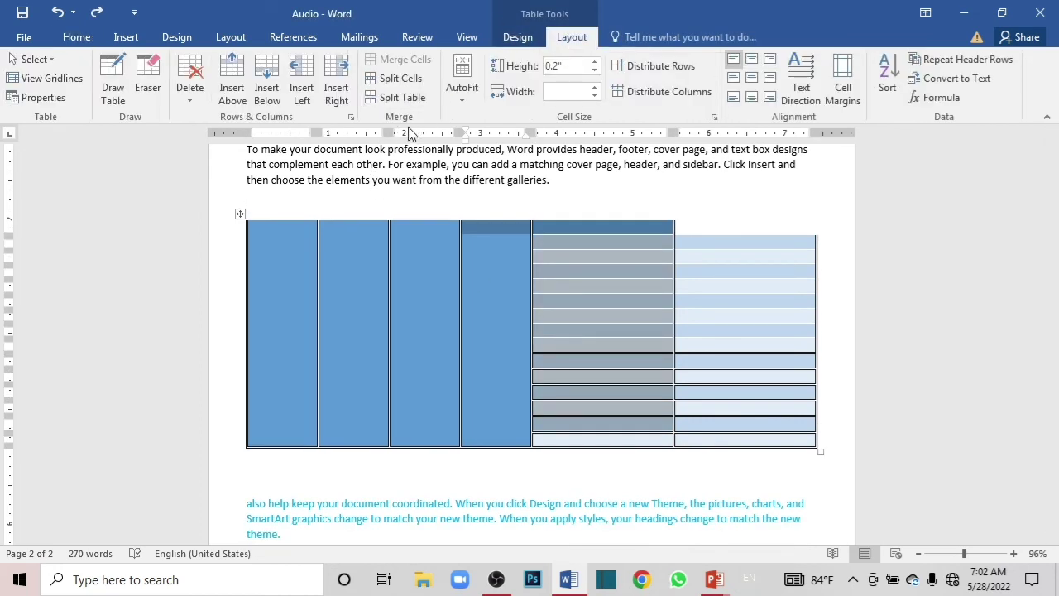
{"action": "left_click", "coordinate": [550, 321]}
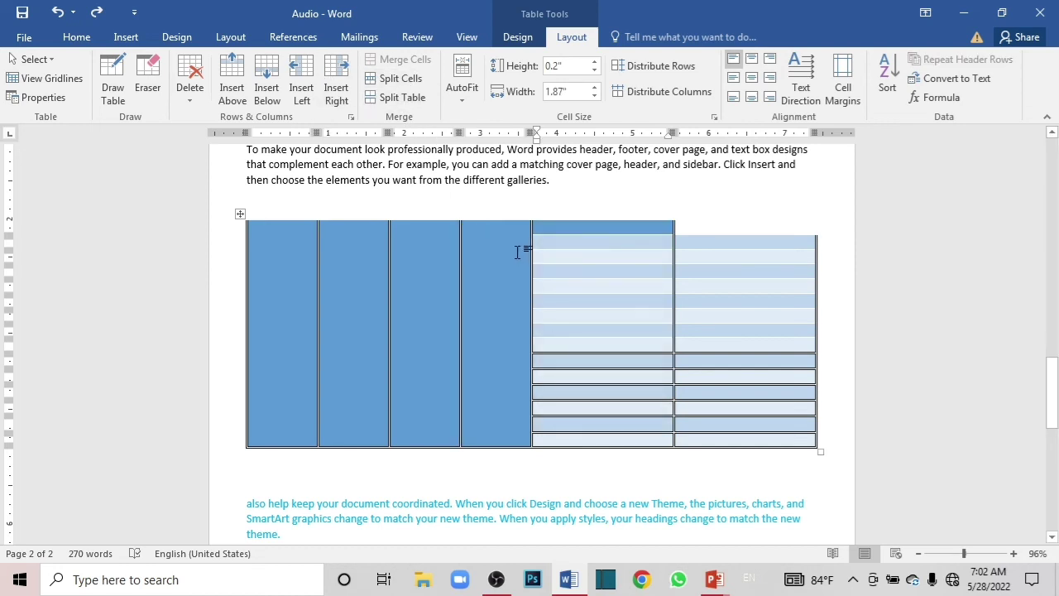
Merge the third and fourth narrow columns, then split them back into two columns
{"action": "left_click_drag", "start_coordinate": [454, 256], "coordinate": [478, 269]}
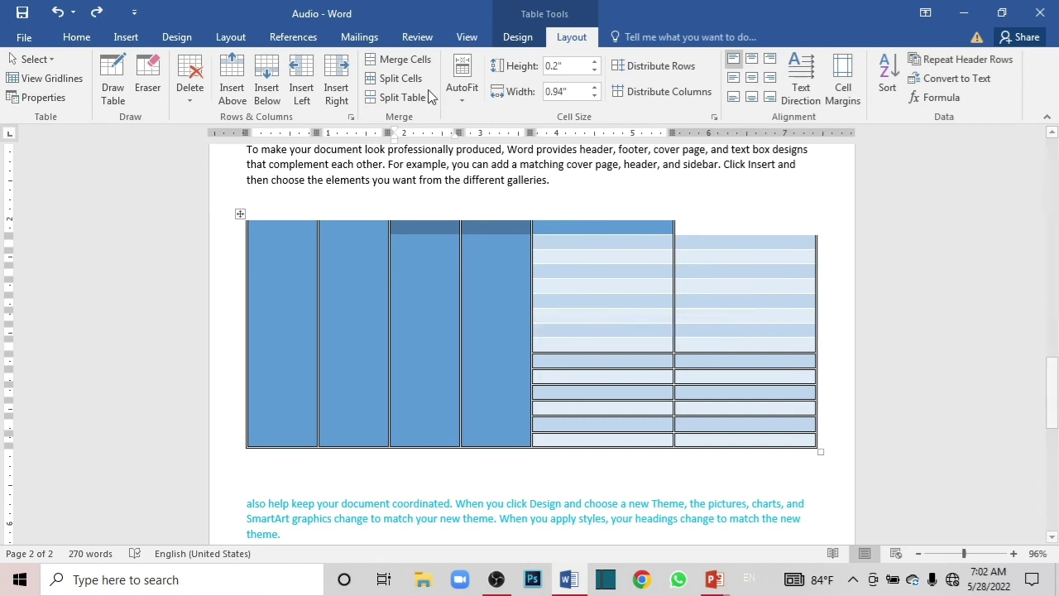
{"action": "left_click", "coordinate": [404, 61]}
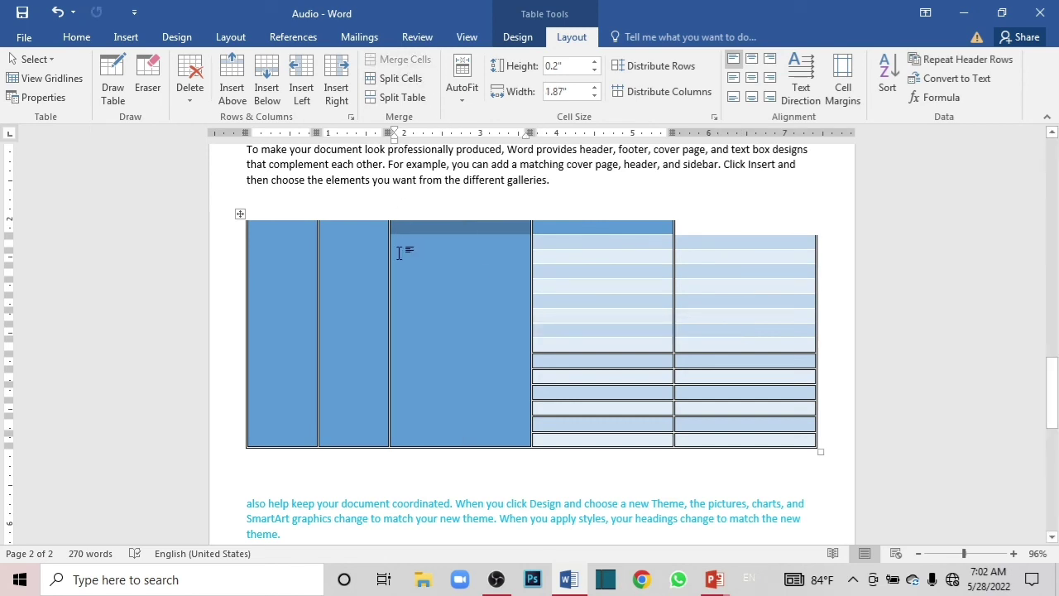
{"action": "left_click", "coordinate": [403, 78]}
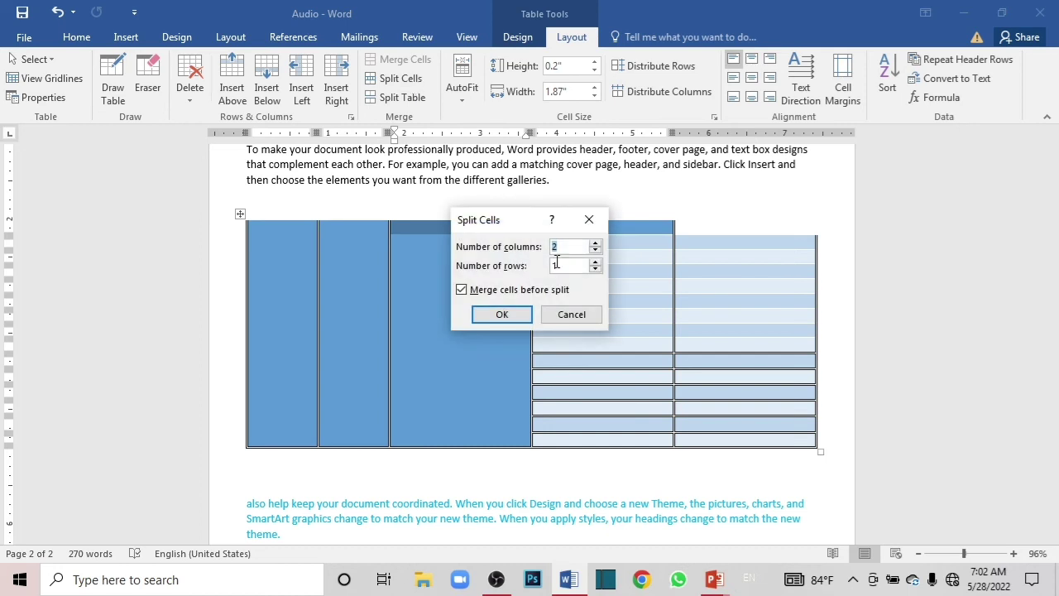
{"action": "left_click", "coordinate": [512, 320]}
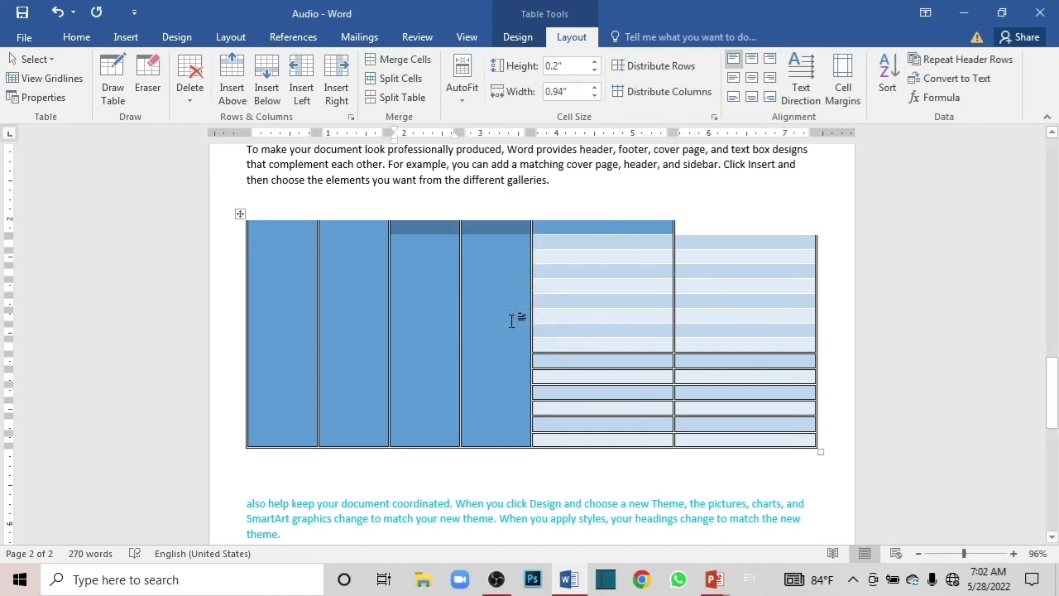
{"action": "left_click", "coordinate": [465, 97]}
Try the AutoFit options, ending with AutoFit Window and Fixed Column Width so the table spans the page
{"action": "left_click", "coordinate": [488, 143]}
{"action": "left_click", "coordinate": [471, 93]}
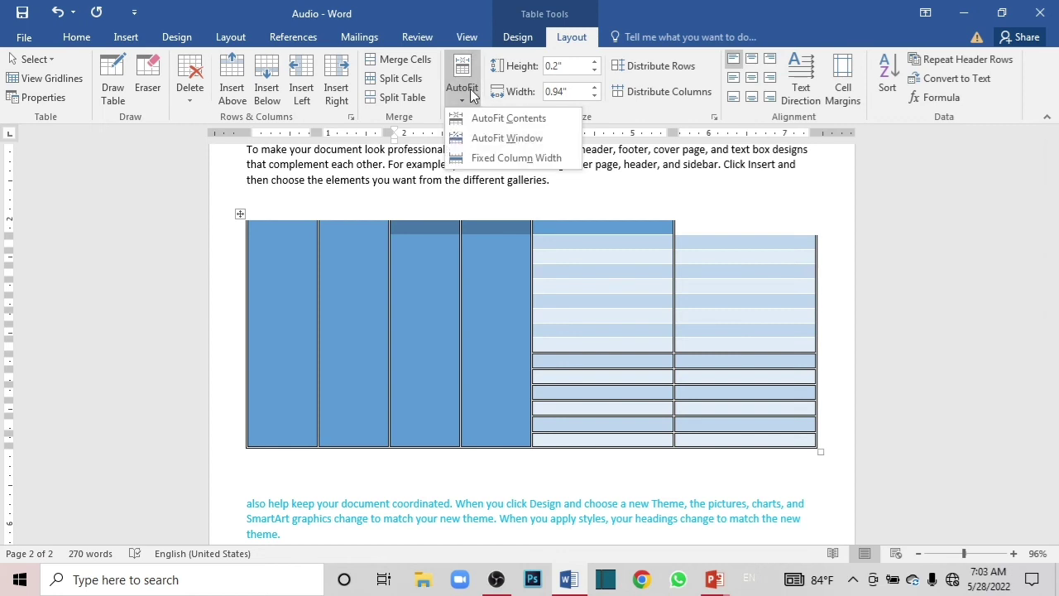
{"action": "left_click", "coordinate": [478, 118]}
{"action": "left_click", "coordinate": [464, 91]}
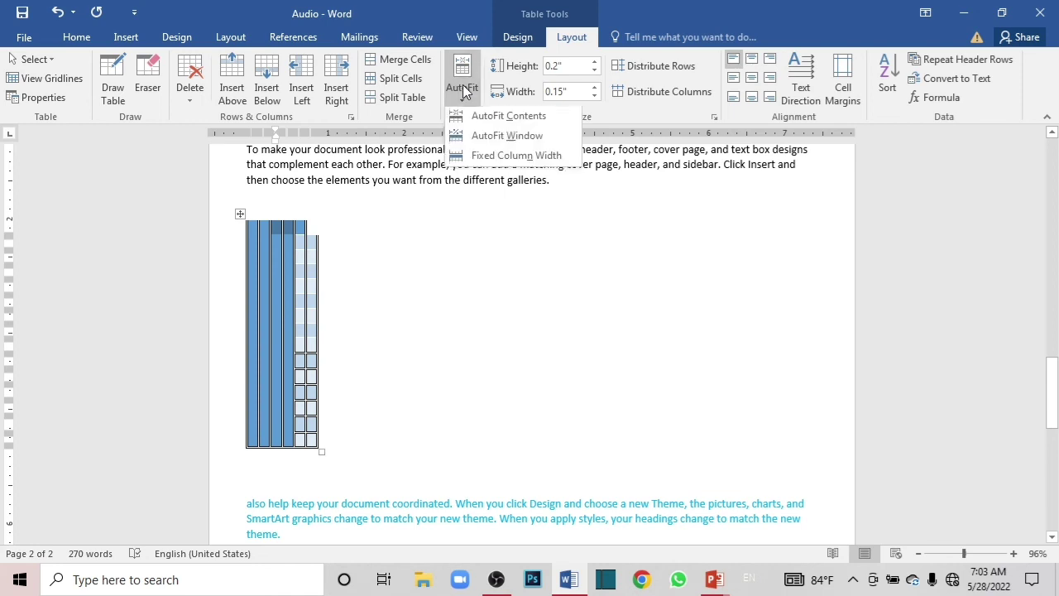
{"action": "left_click", "coordinate": [483, 135]}
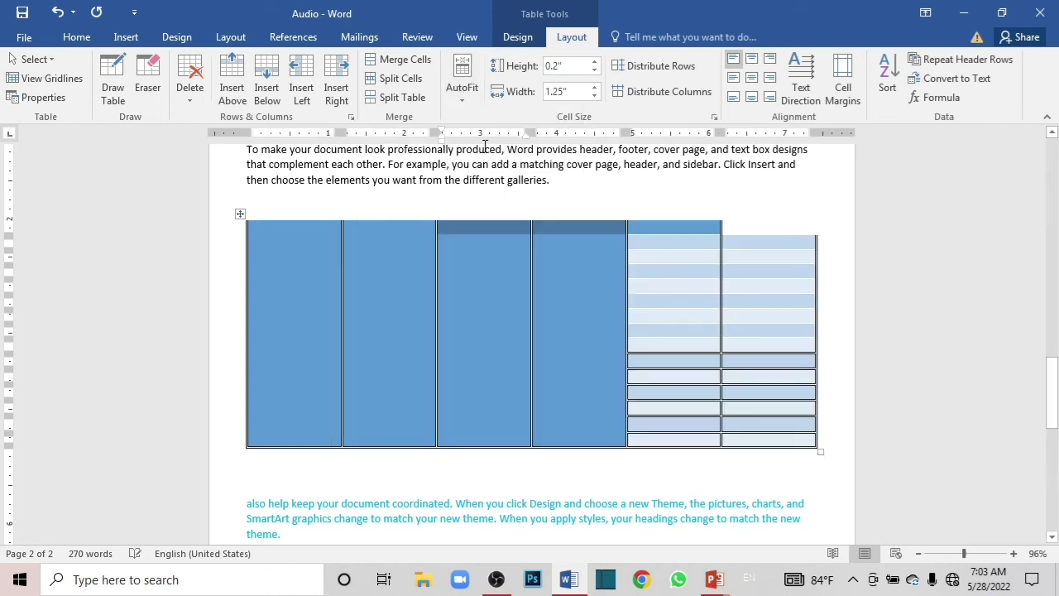
{"action": "left_click", "coordinate": [461, 89]}
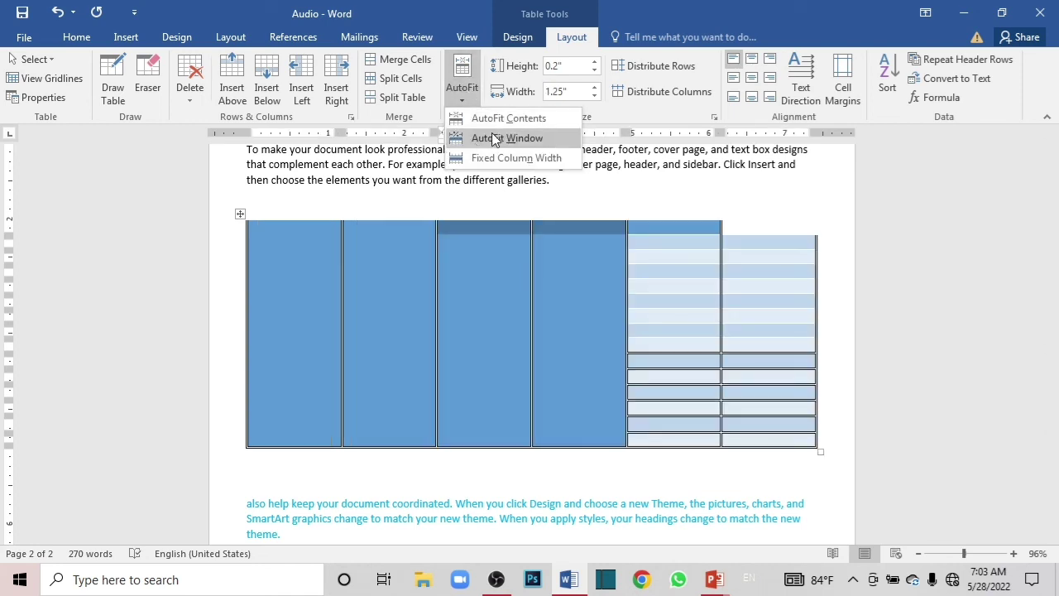
{"action": "left_click", "coordinate": [500, 158]}
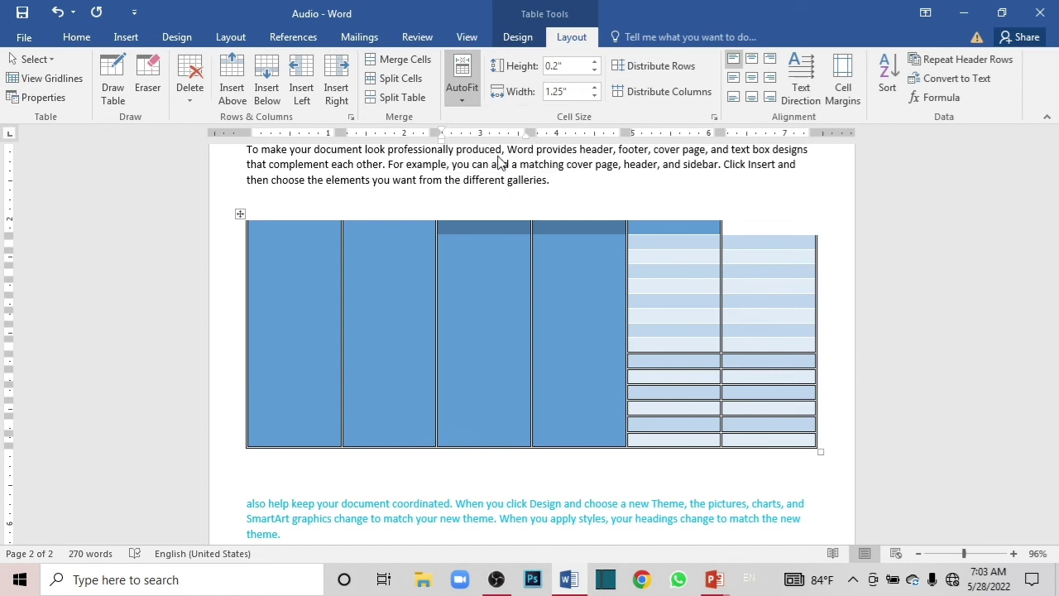
{"action": "left_click", "coordinate": [462, 89]}
{"action": "left_click", "coordinate": [487, 141]}
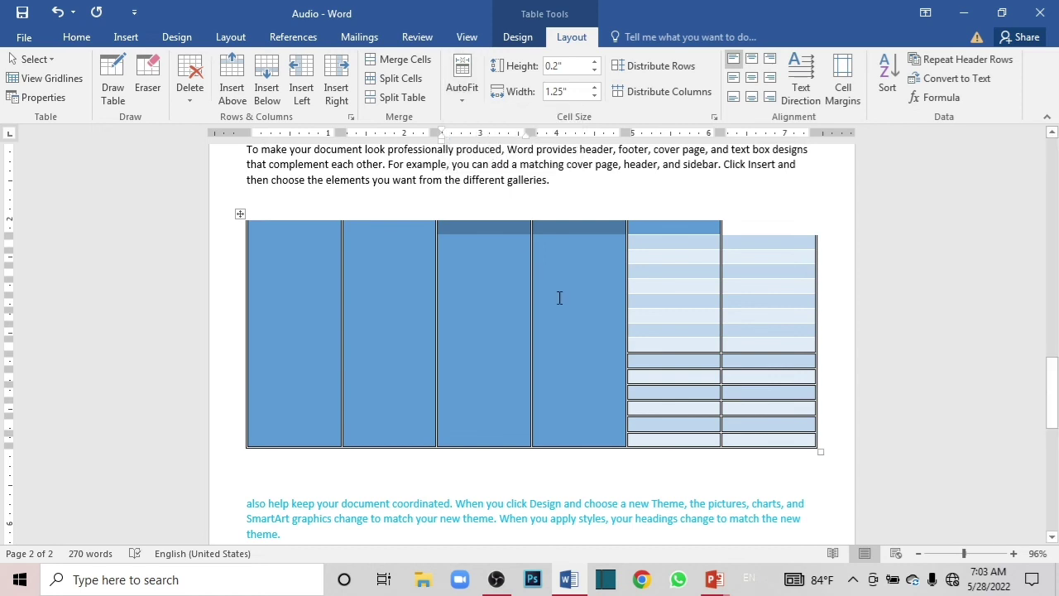
Distribute the rows evenly at 0.19-inch height and even out the column widths
{"action": "left_click", "coordinate": [571, 91]}
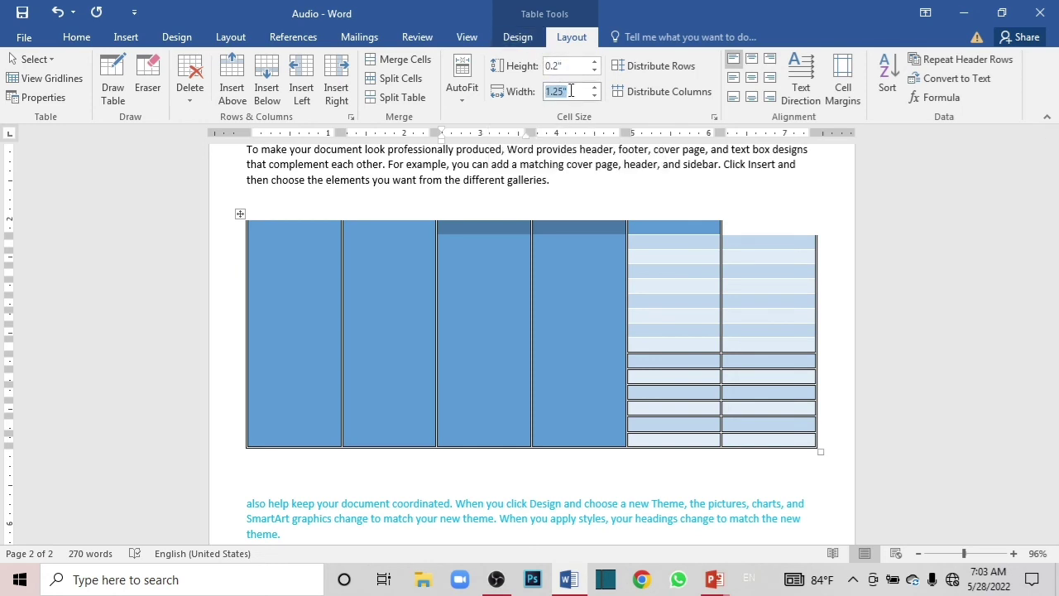
{"action": "left_click", "coordinate": [678, 73]}
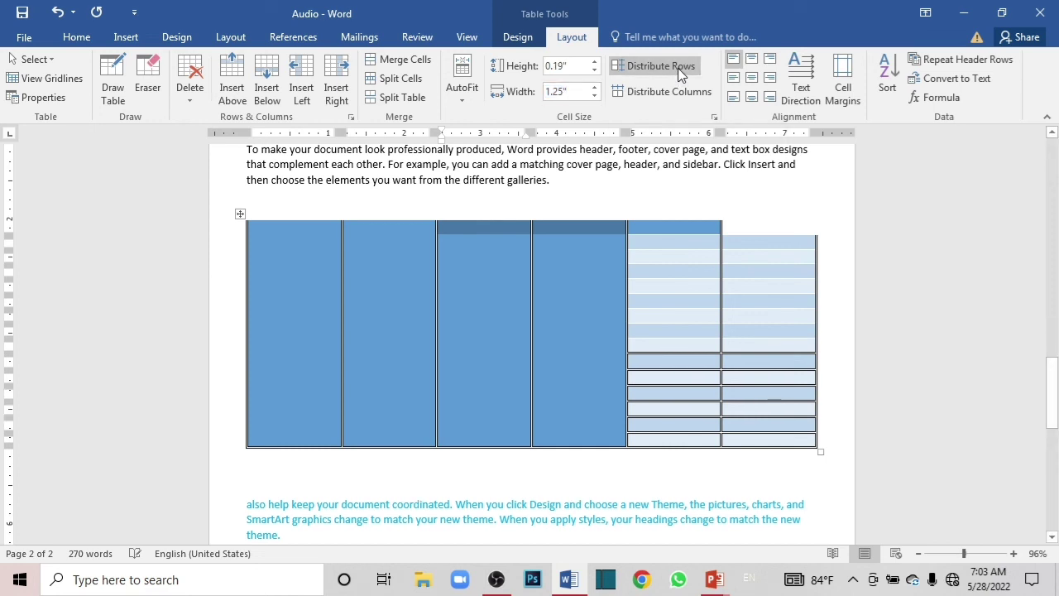
{"action": "left_click", "coordinate": [677, 93]}
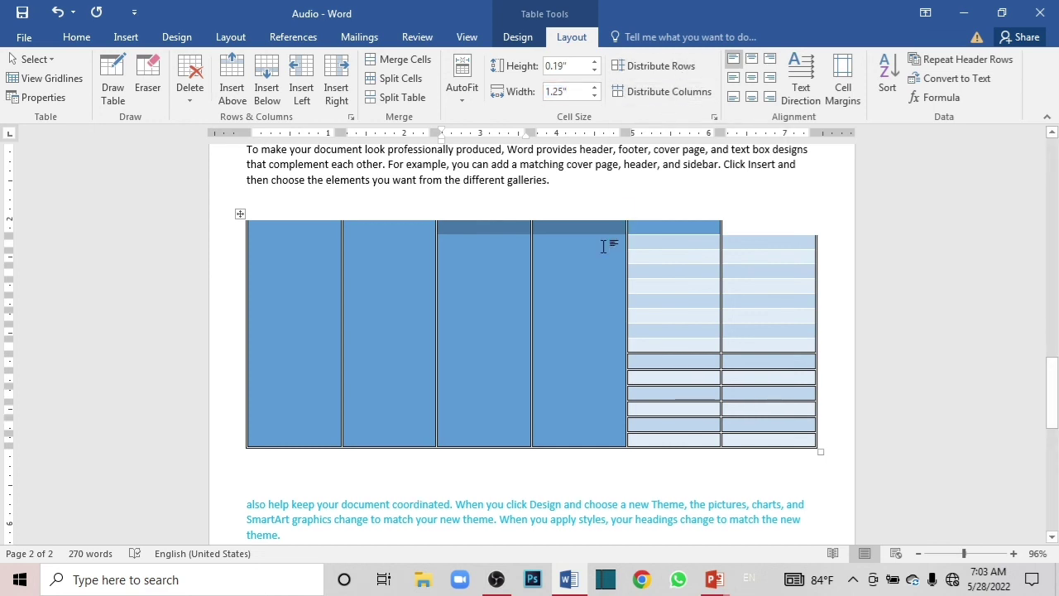
Undo the last change and type dzdxfhgnhvbjn, gcvhbjn and vbnm into the first three header cells
{"action": "left_click_drag", "start_coordinate": [633, 242], "coordinate": [716, 277]}
{"action": "key", "text": "ctrl+z"}
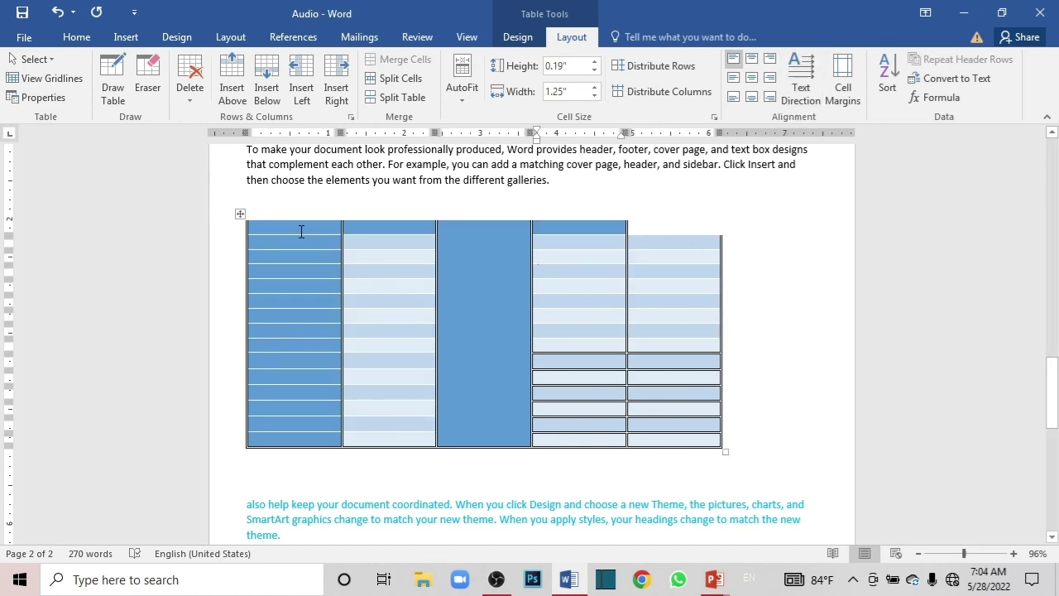
{"action": "type", "text": "dzdxfhgnhvbjn"}
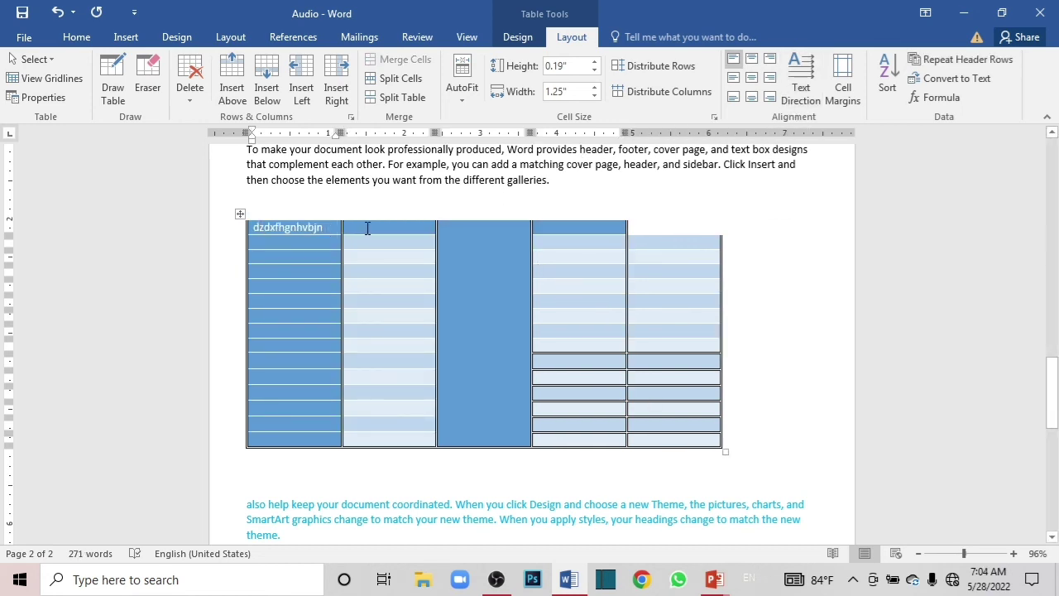
{"action": "left_click", "coordinate": [368, 229]}
{"action": "type", "text": "gcvhbjn"}
{"action": "left_click", "coordinate": [457, 235]}
{"action": "type", "text": "vbnm"}
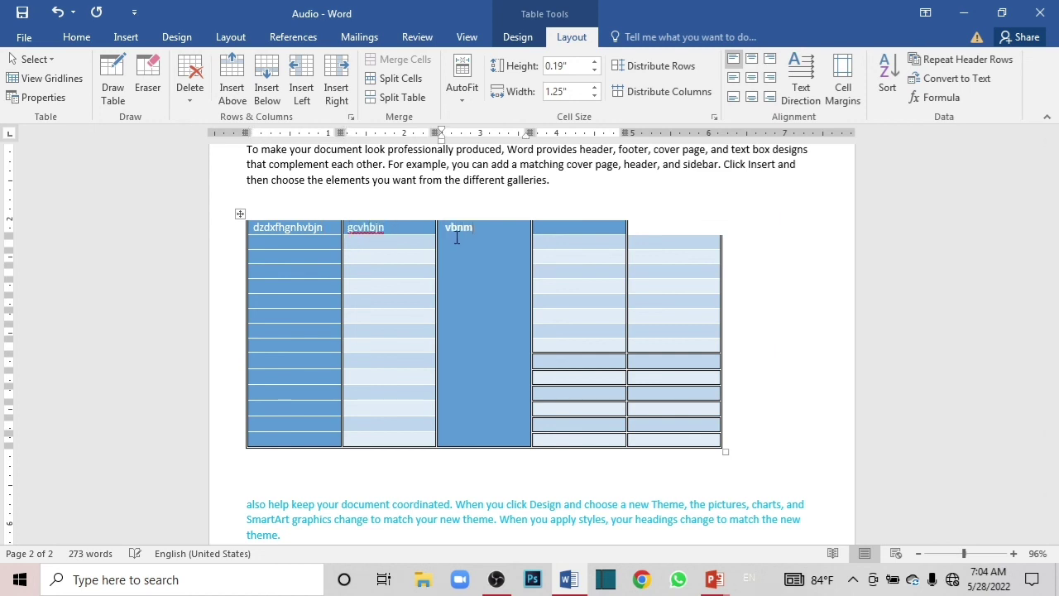
{"action": "left_click", "coordinate": [239, 235]}
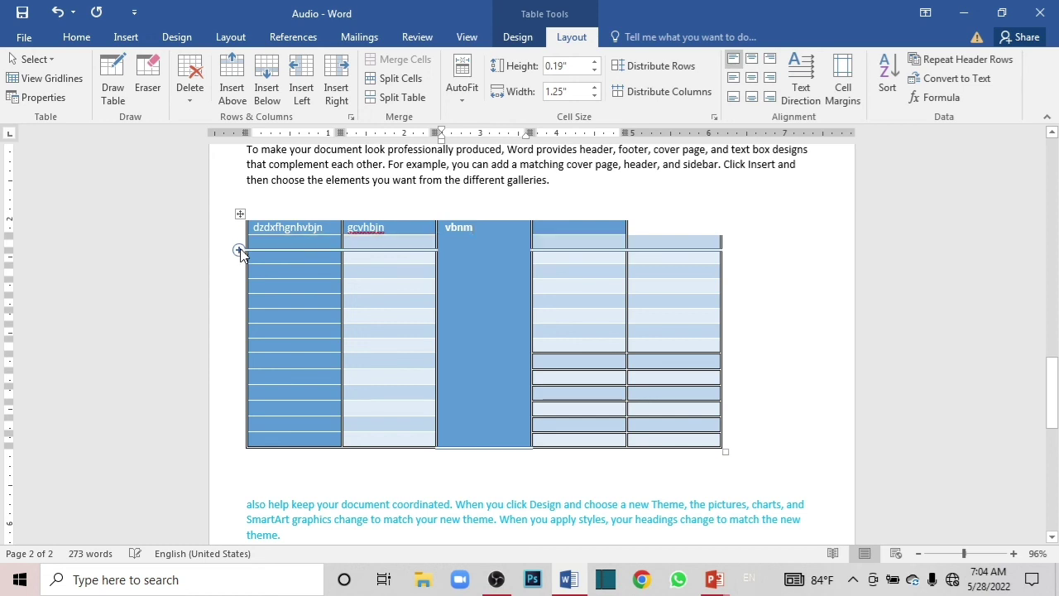
{"action": "left_click", "coordinate": [249, 229]}
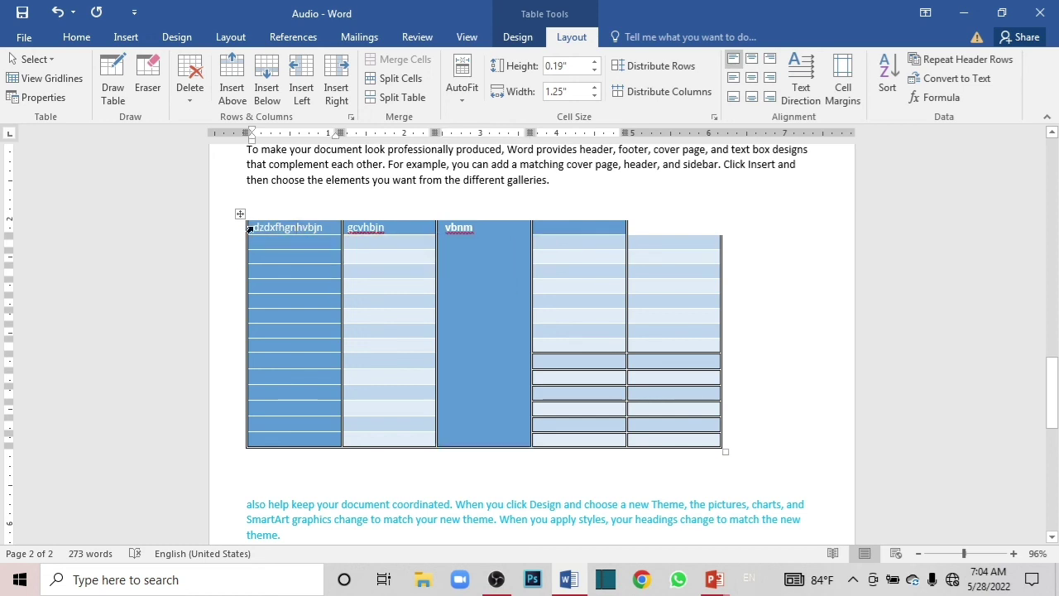
Grow the three header labels' font to 22 pt with Grow Font
{"action": "left_click_drag", "start_coordinate": [298, 231], "coordinate": [462, 221]}
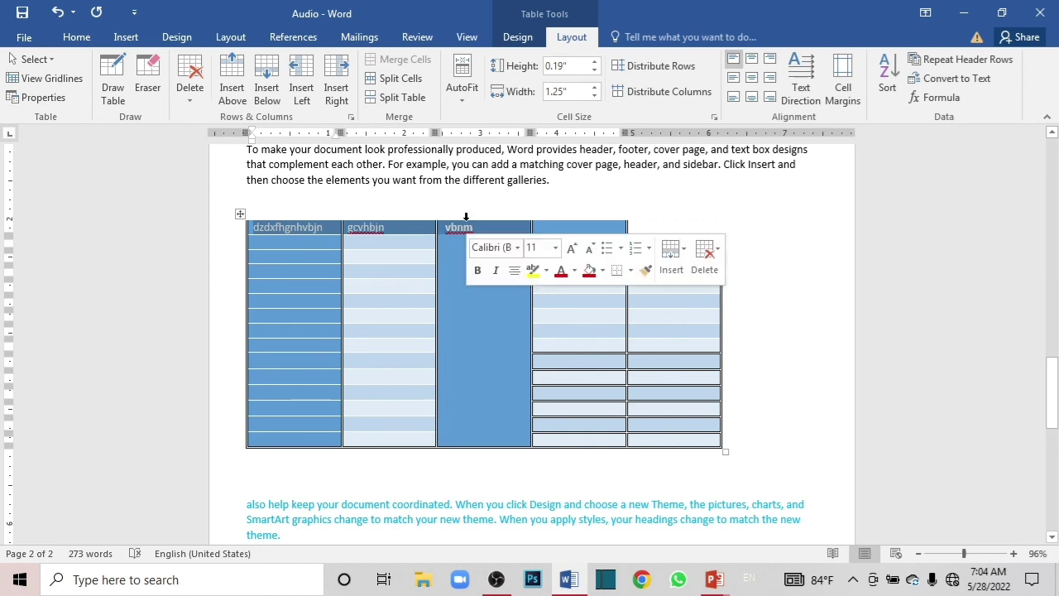
{"action": "left_click", "coordinate": [570, 248]}
{"action": "left_click", "coordinate": [570, 249]}
{"action": "left_click", "coordinate": [570, 249]}
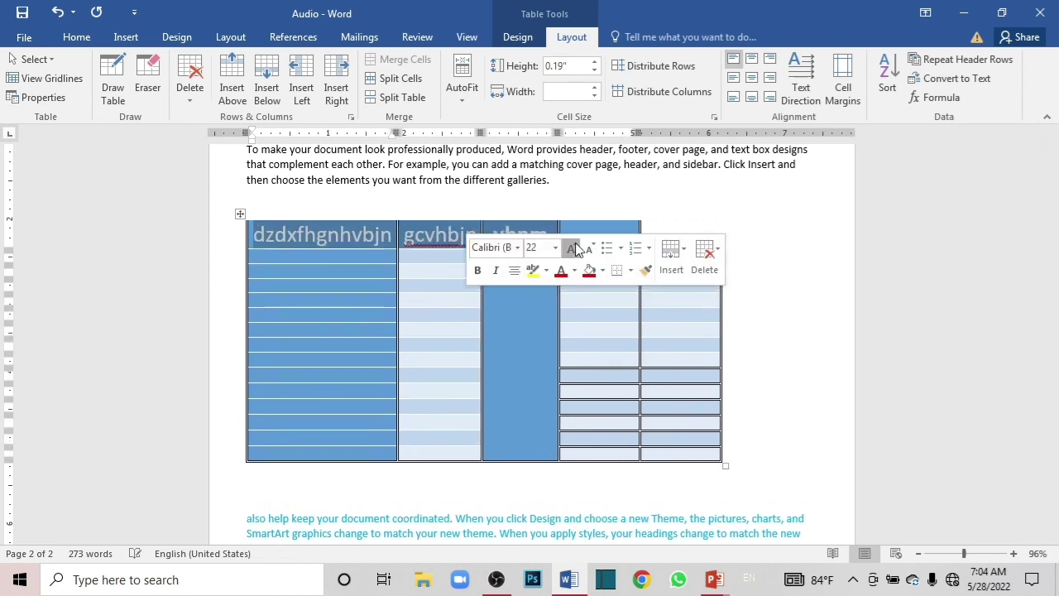
{"action": "left_click", "coordinate": [570, 249]}
{"action": "left_click", "coordinate": [728, 229]}
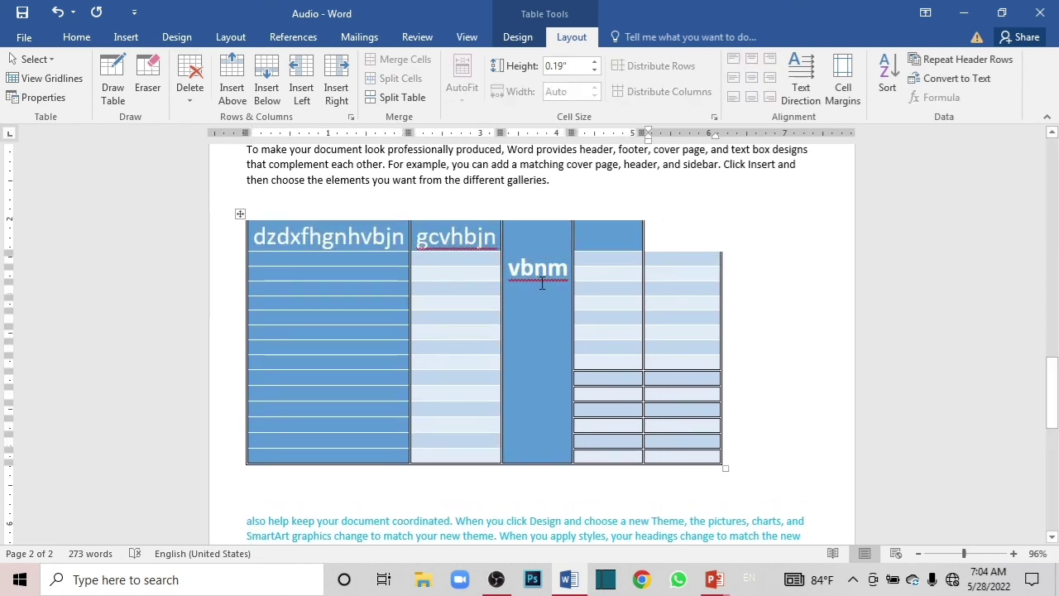
{"action": "left_click", "coordinate": [295, 239]}
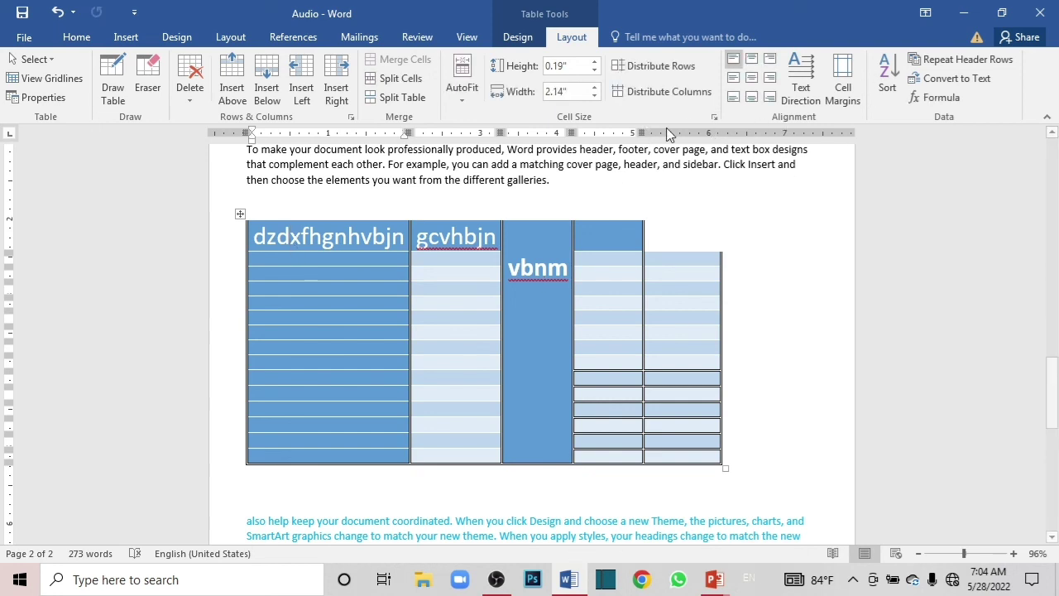
Center-align the text in the first header cell
{"action": "left_click", "coordinate": [735, 61]}
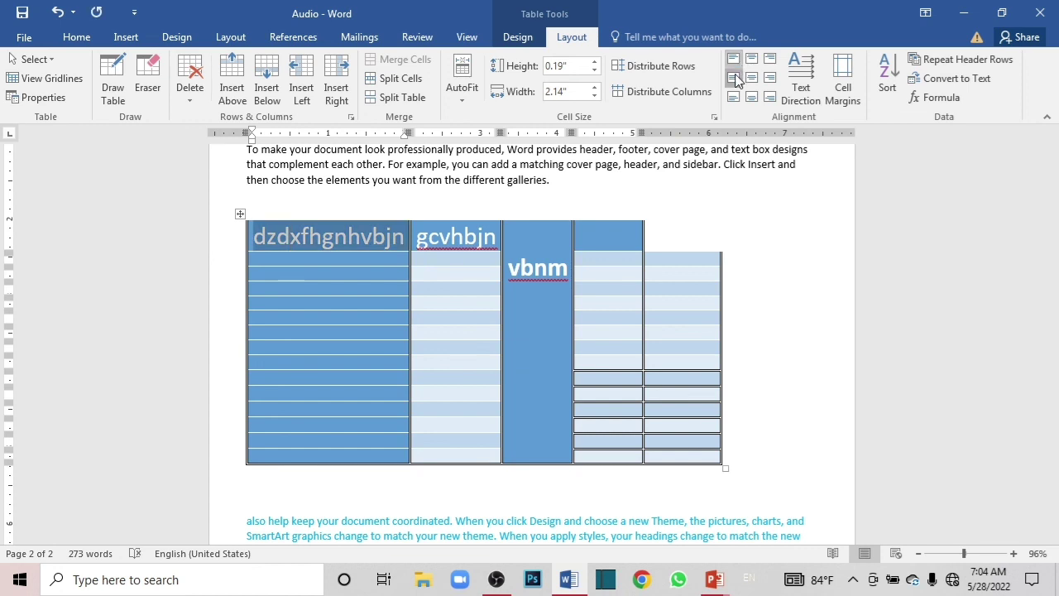
{"action": "left_click", "coordinate": [735, 78]}
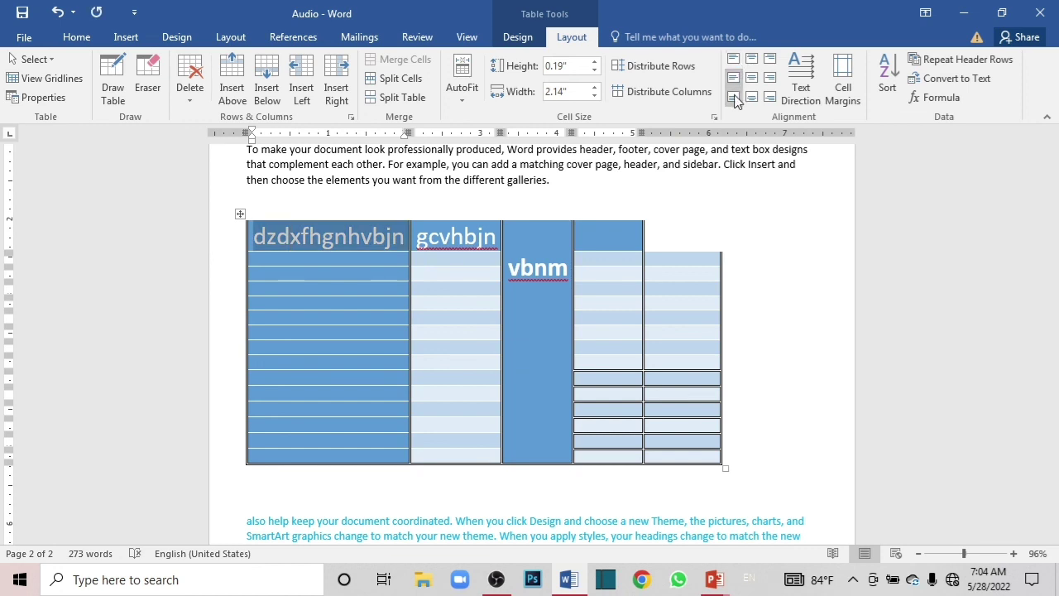
{"action": "left_click", "coordinate": [734, 97]}
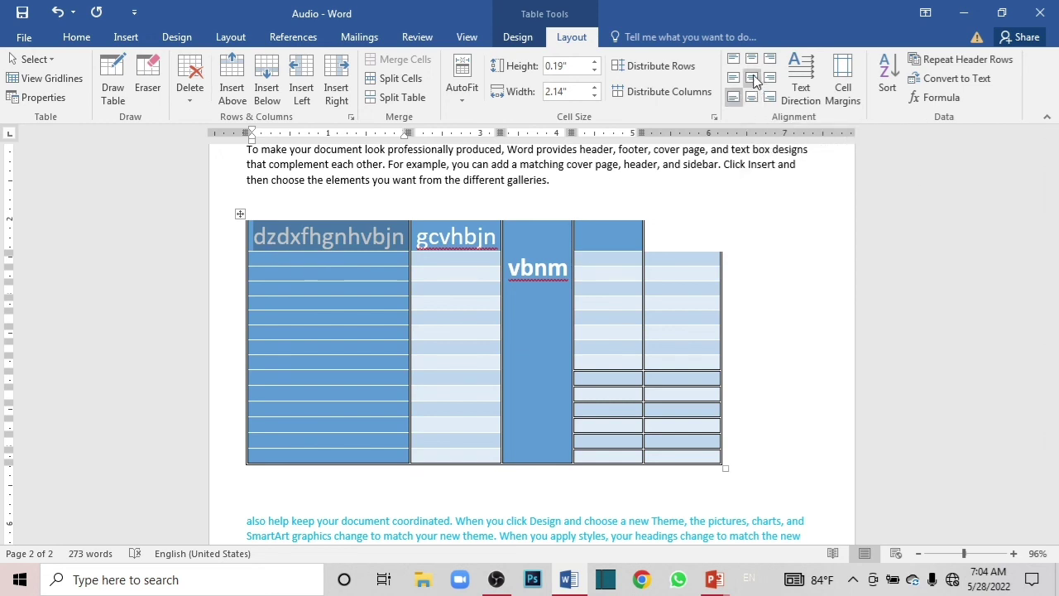
{"action": "left_click", "coordinate": [753, 78]}
Rotate the dzdxfhgnhvbjn header label to run vertically, reading bottom to top
{"action": "left_click", "coordinate": [799, 100]}
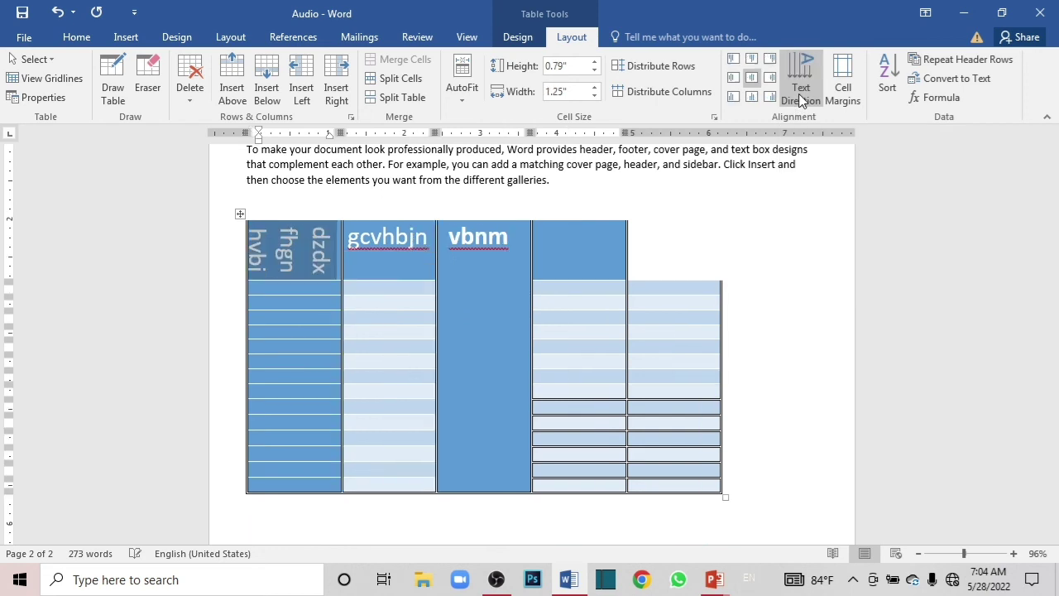
{"action": "left_click", "coordinate": [799, 100]}
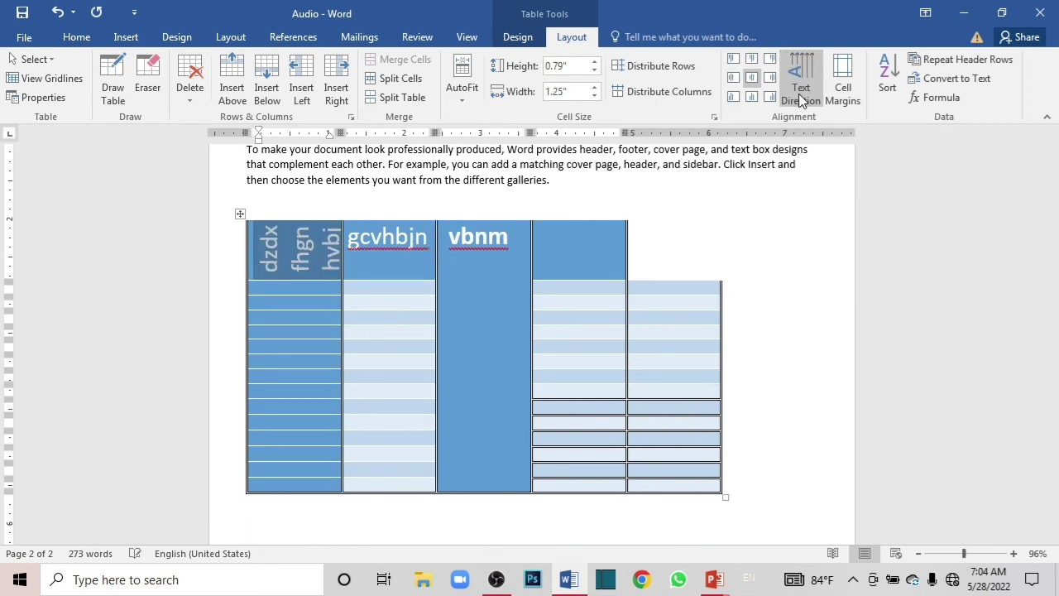
{"action": "left_click", "coordinate": [799, 101]}
{"action": "left_click", "coordinate": [799, 100]}
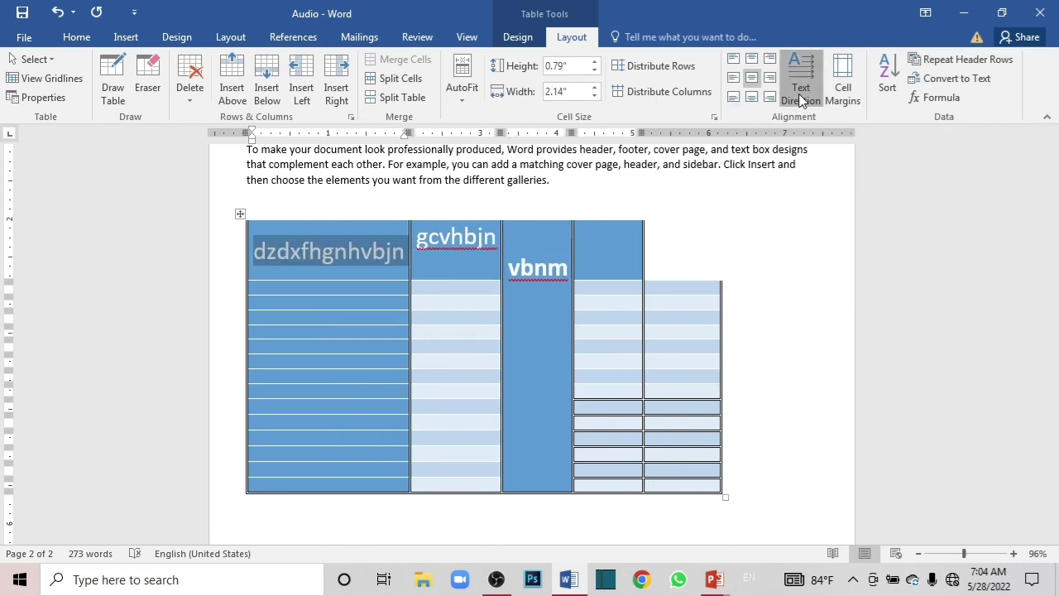
{"action": "left_click", "coordinate": [804, 96]}
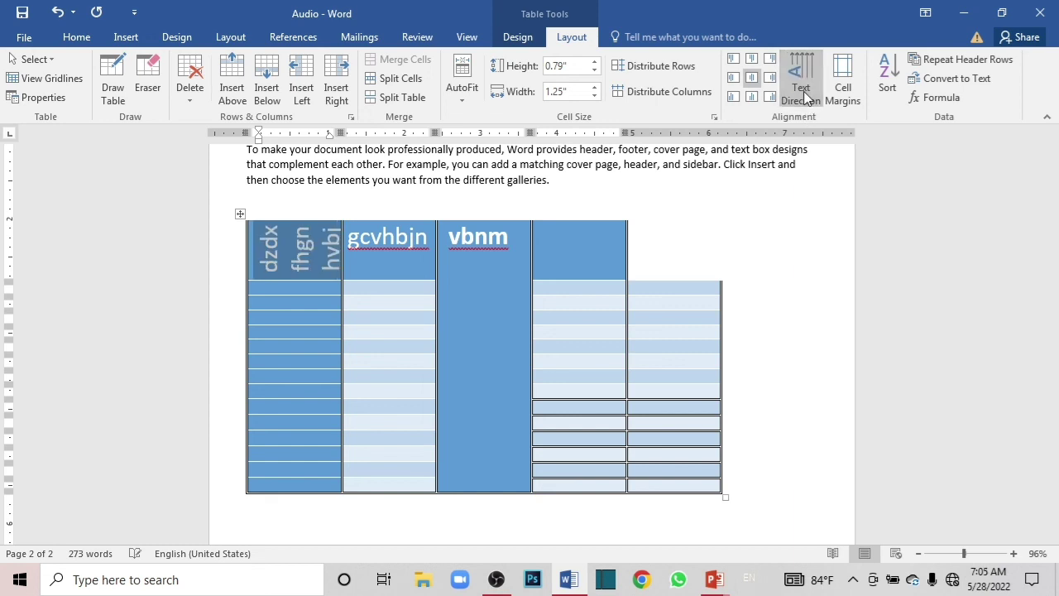
{"action": "left_click", "coordinate": [803, 96]}
{"action": "left_click", "coordinate": [806, 97]}
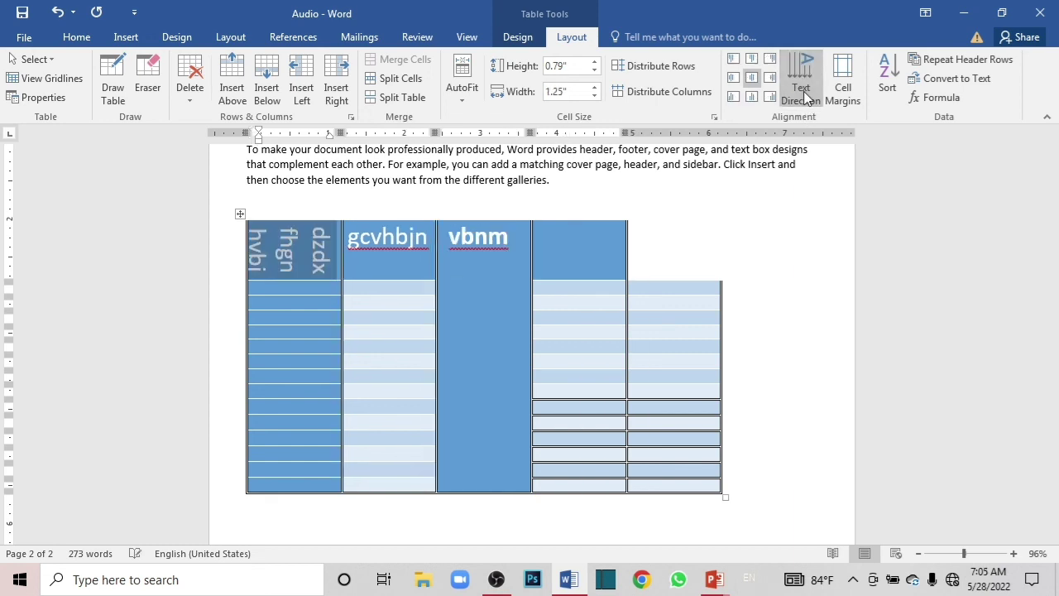
{"action": "left_click", "coordinate": [807, 97]}
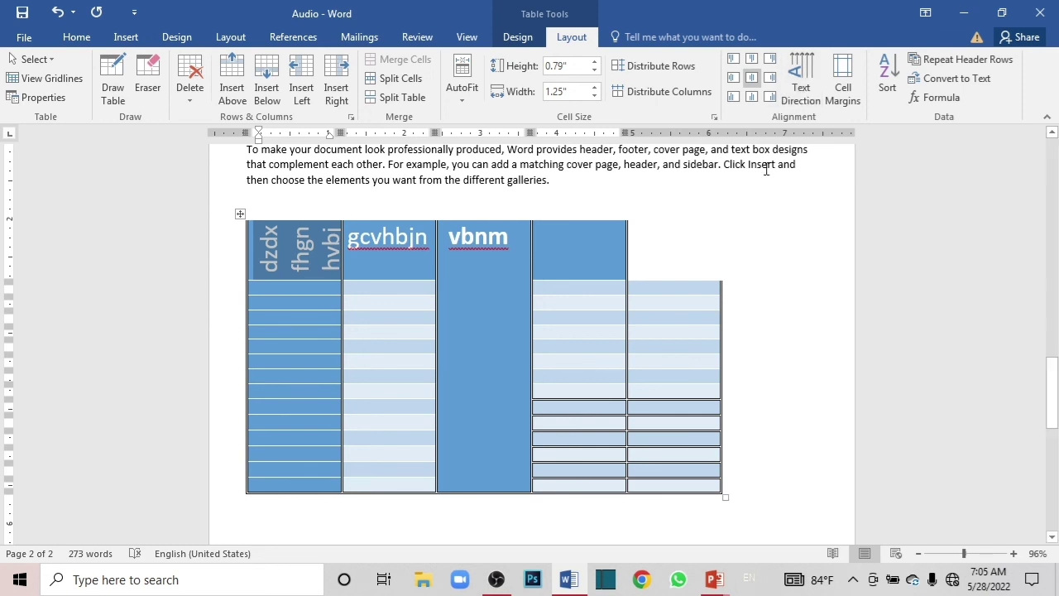
{"action": "left_click", "coordinate": [843, 95]}
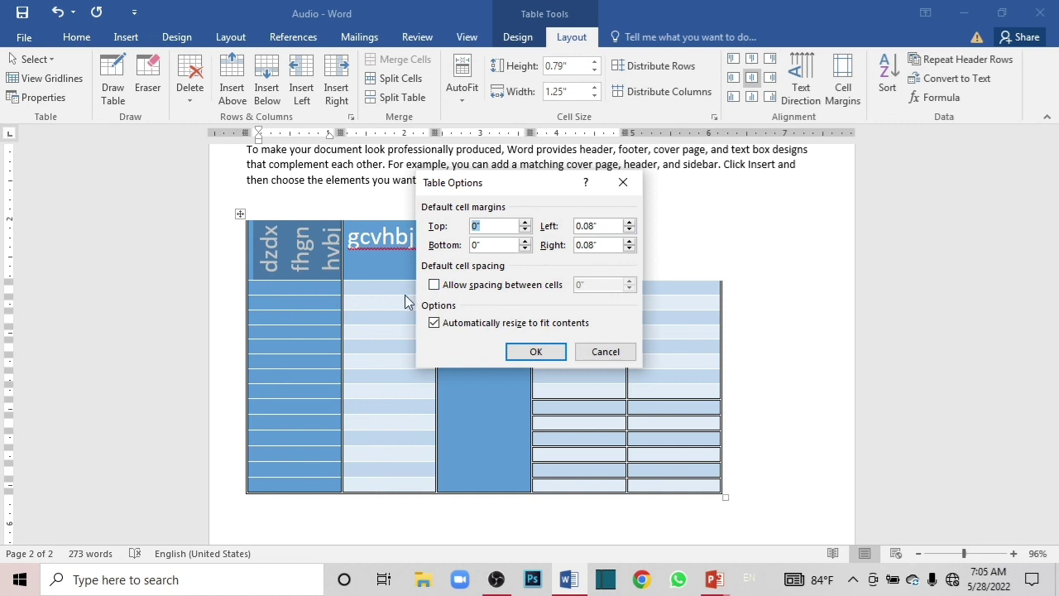
{"action": "left_click", "coordinate": [538, 354]}
{"action": "left_click", "coordinate": [817, 217]}
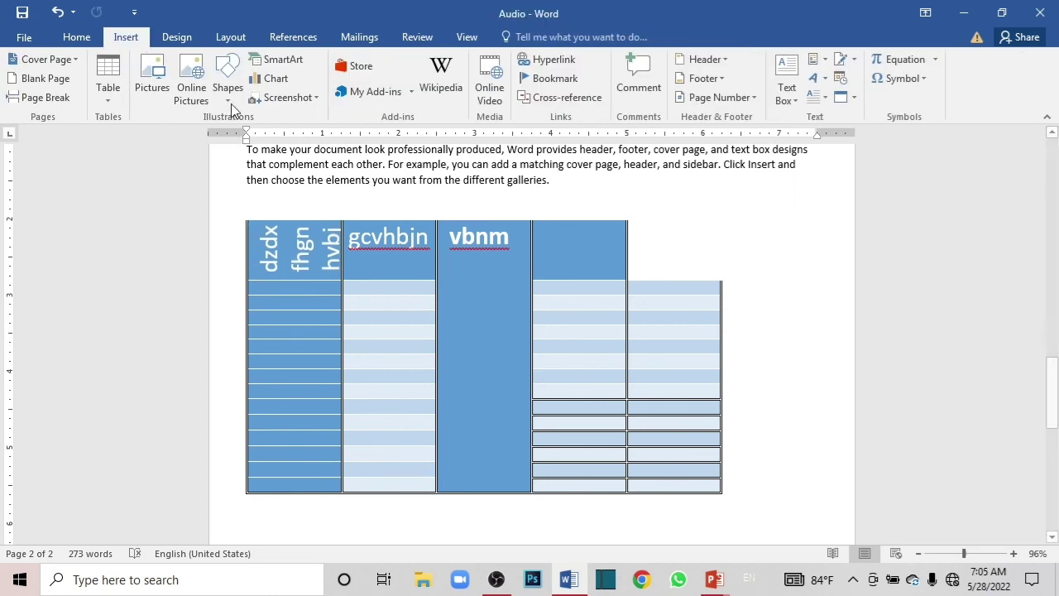
{"action": "left_click", "coordinate": [357, 258]}
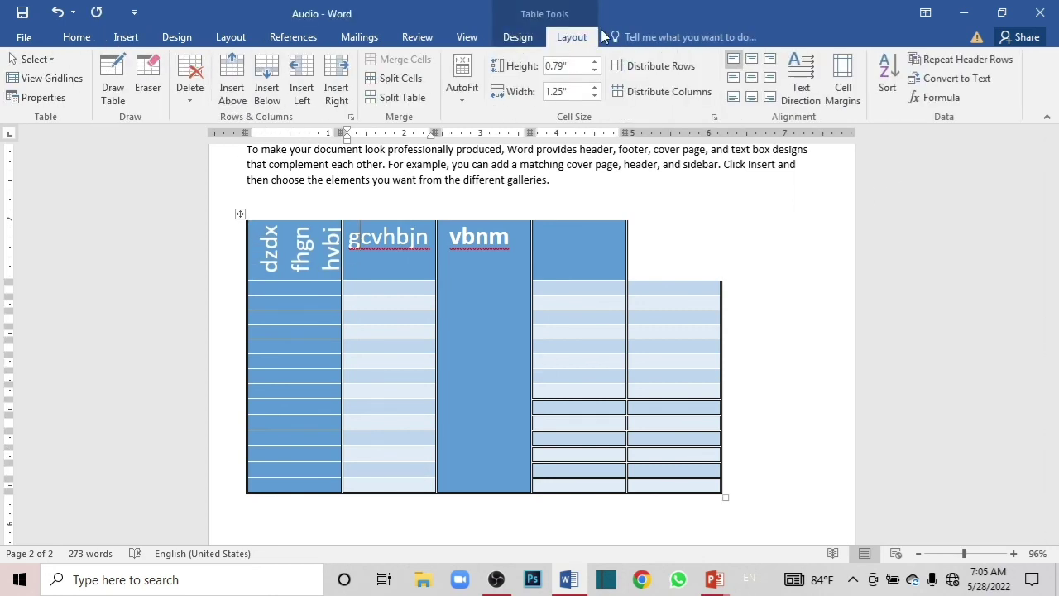
{"action": "left_click", "coordinate": [530, 41]}
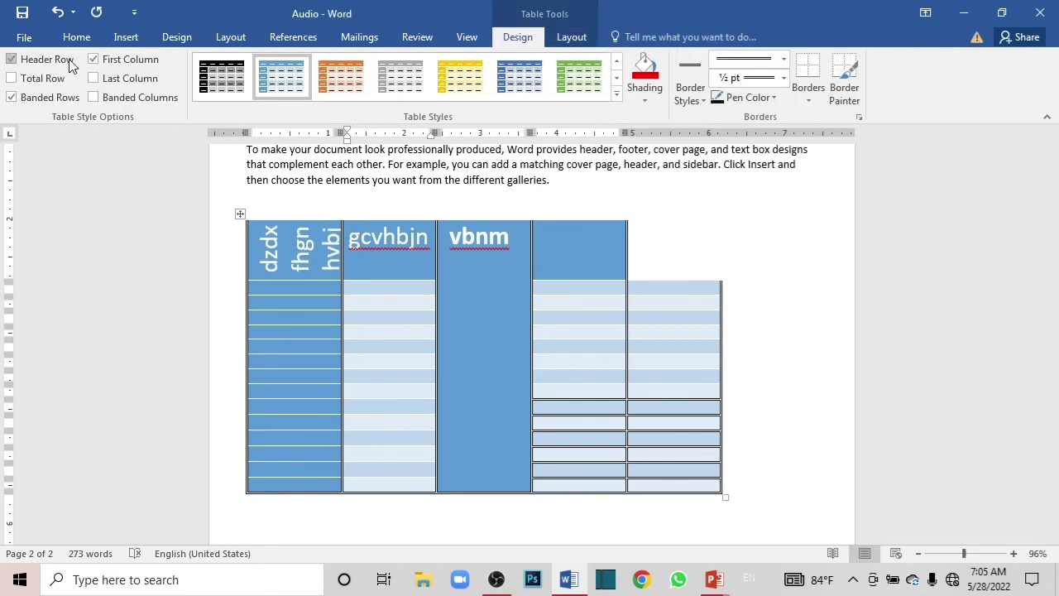
{"action": "left_click", "coordinate": [122, 42]}
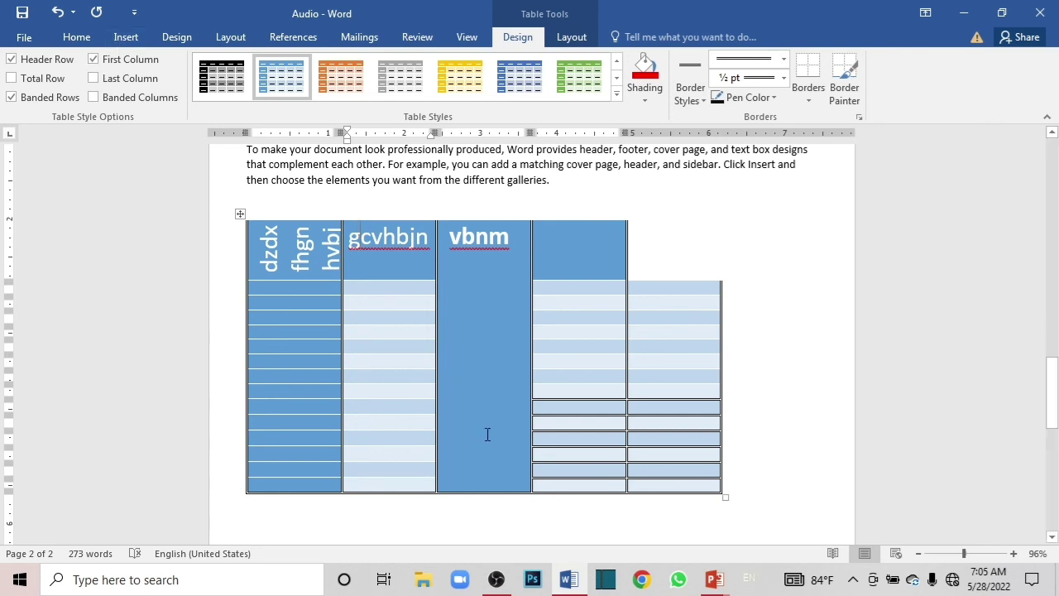